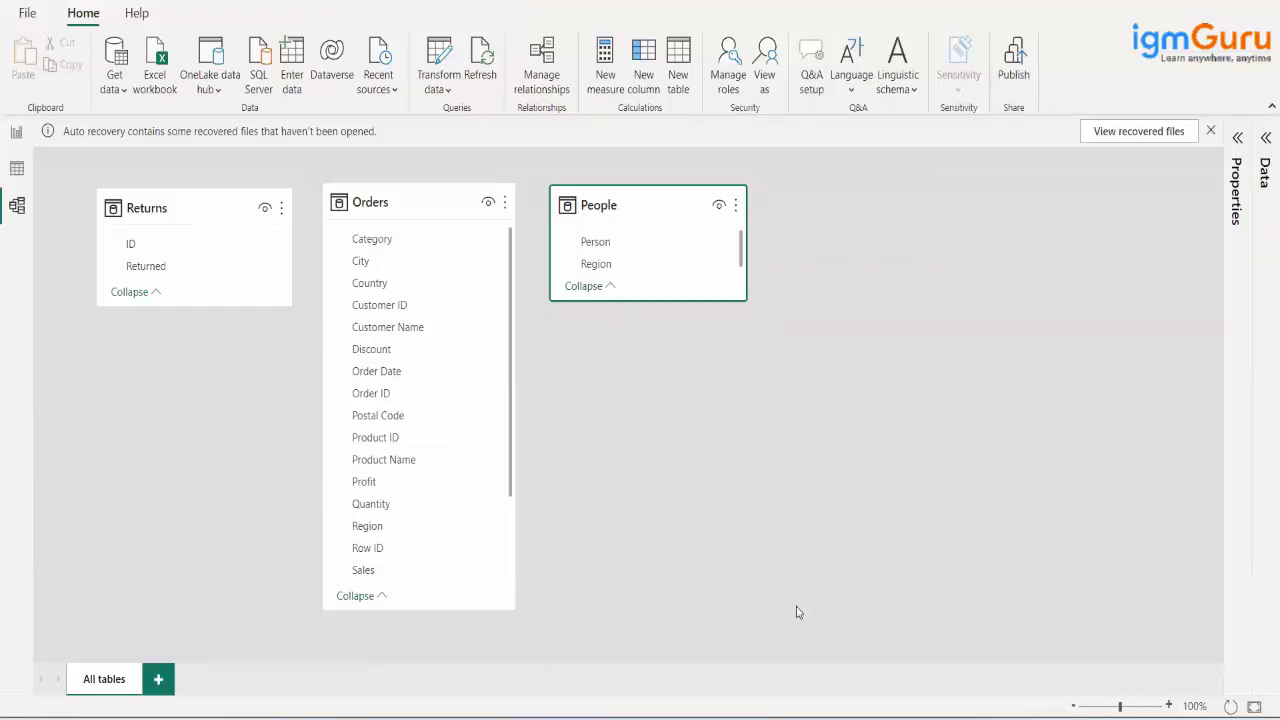
# - Switch to the Excel workbook, abandon the open cell edit and add a blank worksheet after the People sheet
pyautogui.click(898, 632)
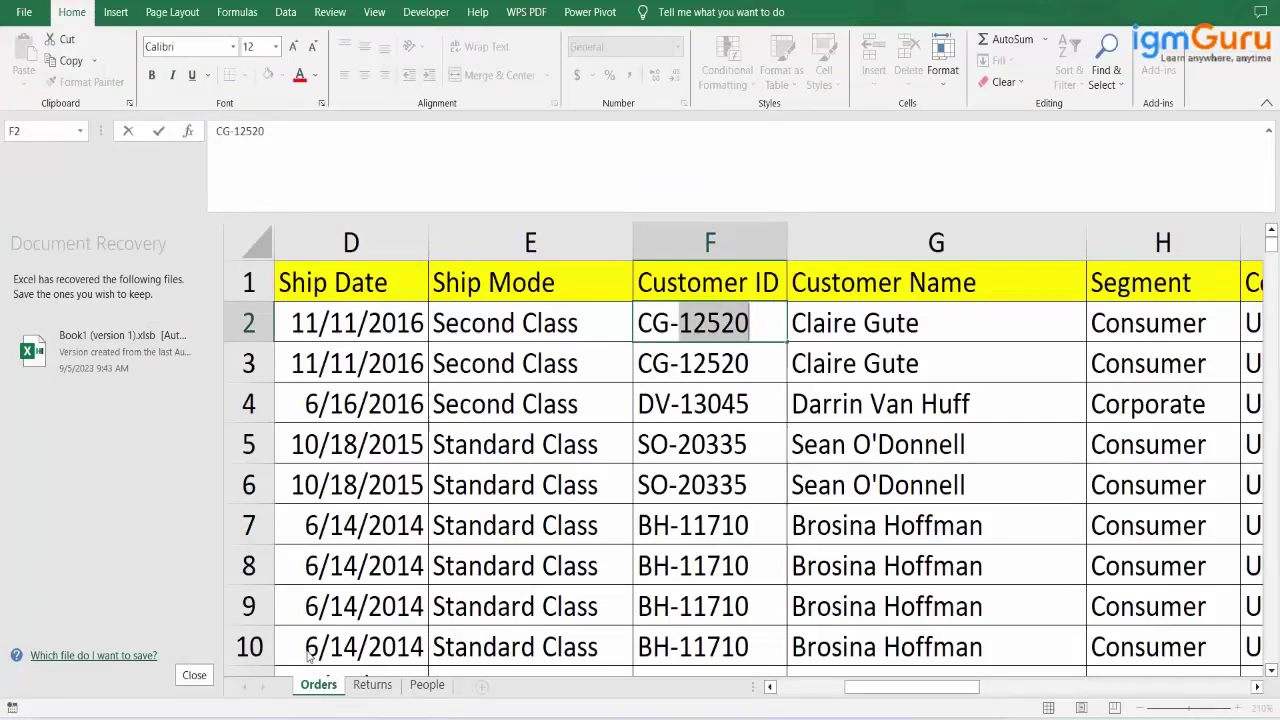
pyautogui.press('Escape')
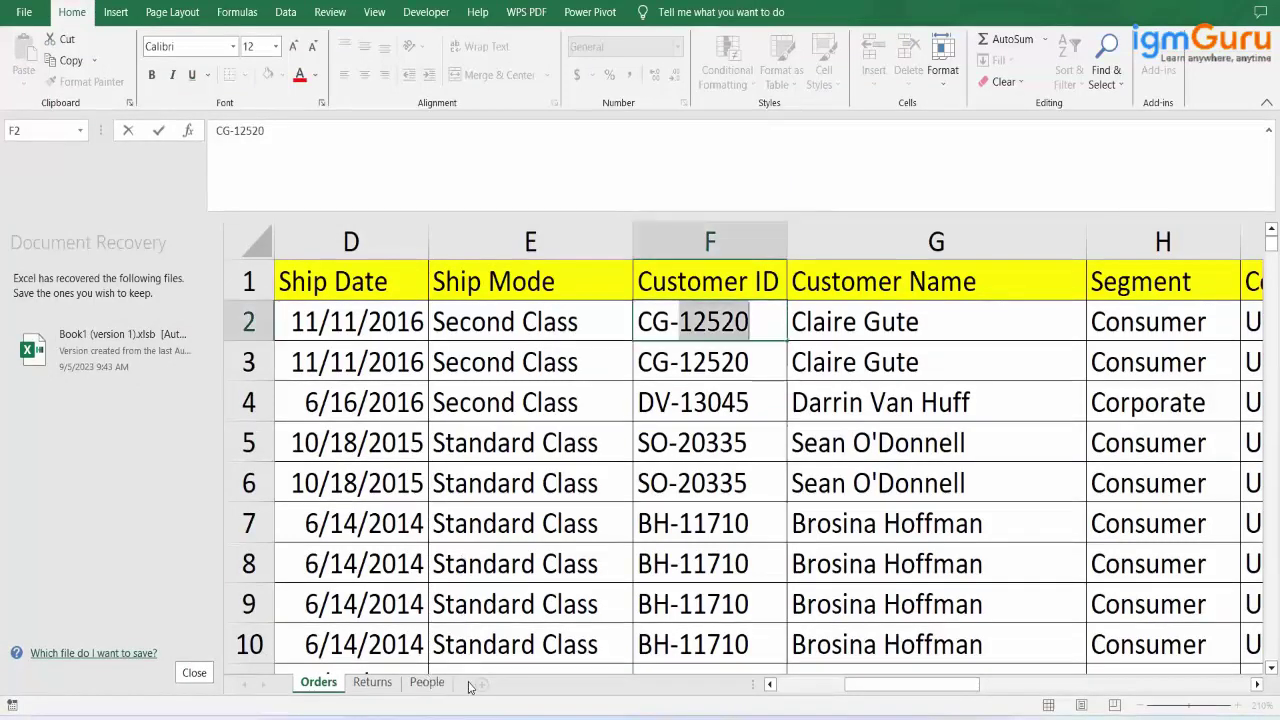
pyautogui.press('Escape')
pyautogui.click(440, 683)
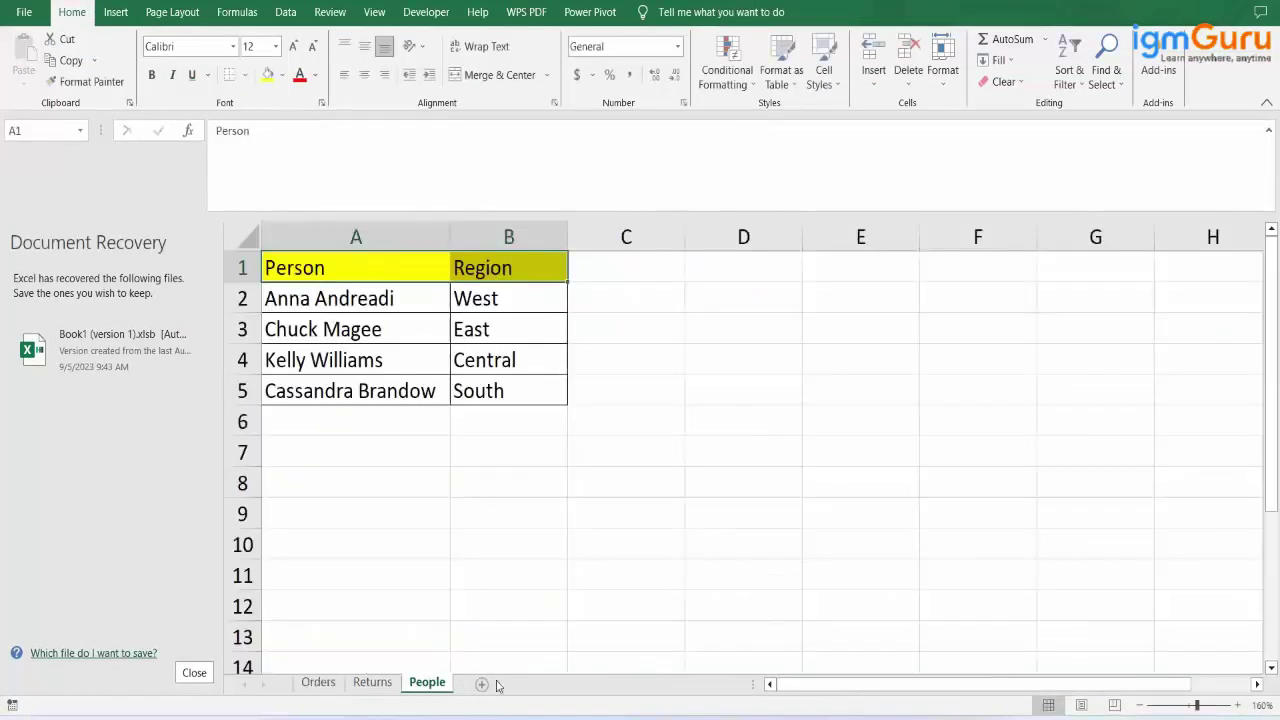
pyautogui.click(483, 684)
pyautogui.click(694, 568)
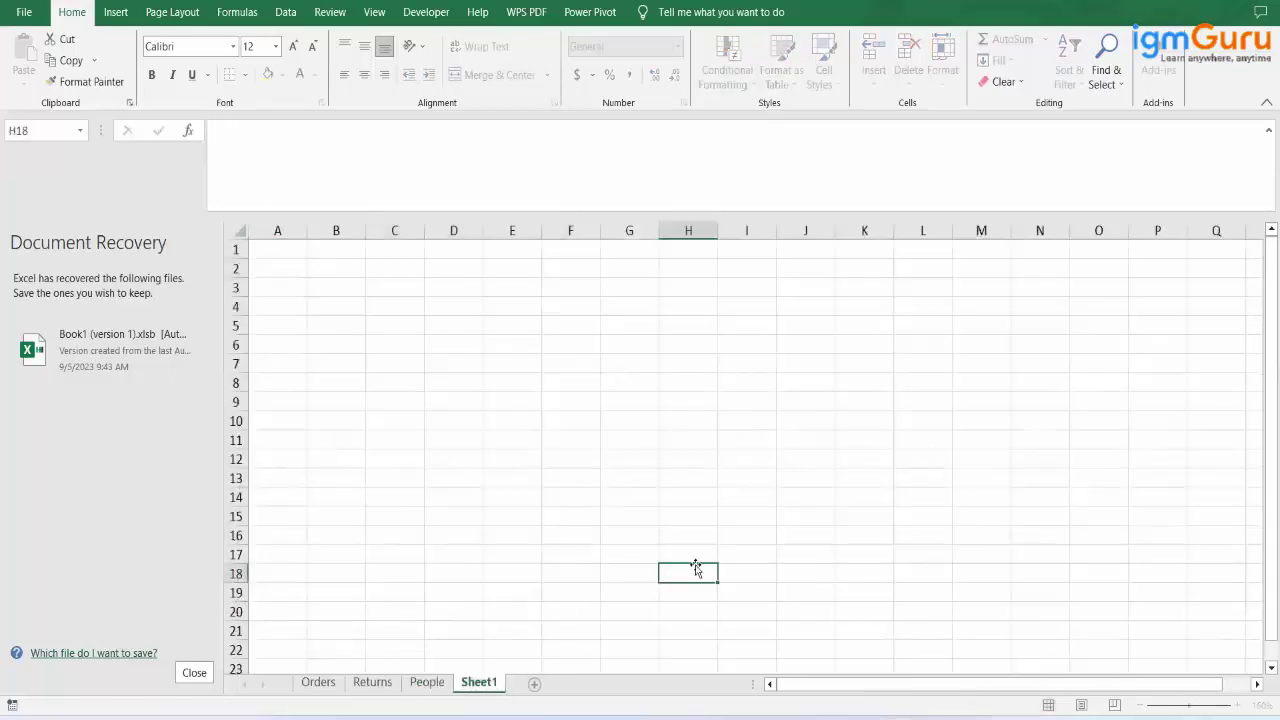
# - Close the Document Recovery pane, choosing to remove the recovered files
pyautogui.click(193, 673)
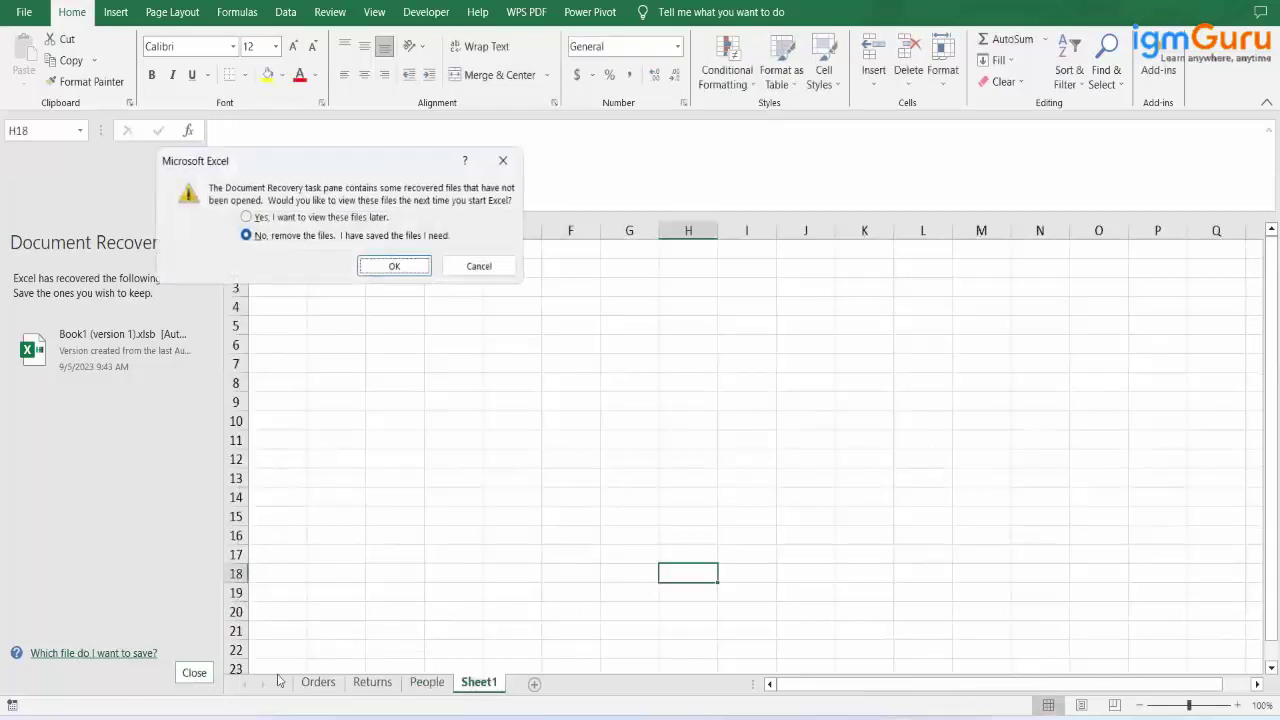
pyautogui.click(396, 267)
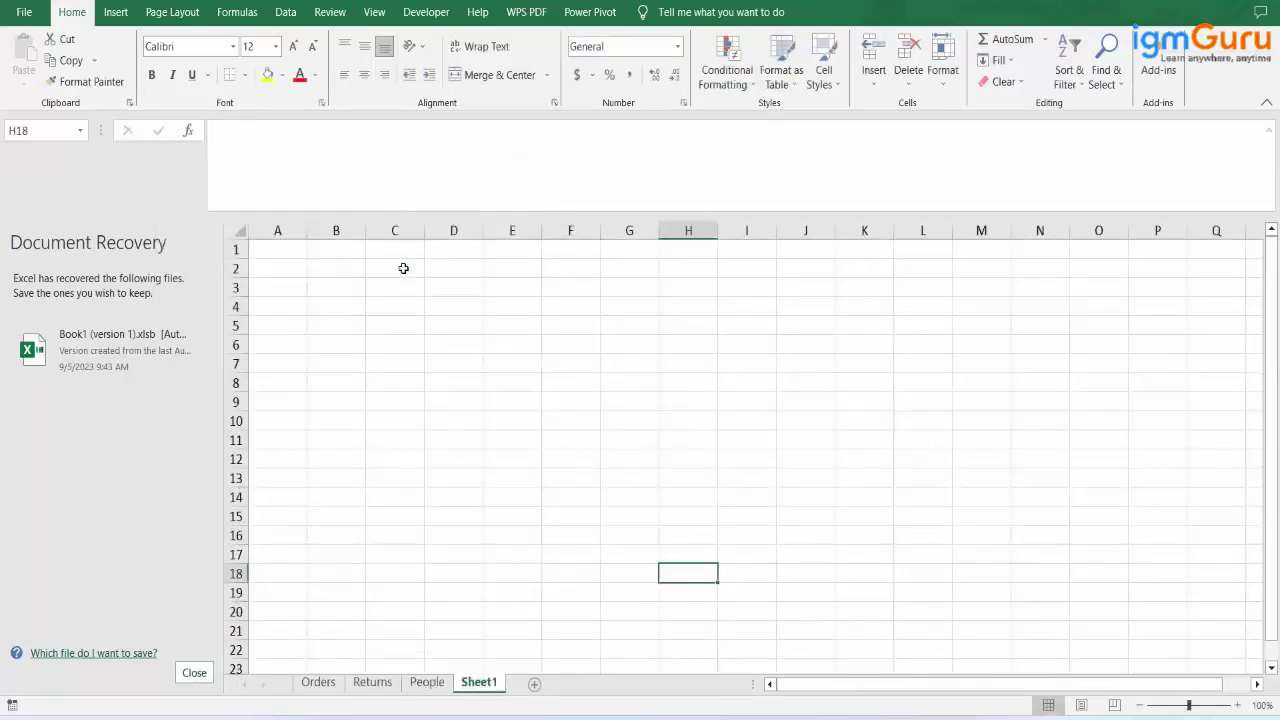
pyautogui.click(195, 672)
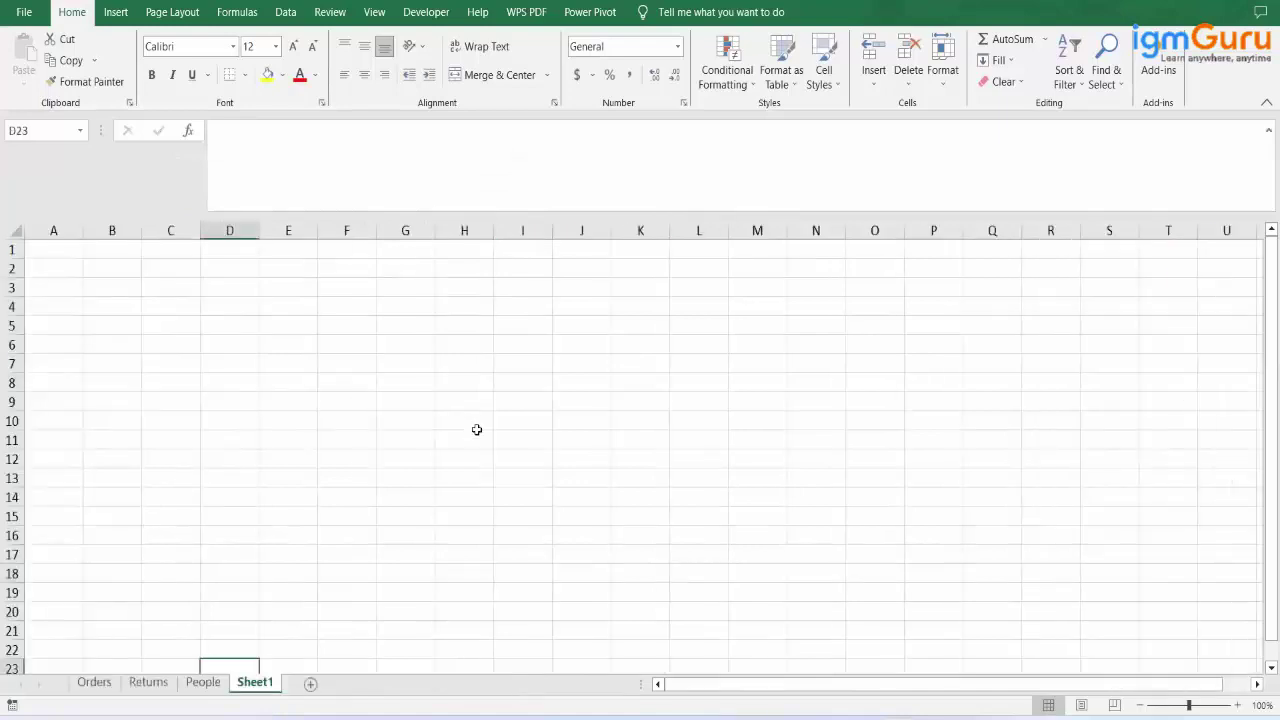
# - Enter "Data Modelling - Relationship ( tables )------ Power Pivot (Model View)" in cell B14 of Sheet1
pyautogui.click(1238, 706)
pyautogui.click(1238, 706)
pyautogui.click(1238, 706)
pyautogui.click(1238, 706)
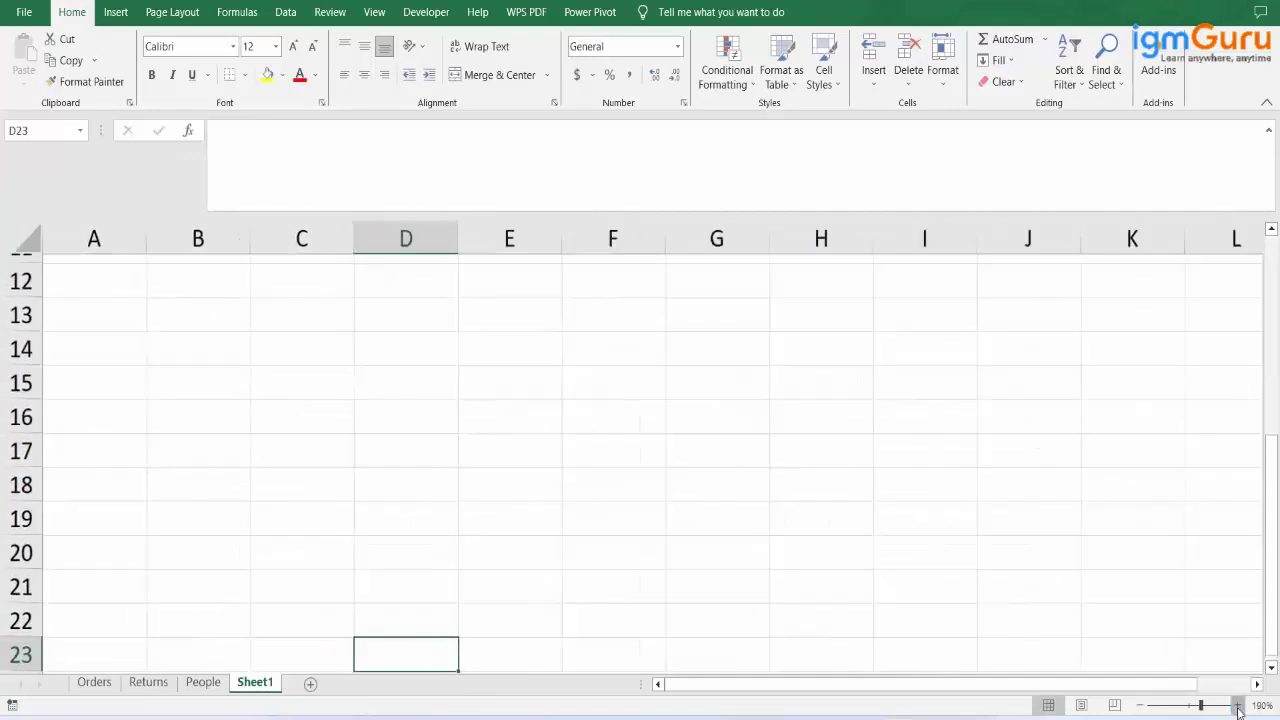
pyautogui.click(216, 308)
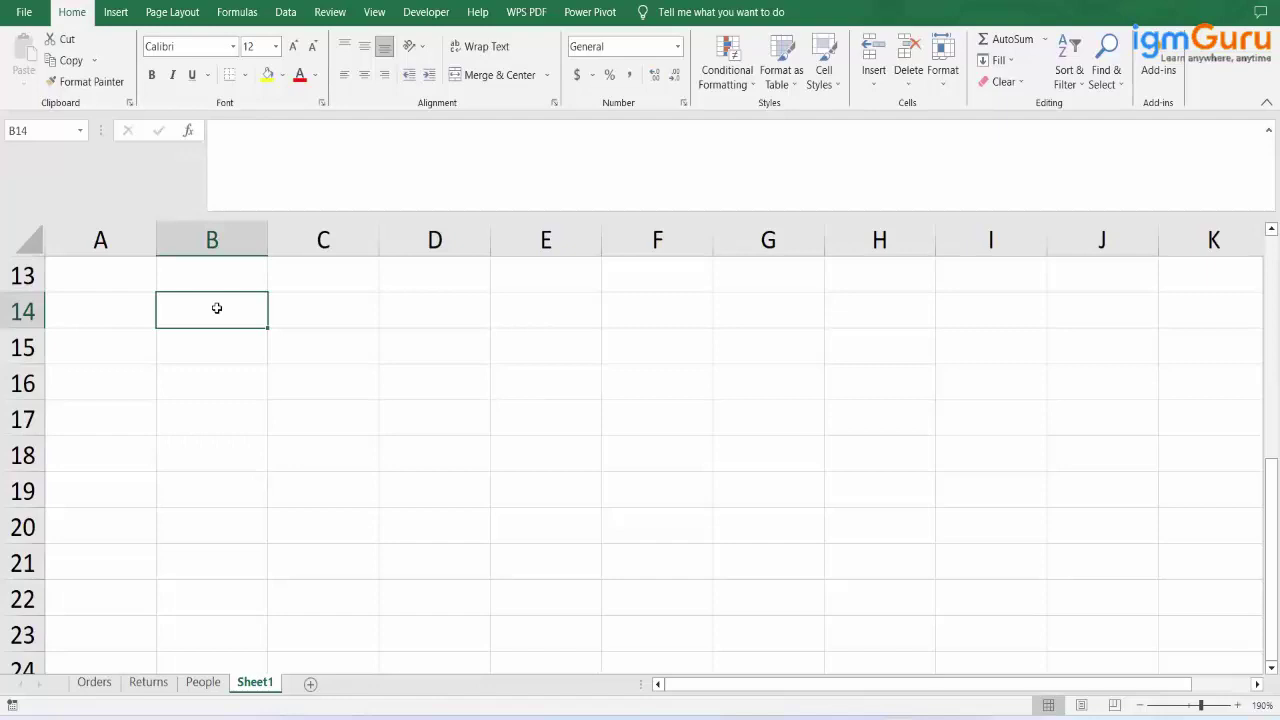
pyautogui.write('Data Mod')
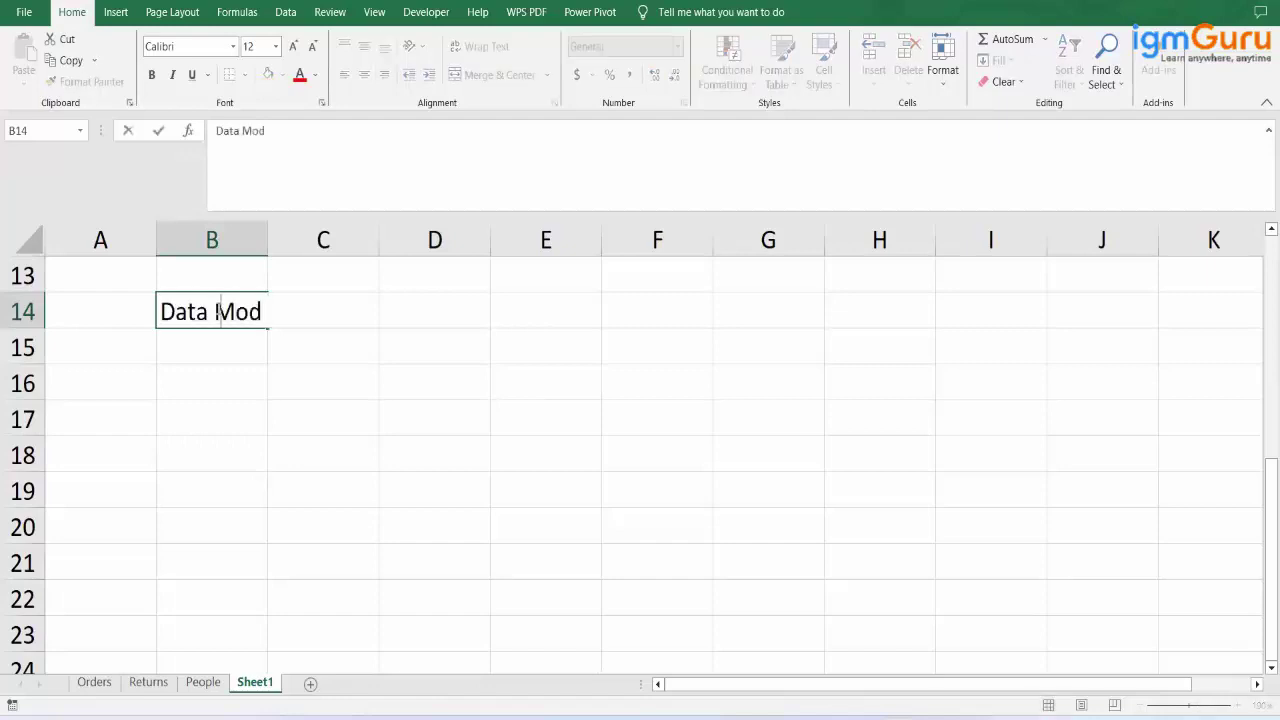
pyautogui.write('elling -')
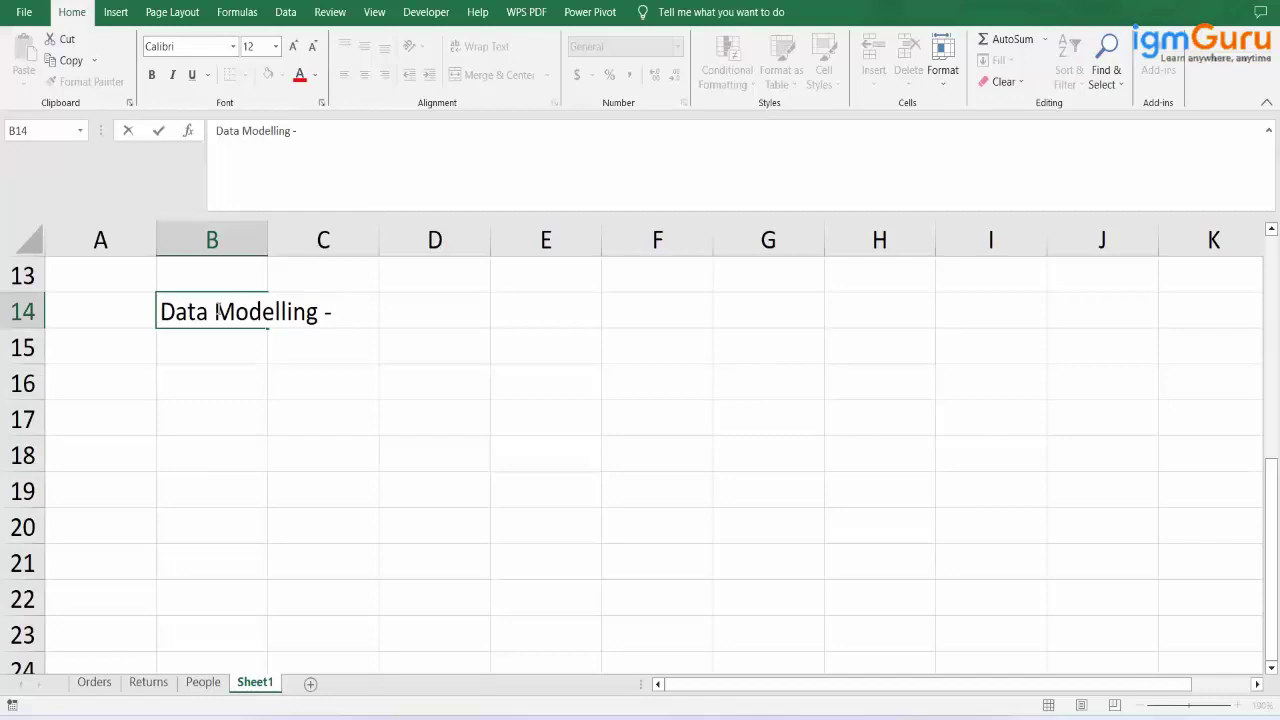
pyautogui.write('Relationship')
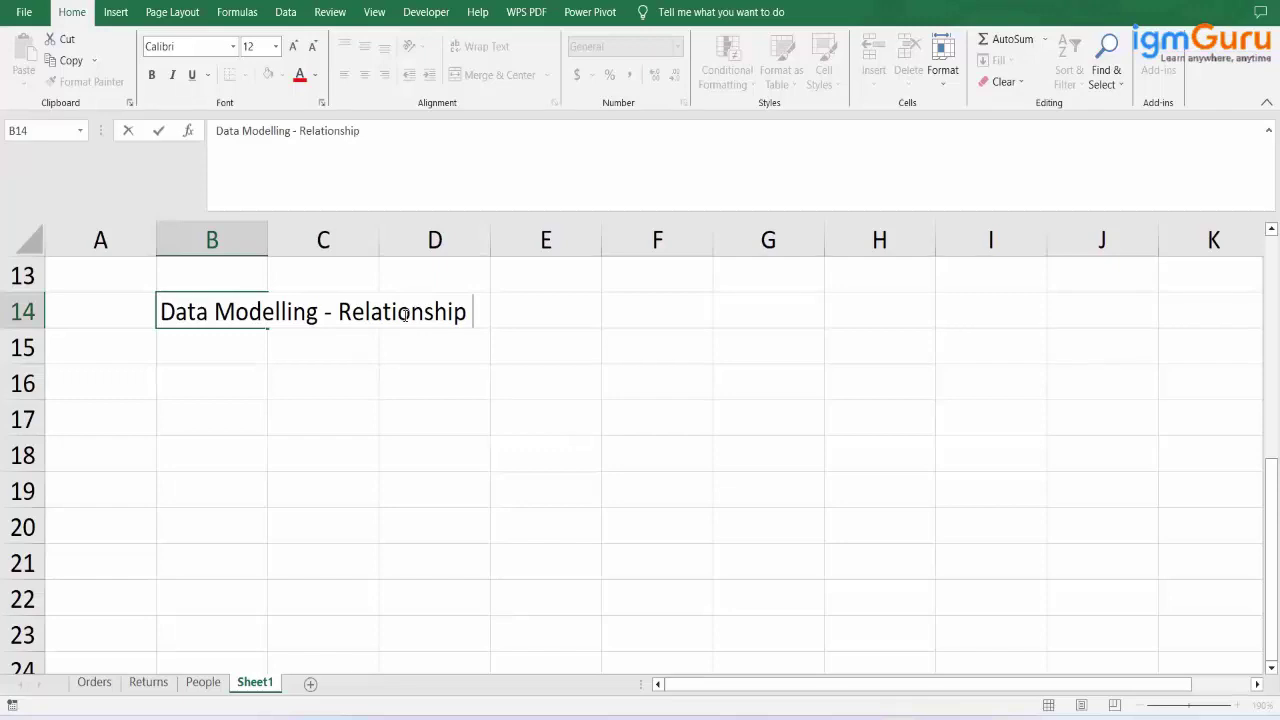
pyautogui.write('( tables')
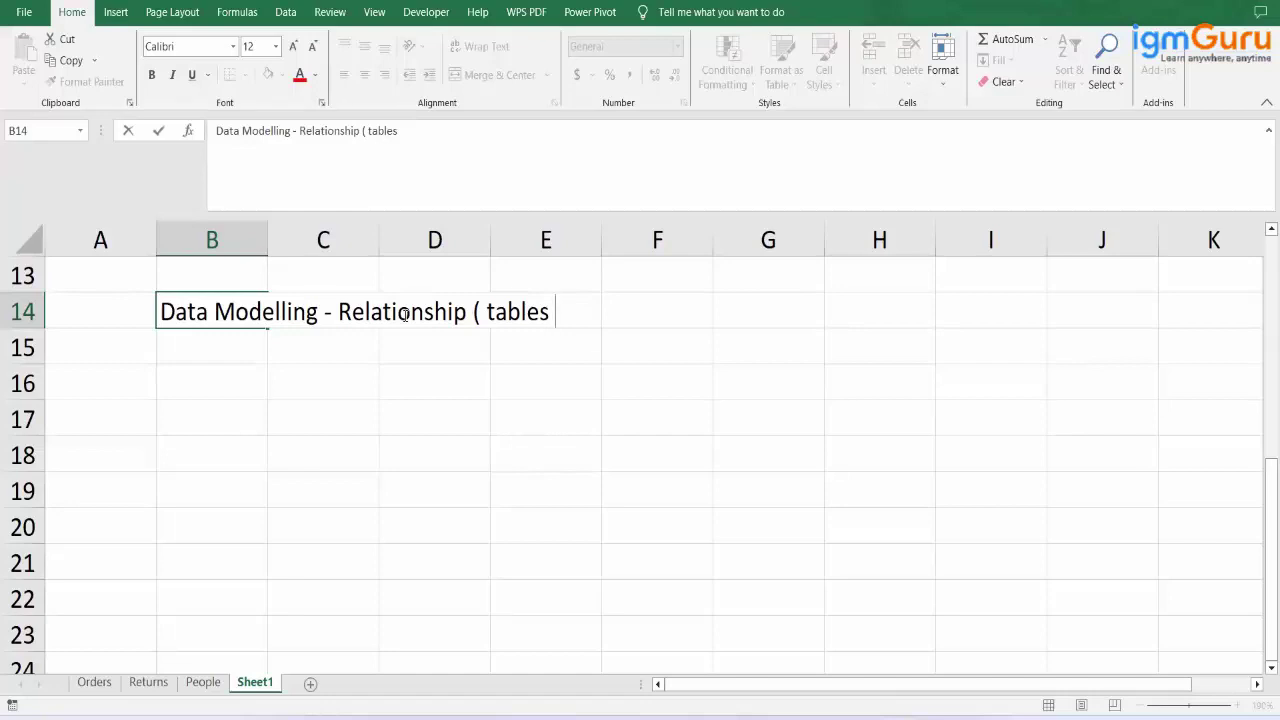
pyautogui.write(')------ Power Pivot ')
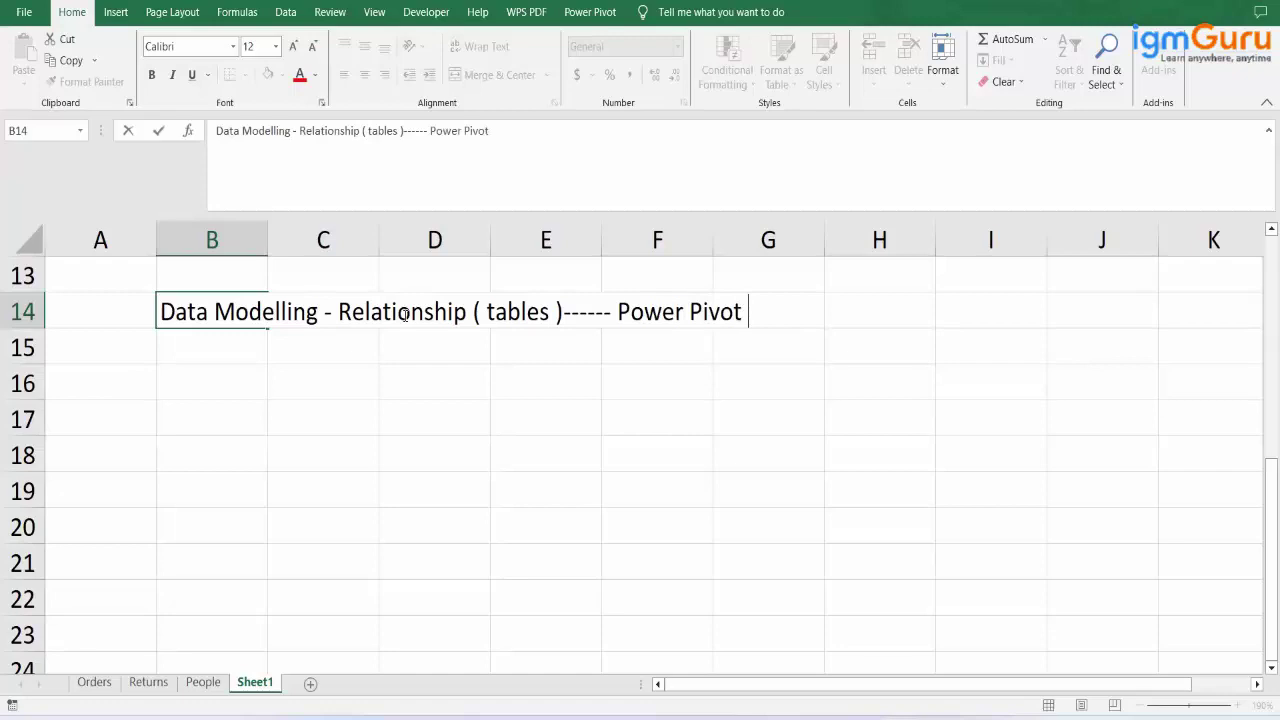
pyautogui.write('(Model View)')
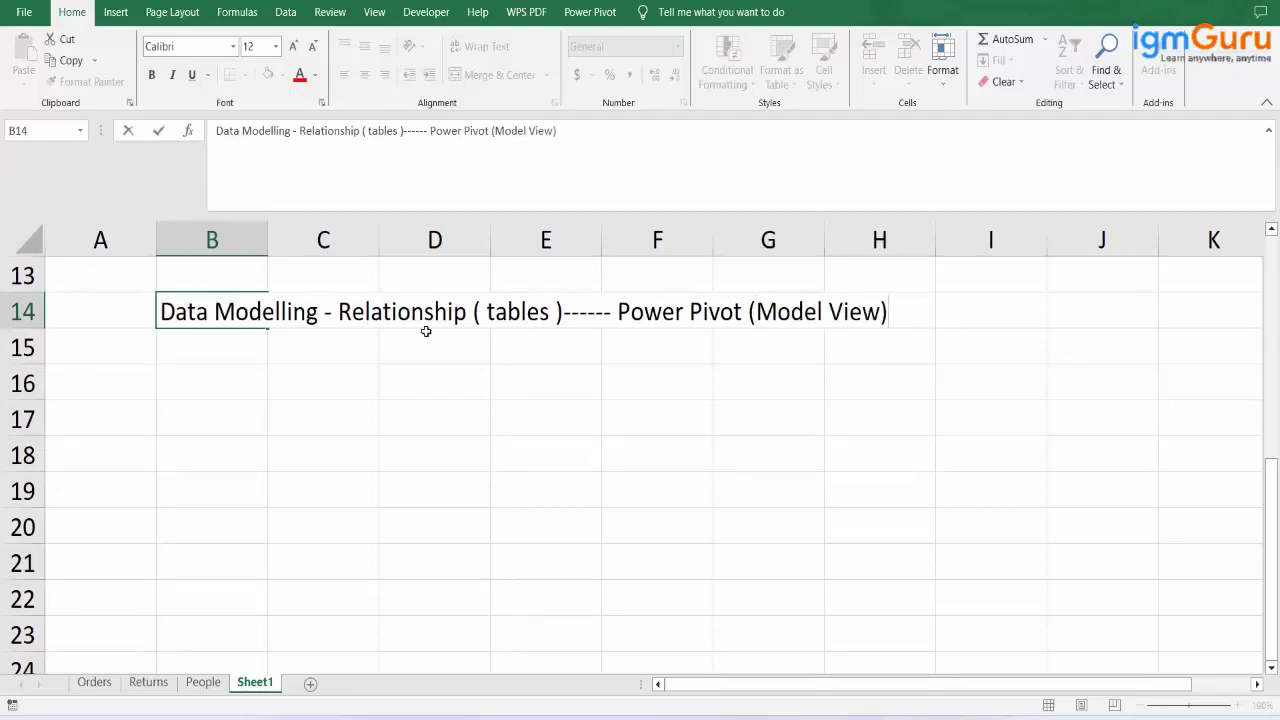
# - Enter "Common Column" in cell B16 of Sheet1 and display the Orders sheet
pyautogui.click(230, 377)
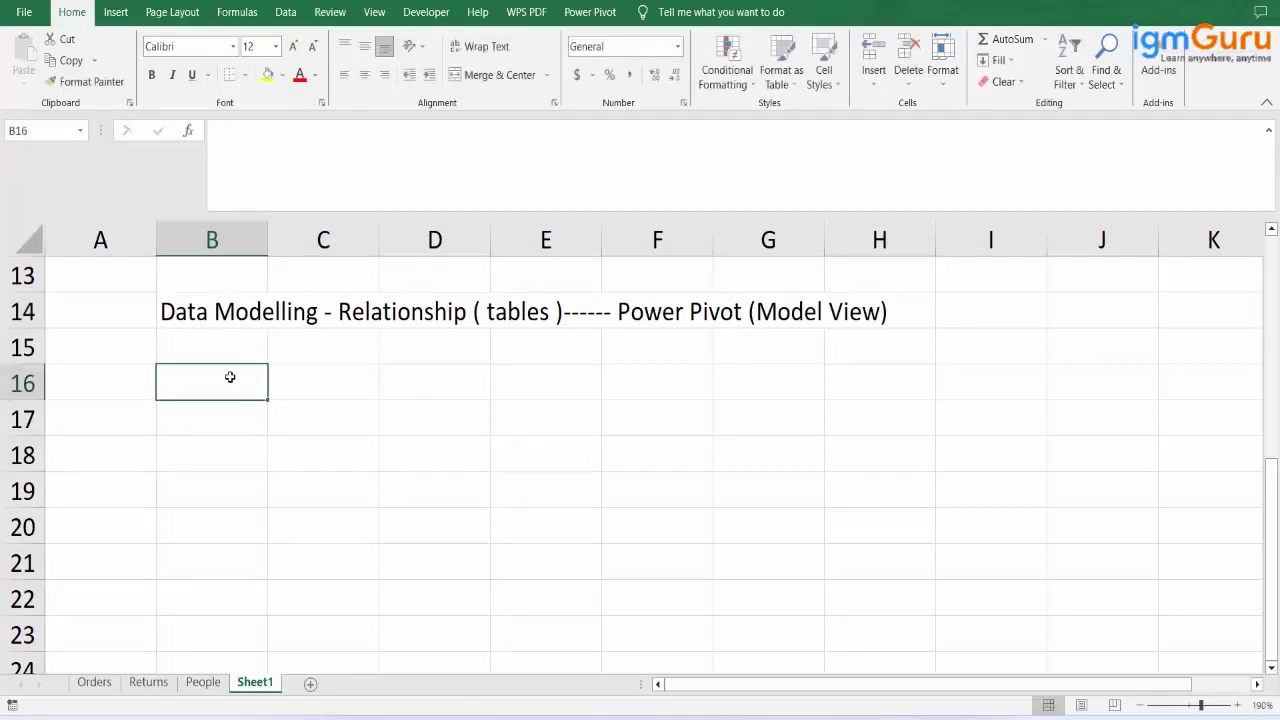
pyautogui.write('Common Column')
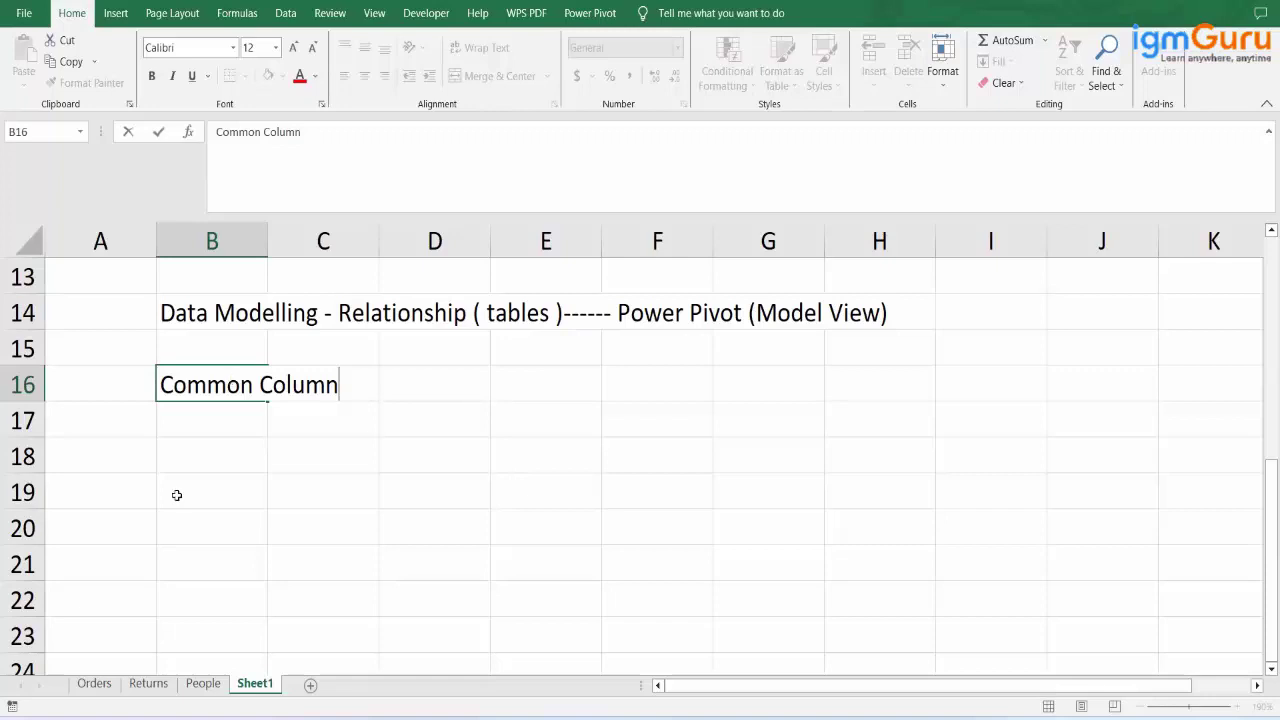
pyautogui.click(94, 688)
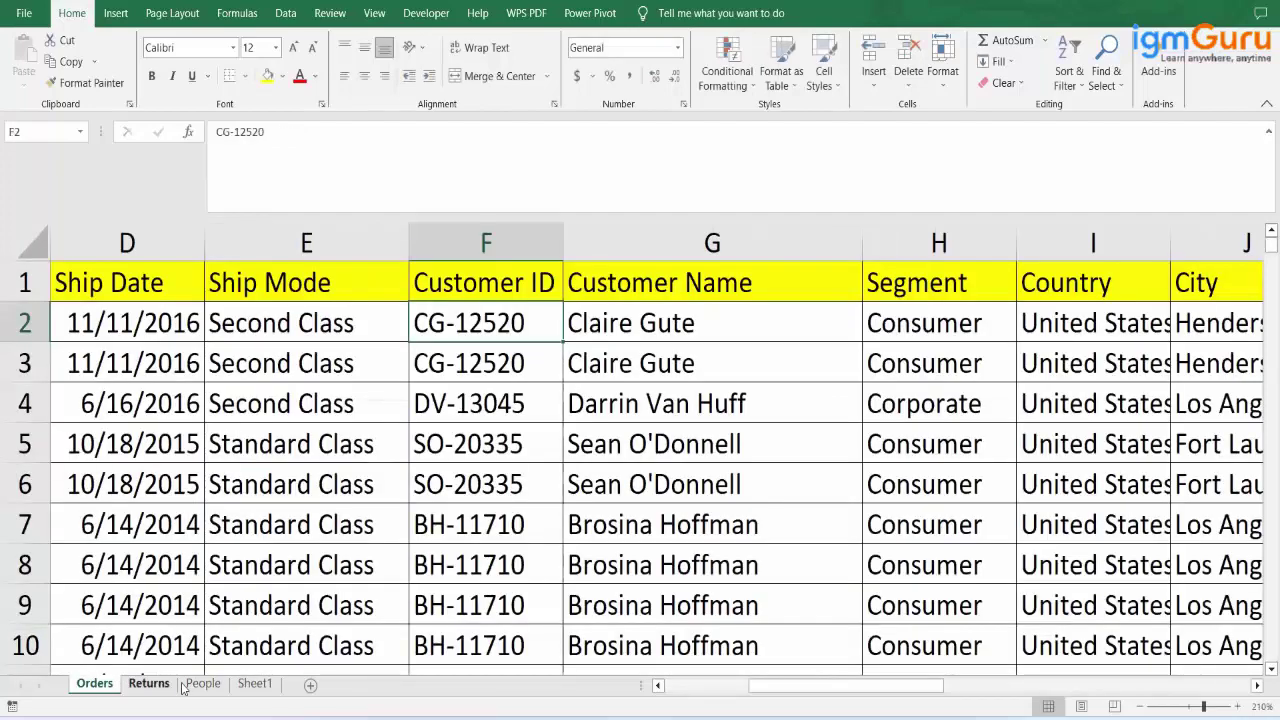
# - On the People sheet, note its column names in cell D5 as "Region, Person"
pyautogui.click(203, 686)
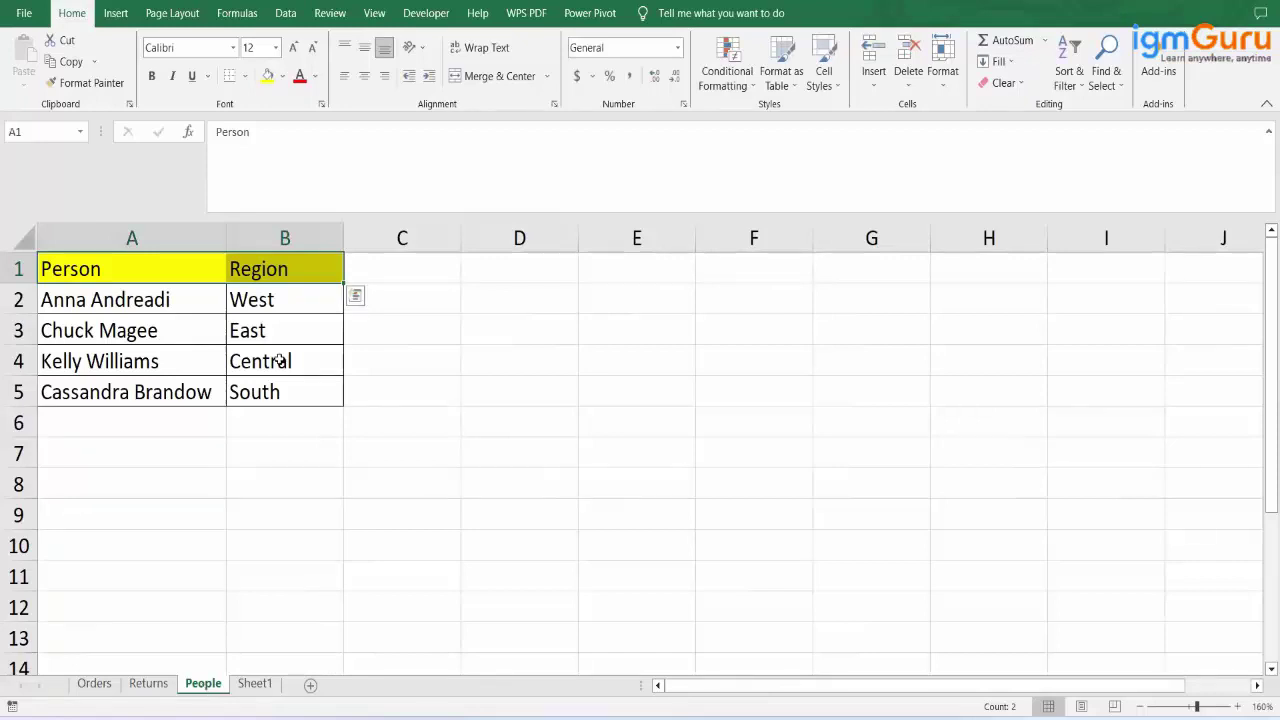
pyautogui.click(315, 269)
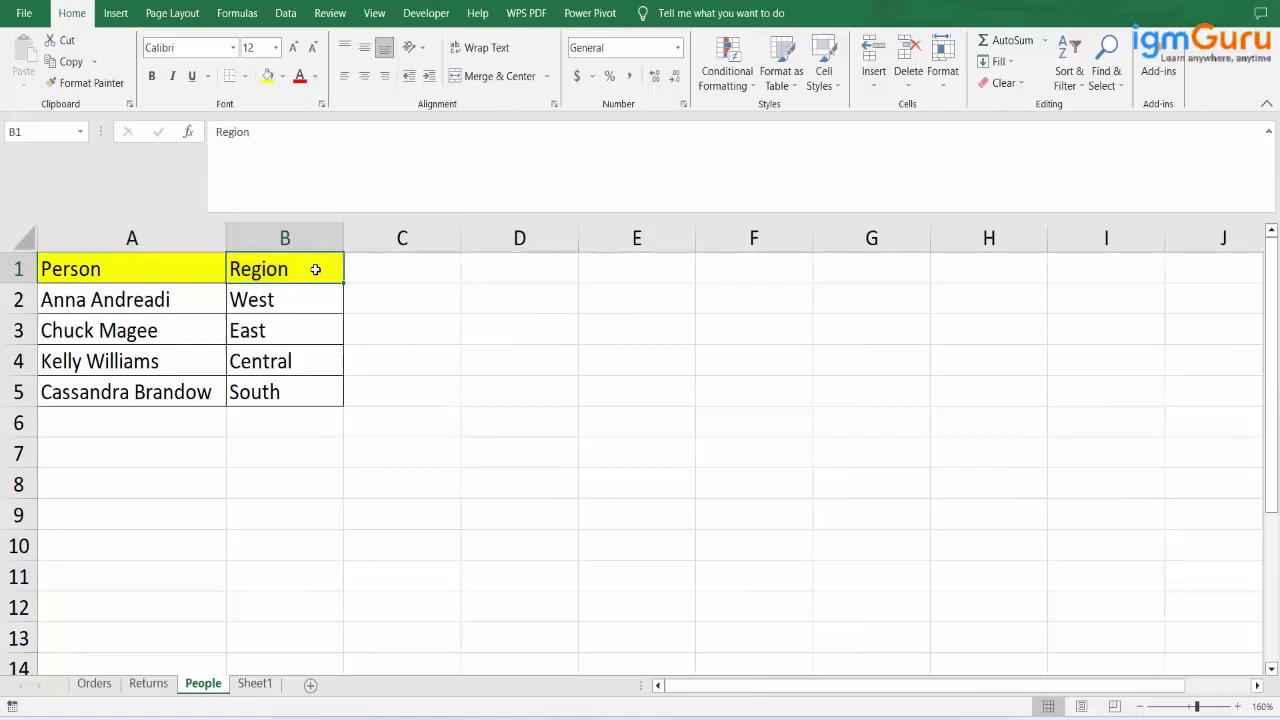
pyautogui.press('Left')
pyautogui.click(315, 269)
pyautogui.click(511, 378)
pyautogui.write('Re')
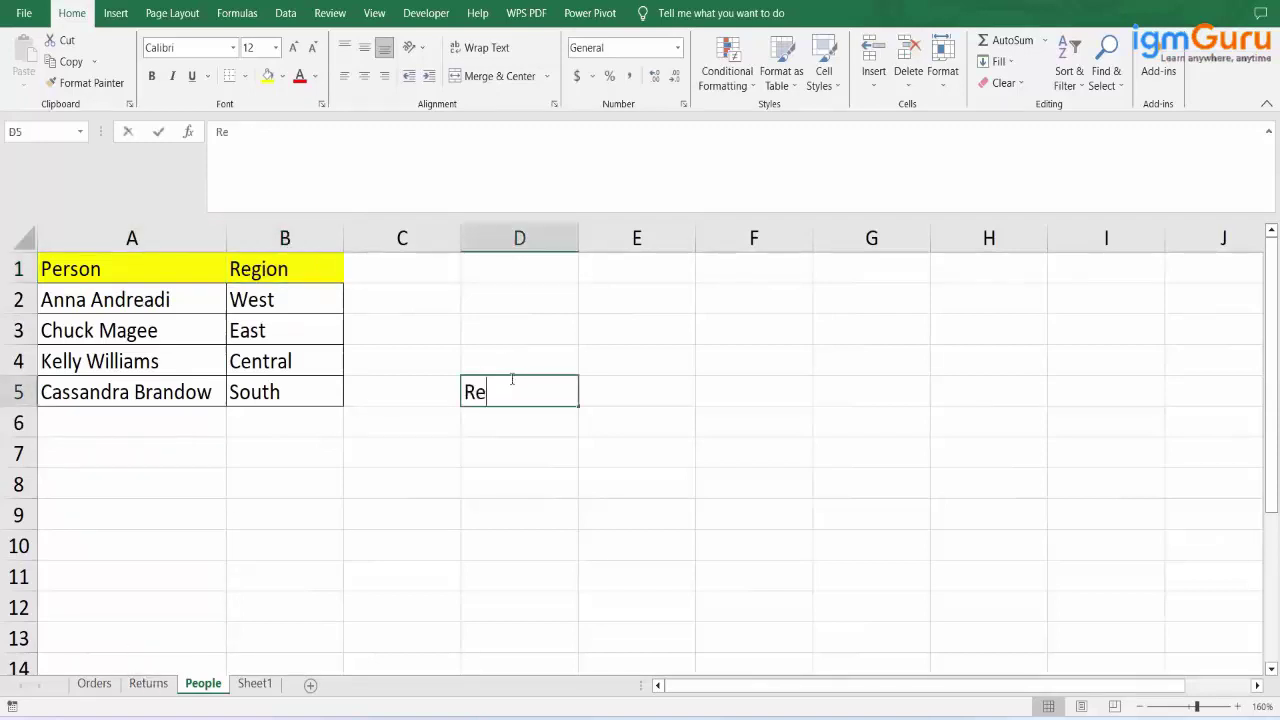
pyautogui.write('gion,')
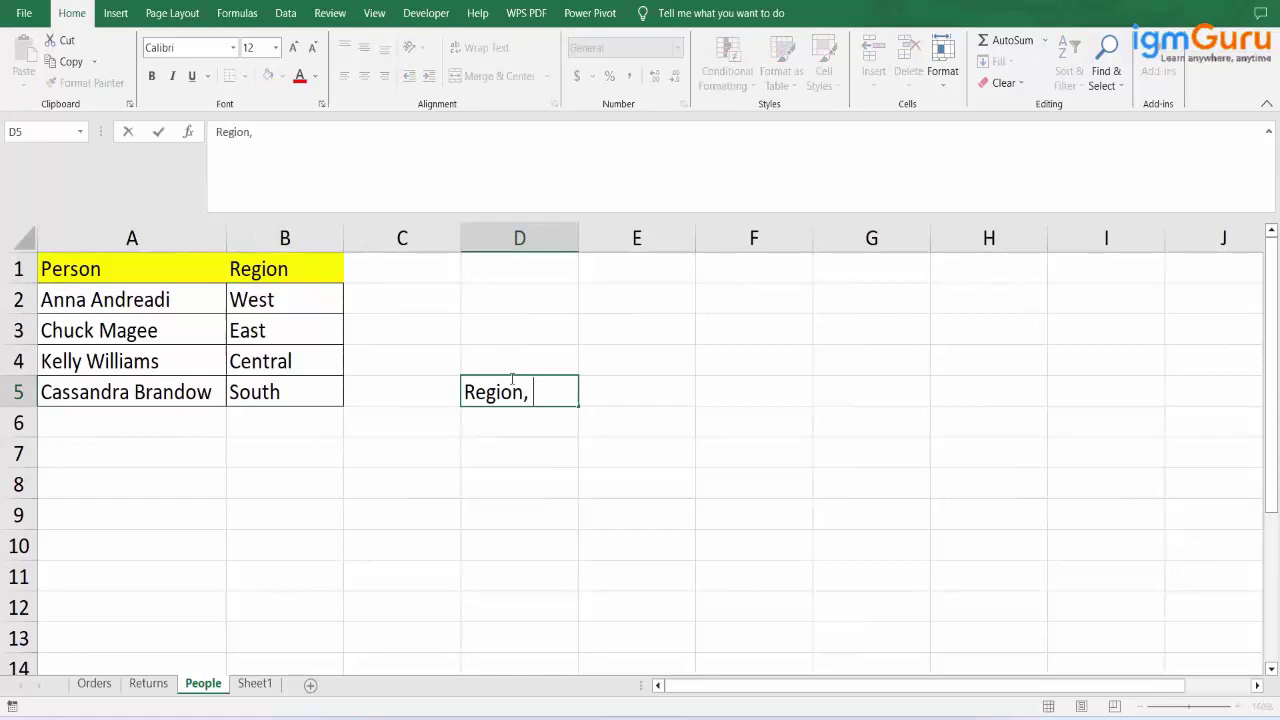
pyautogui.write(' Person')
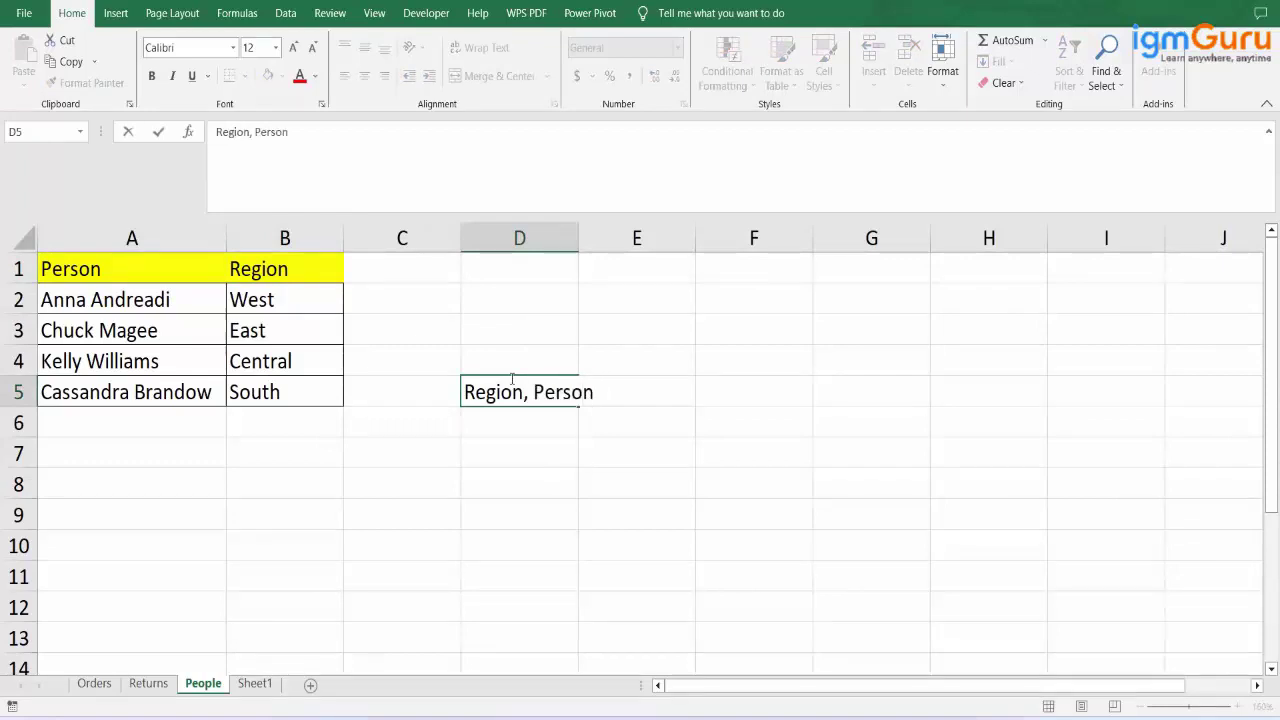
# - Check the headers of the Returns sheet and note them in cell D6 of the People sheet as "Returned, Order ID"
pyautogui.click(148, 684)
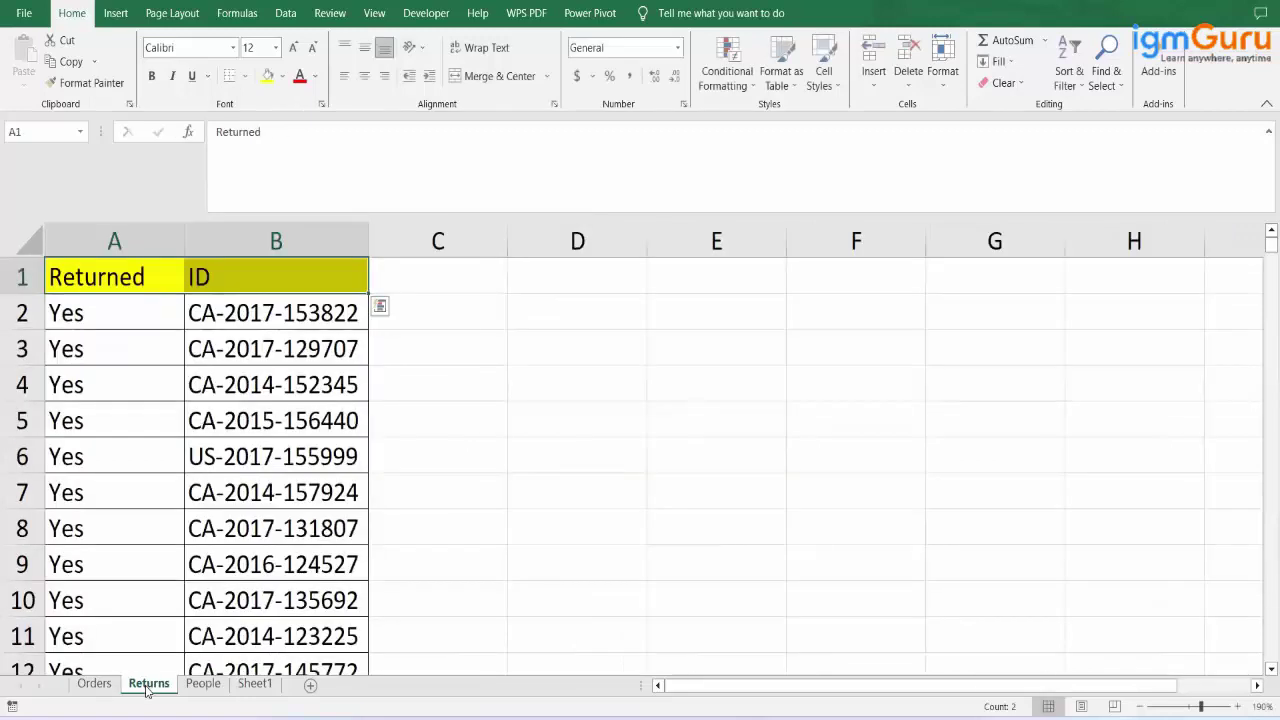
pyautogui.click(136, 273)
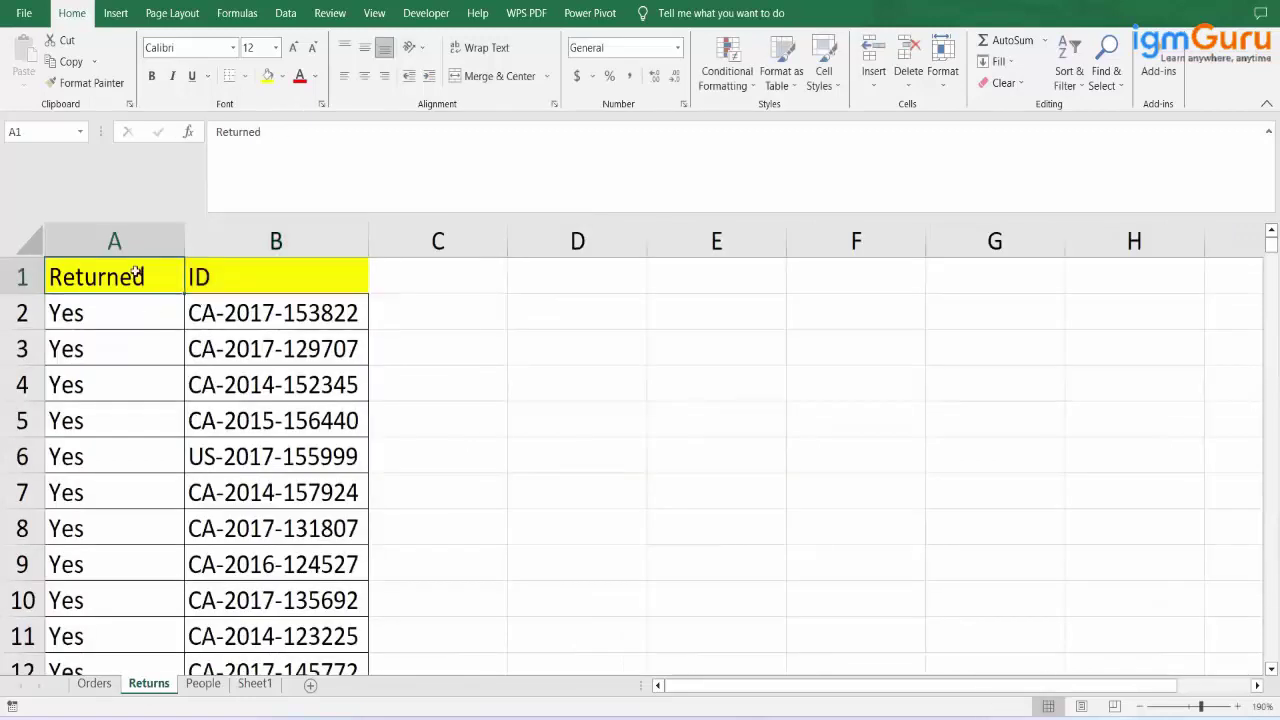
pyautogui.click(244, 270)
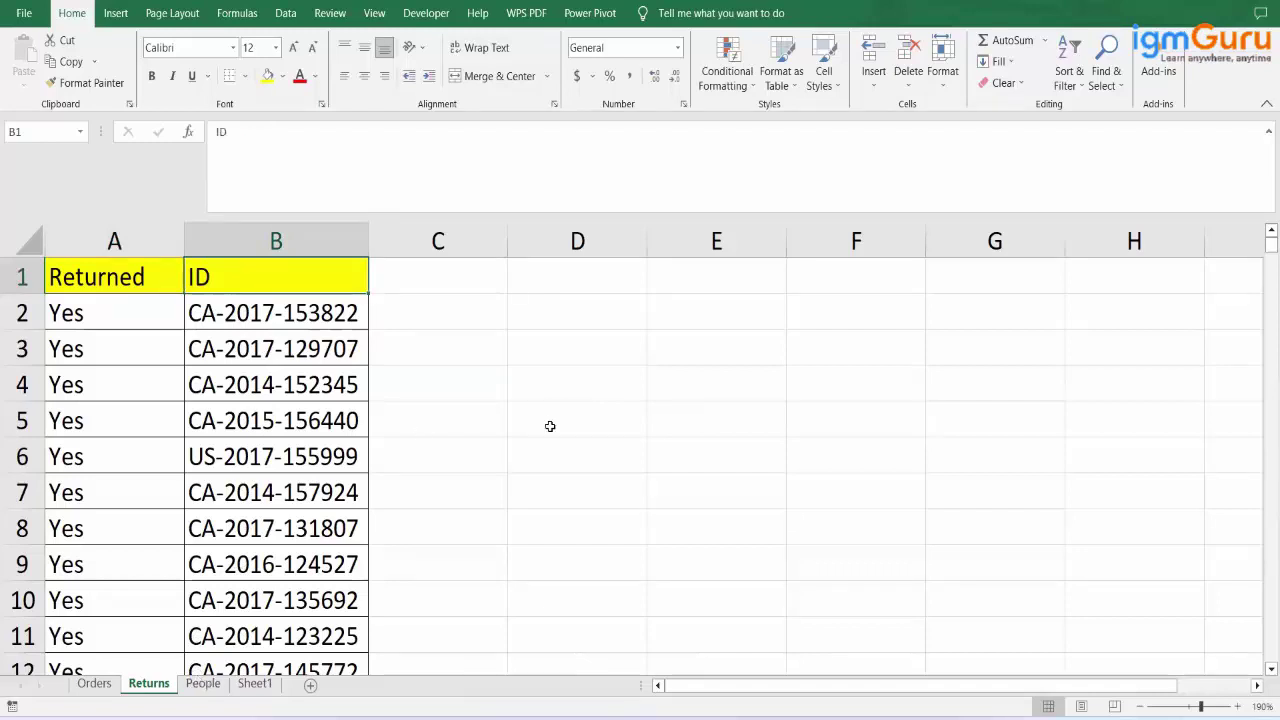
pyautogui.click(218, 688)
pyautogui.click(541, 430)
pyautogui.write('Retu')
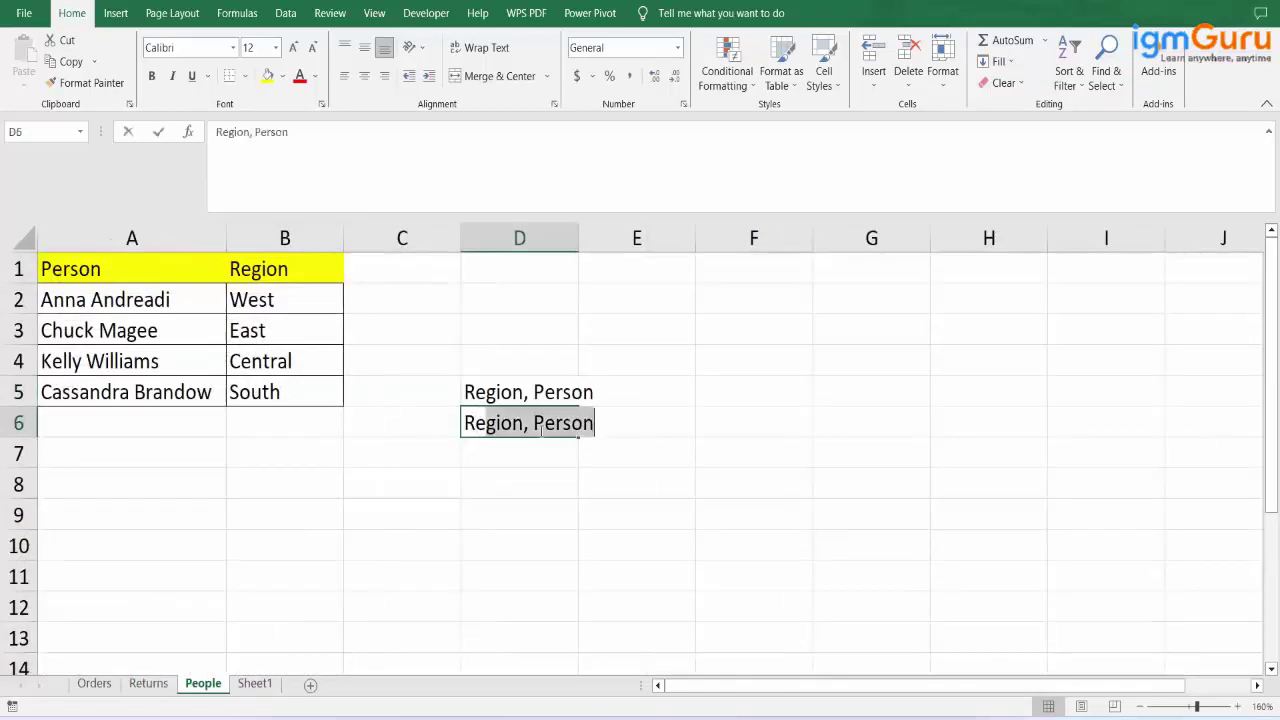
pyautogui.write('rned (')
pyautogui.press('BackSpace')
pyautogui.press('BackSpace')
pyautogui.write(', Or')
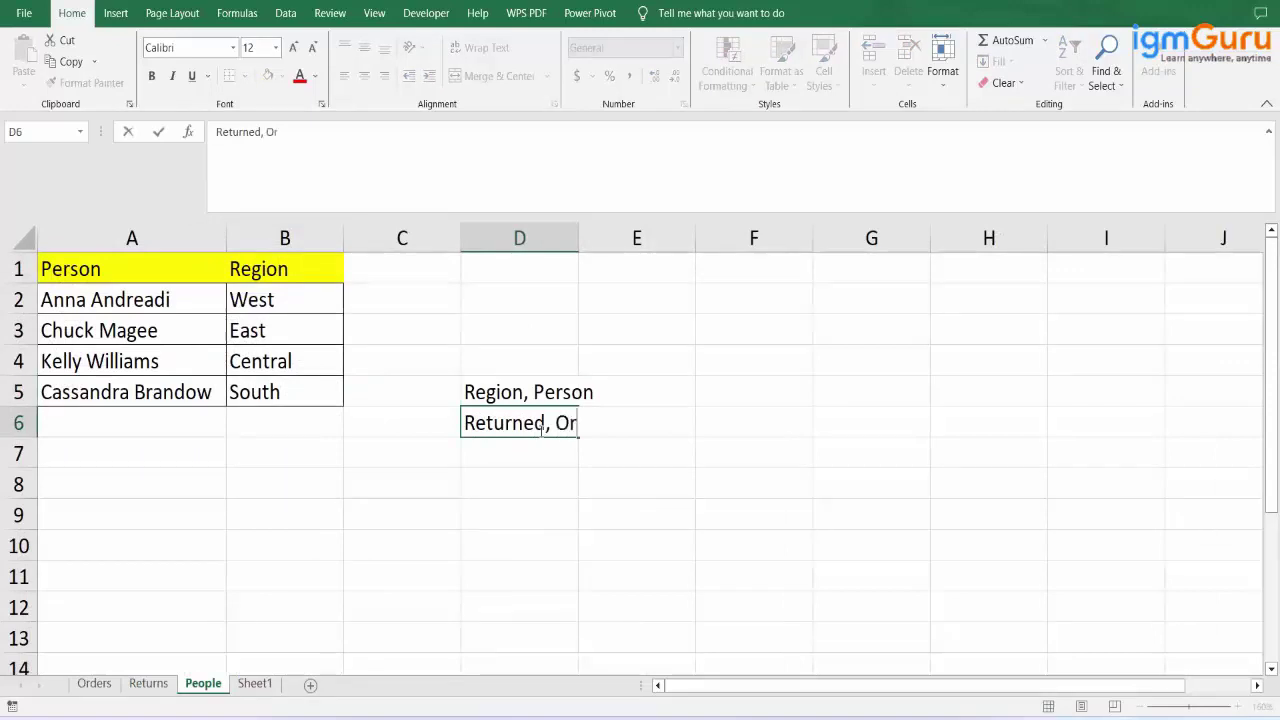
pyautogui.write('der ID')
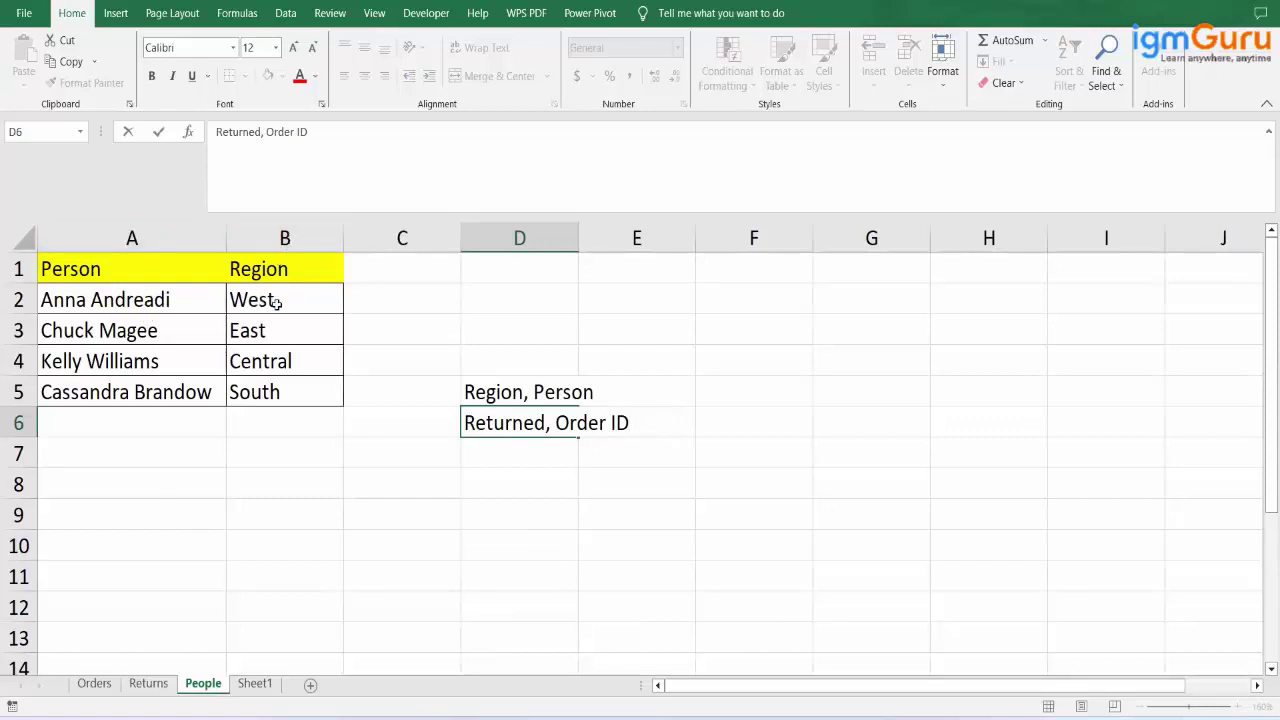
# - Recheck the Returns sheet and widen column D of the People sheet to fit its contents
pyautogui.click(148, 683)
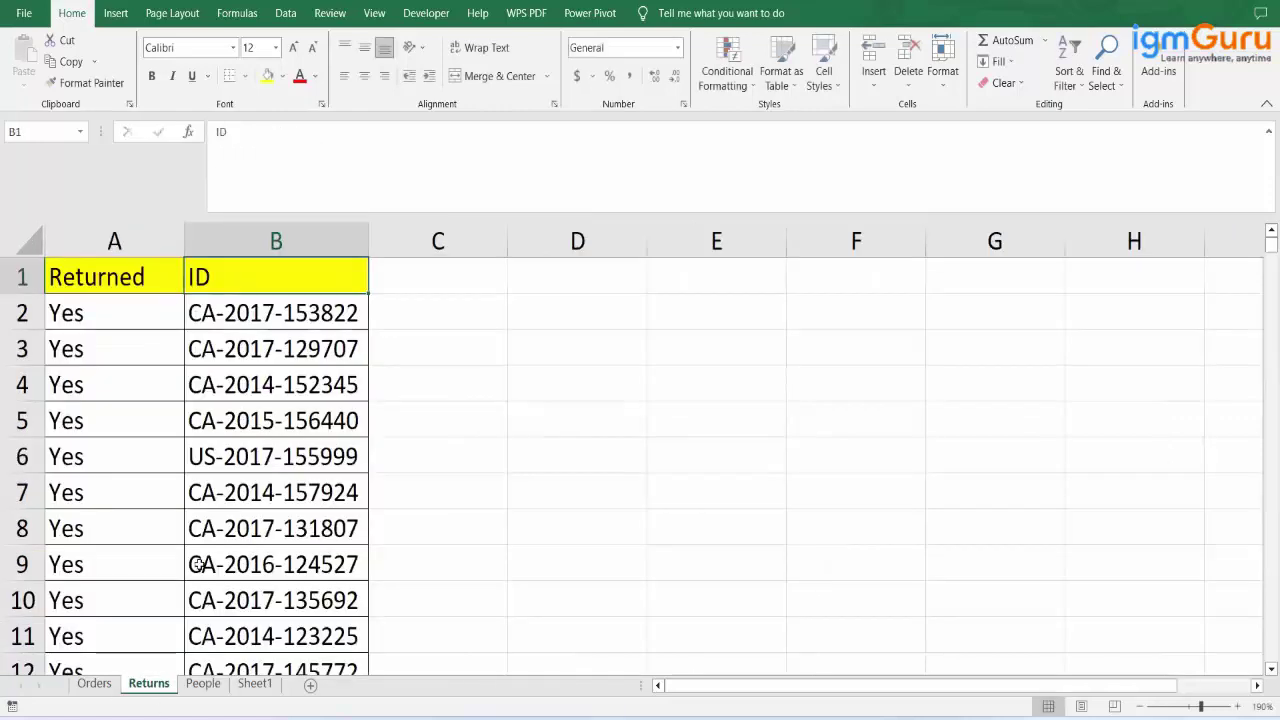
pyautogui.click(204, 684)
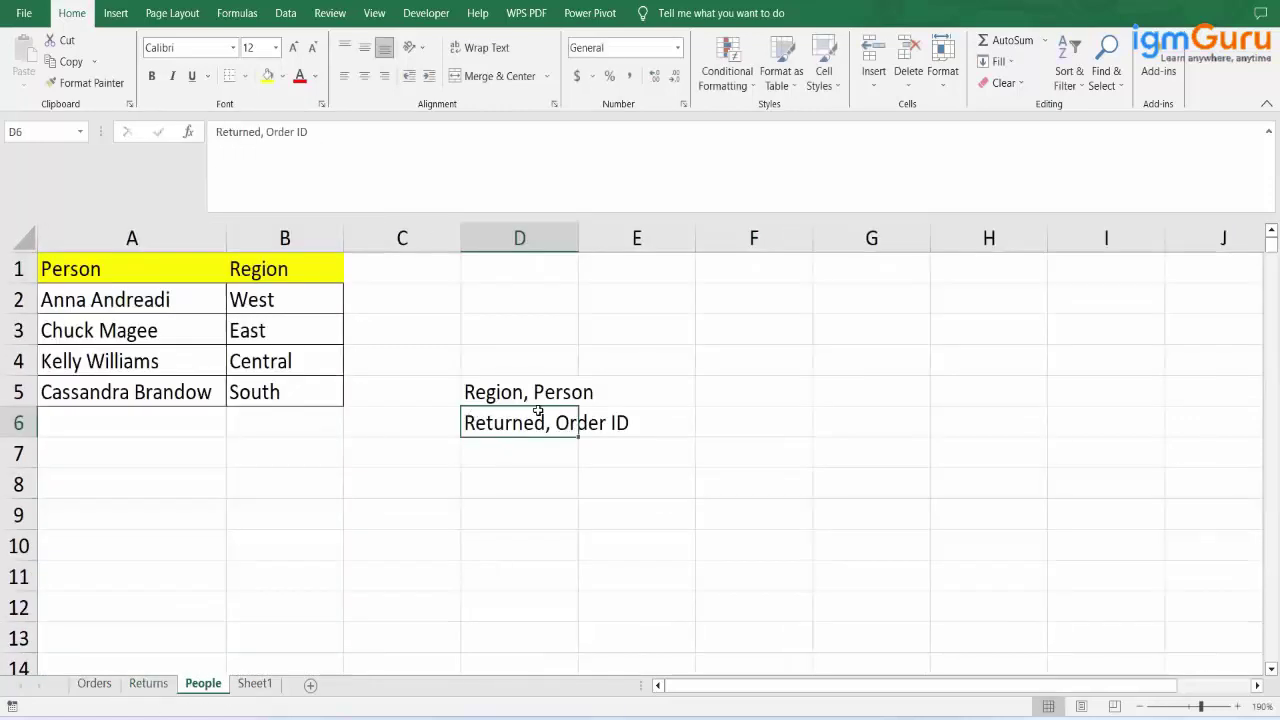
pyautogui.doubleClick(579, 240)
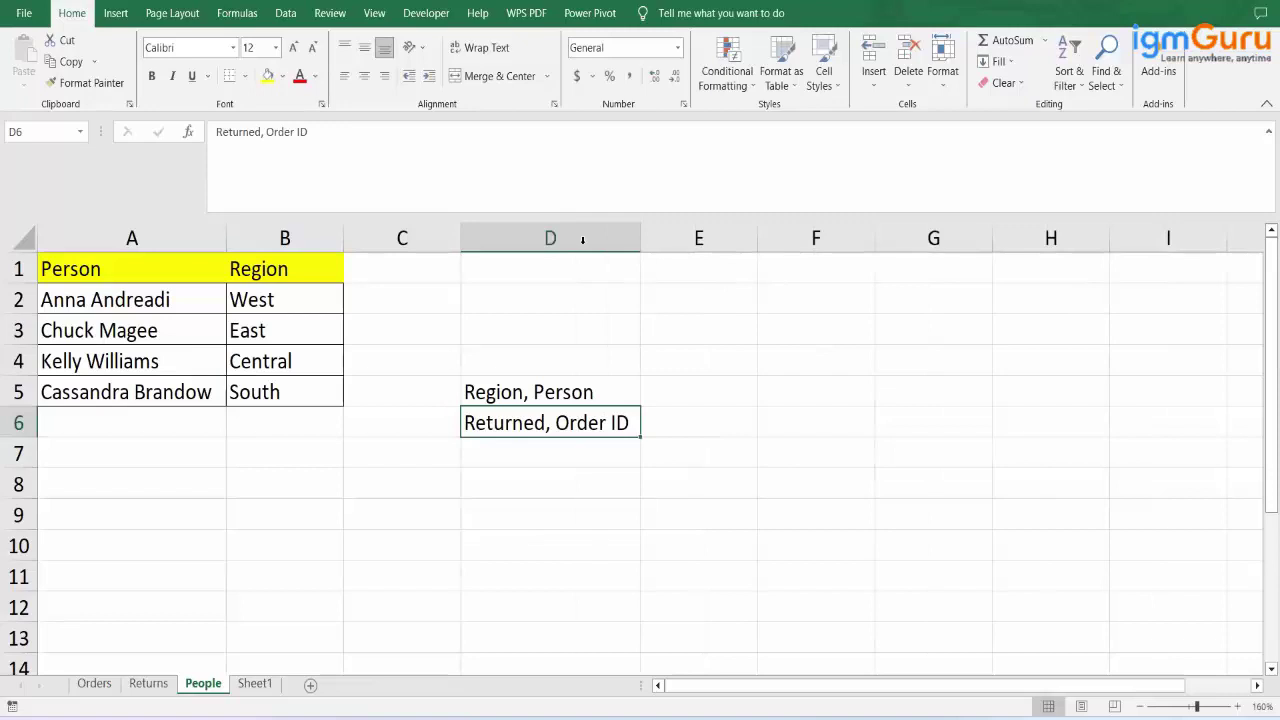
pyautogui.click(586, 393)
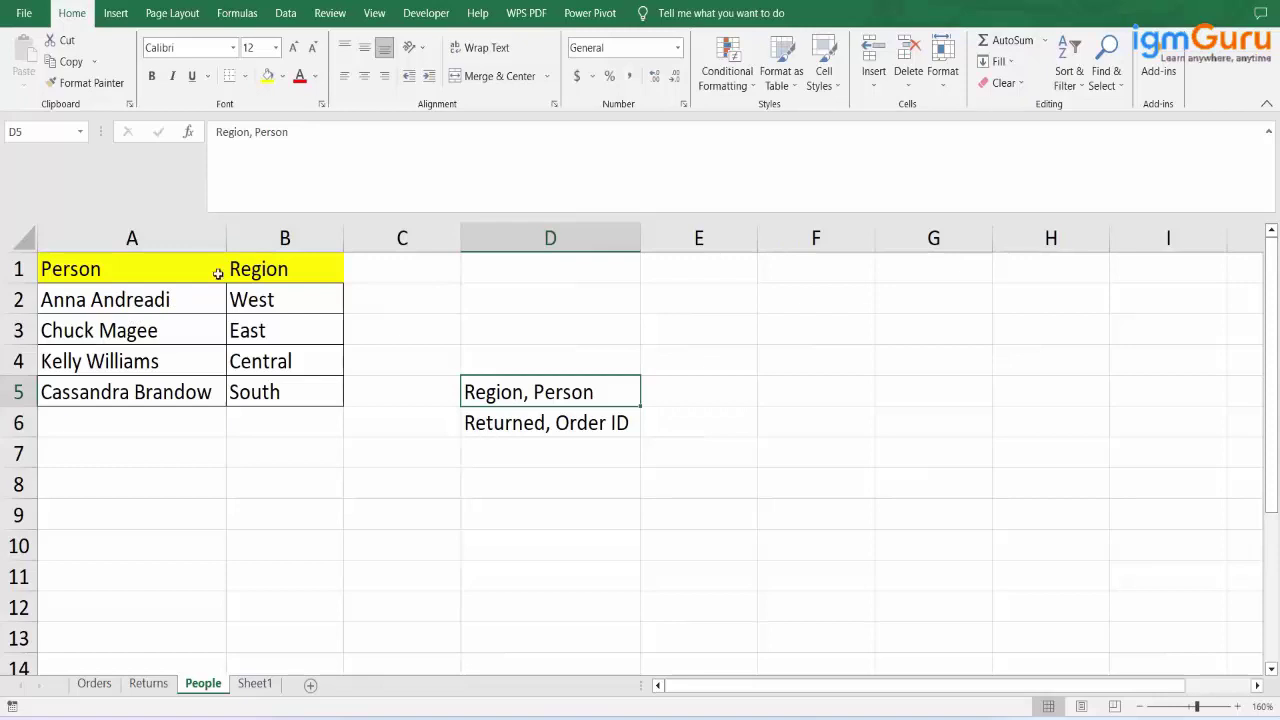
pyautogui.keyDown('shift'); pyautogui.click(520, 424); pyautogui.keyUp('shift')
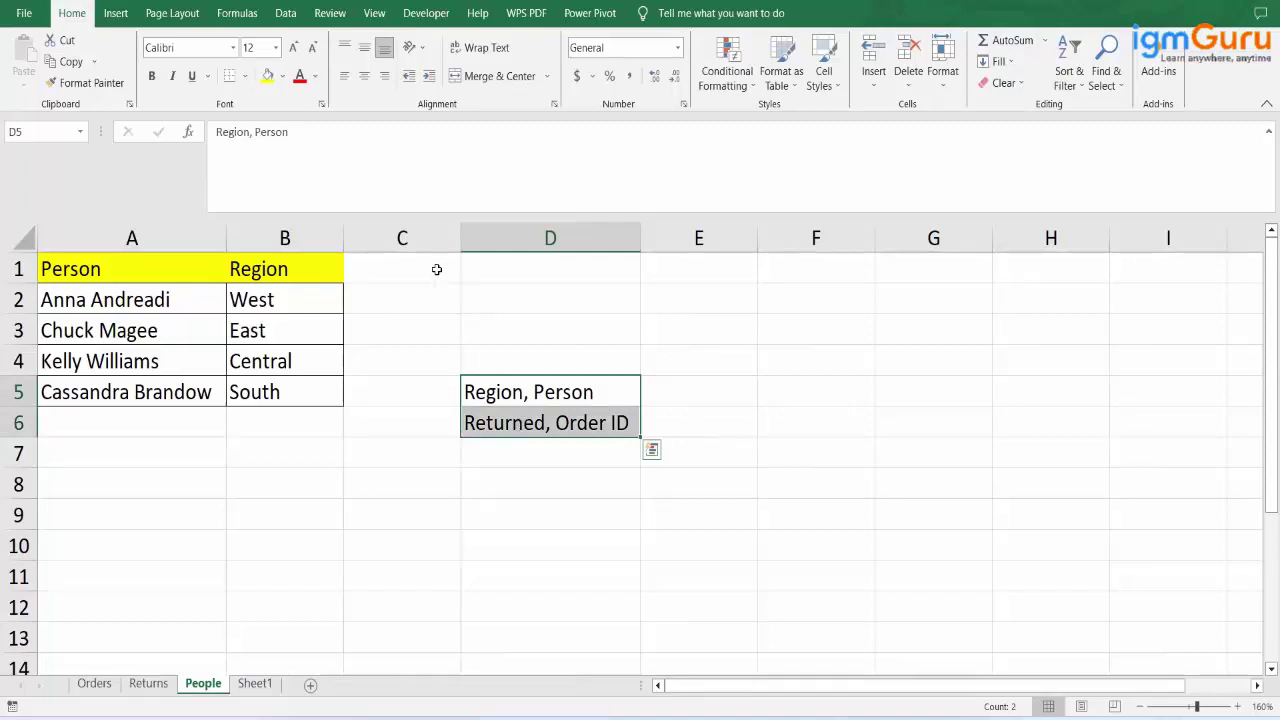
pyautogui.moveTo(409, 263); pyautogui.dragTo(412, 407)
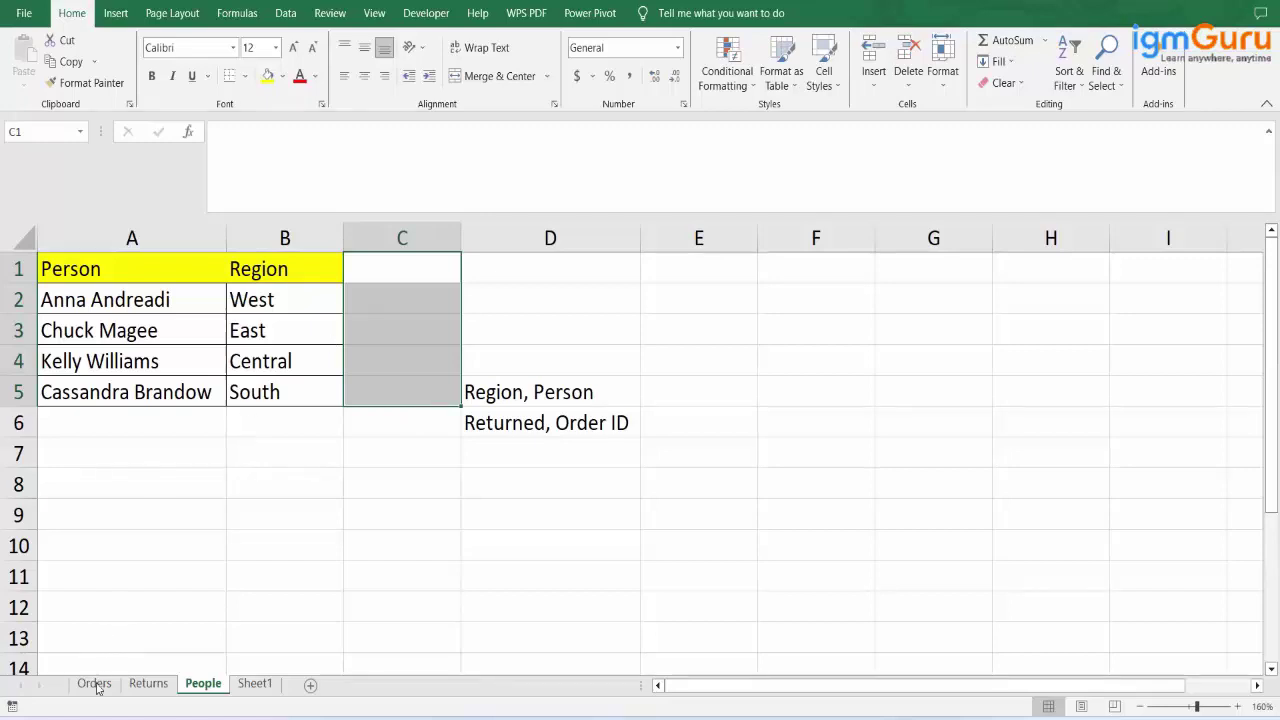
# - Compare the People column names noted in cell D5 with the column headers of the Orders sheet
pyautogui.click(513, 390)
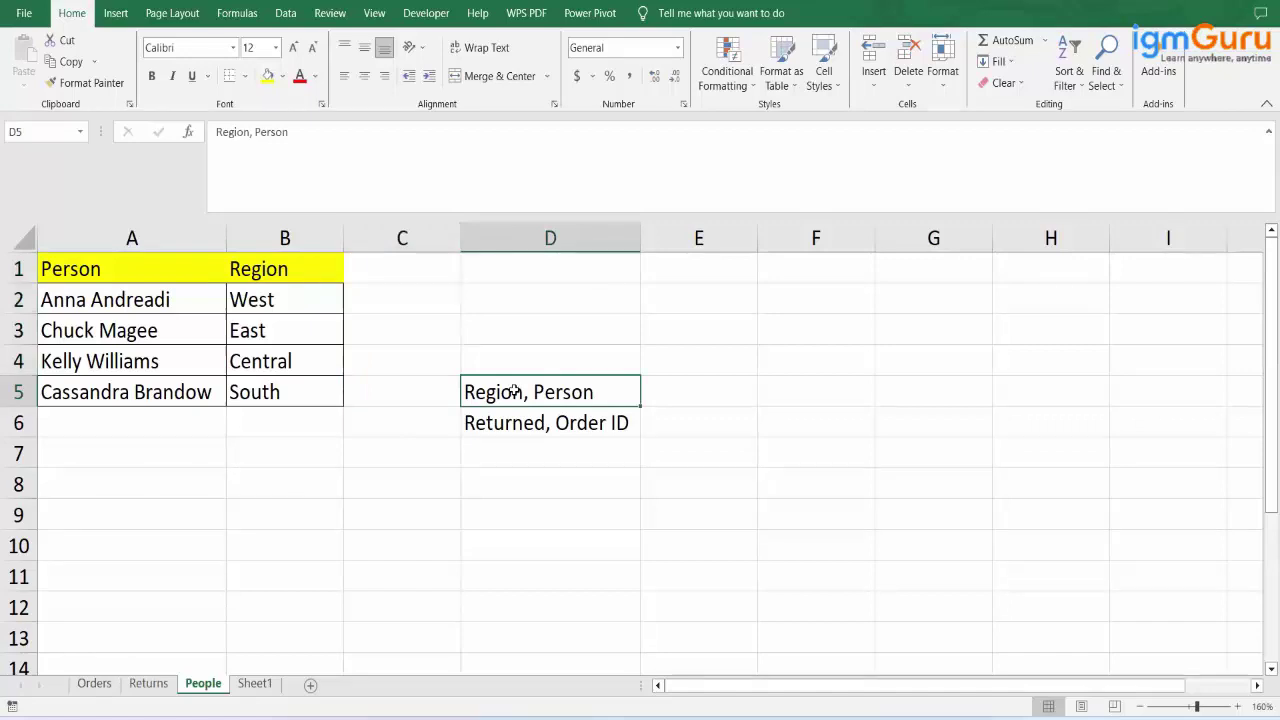
pyautogui.doubleClick(546, 392)
pyautogui.doubleClick(546, 392)
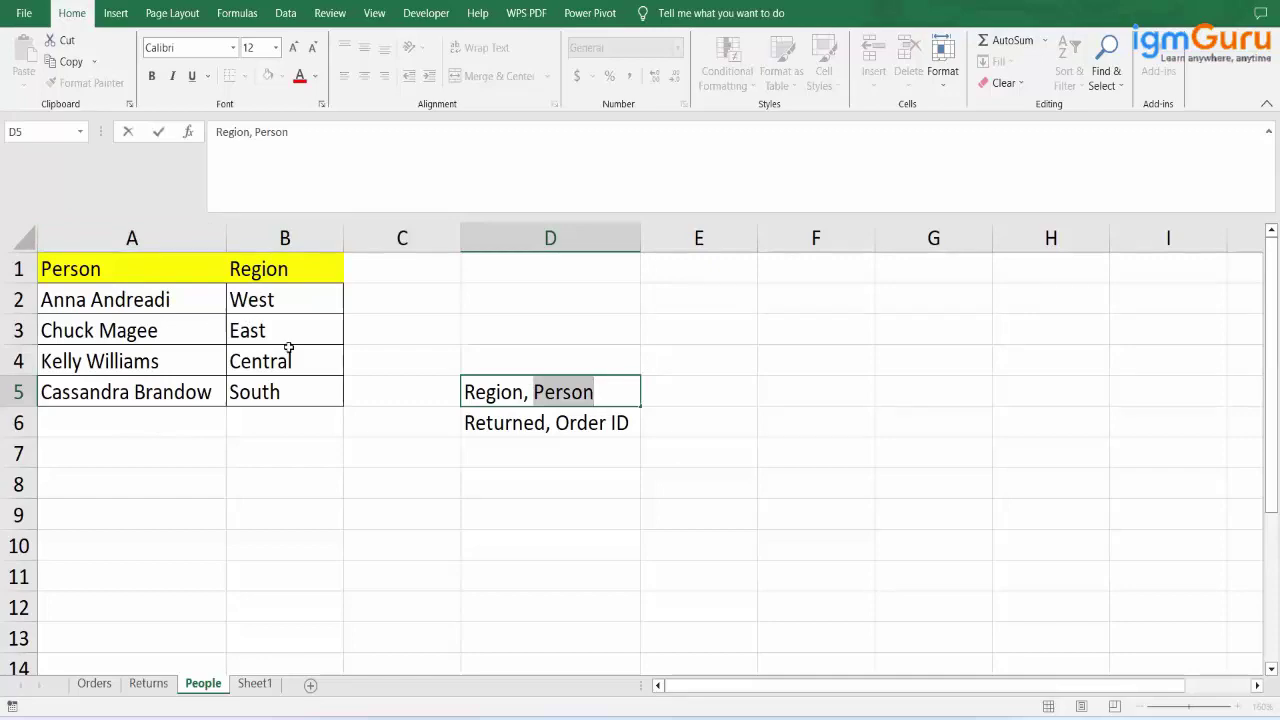
pyautogui.click(101, 684)
pyautogui.click(147, 283)
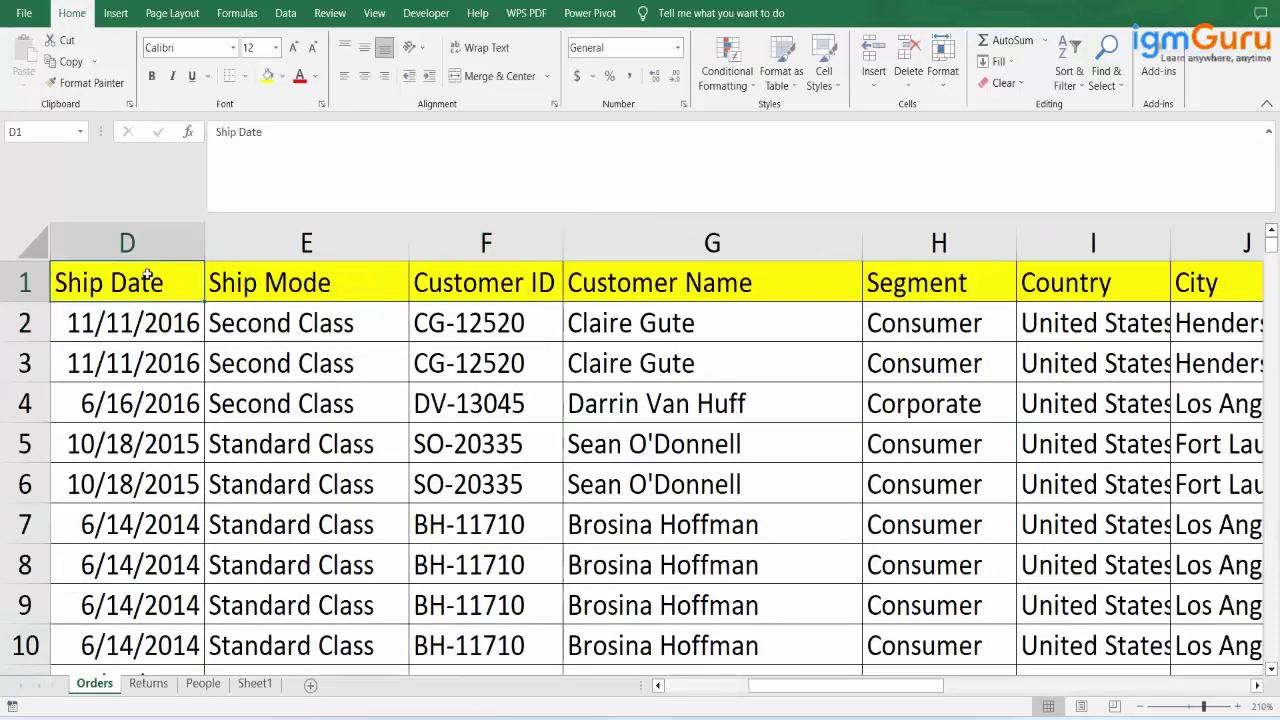
pyautogui.press('Left')
pyautogui.press('Left')
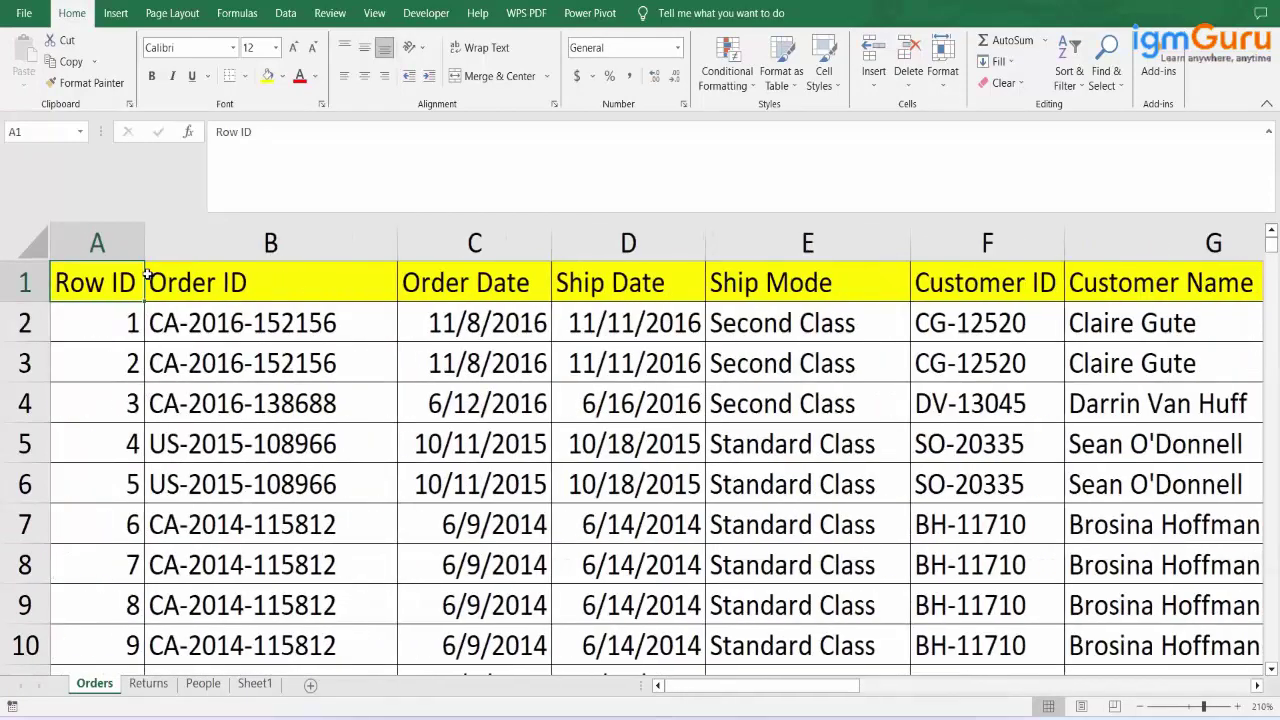
pyautogui.press('Right')
pyautogui.press('Right')
pyautogui.press('Right')
pyautogui.press('Right')
pyautogui.press('Right')
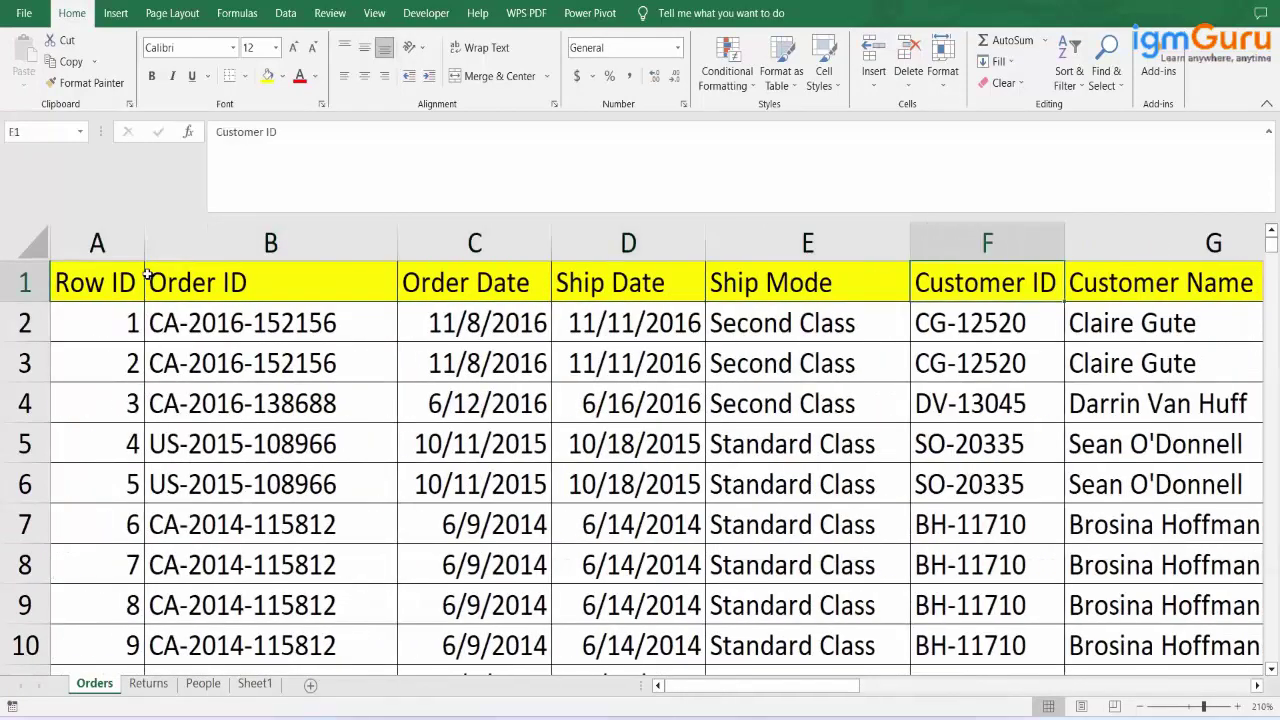
# - Fill the Region header in cell M1 of the Orders sheet with light blue
pyautogui.press('Right')
pyautogui.press('Right')
pyautogui.press('Right')
pyautogui.press('Right')
pyautogui.press('Right')
pyautogui.press('Right')
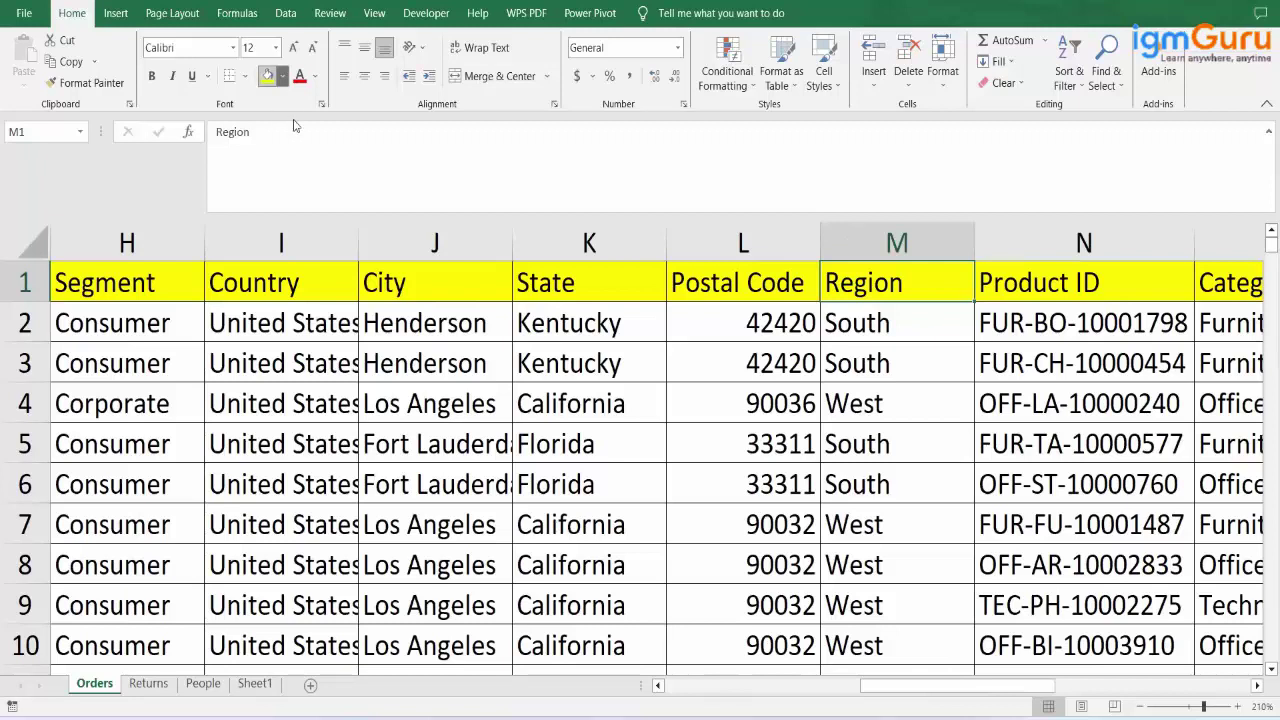
pyautogui.hotkey('alt', 'h')
pyautogui.press('h')
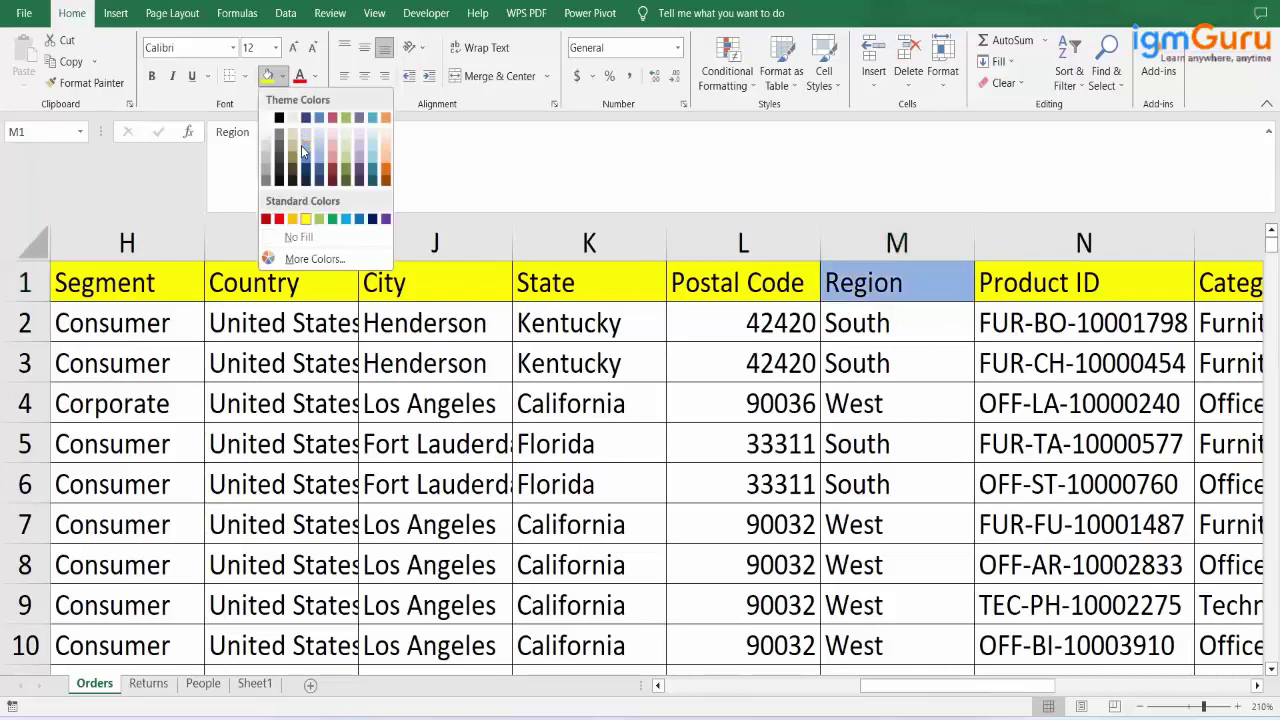
pyautogui.click(301, 145)
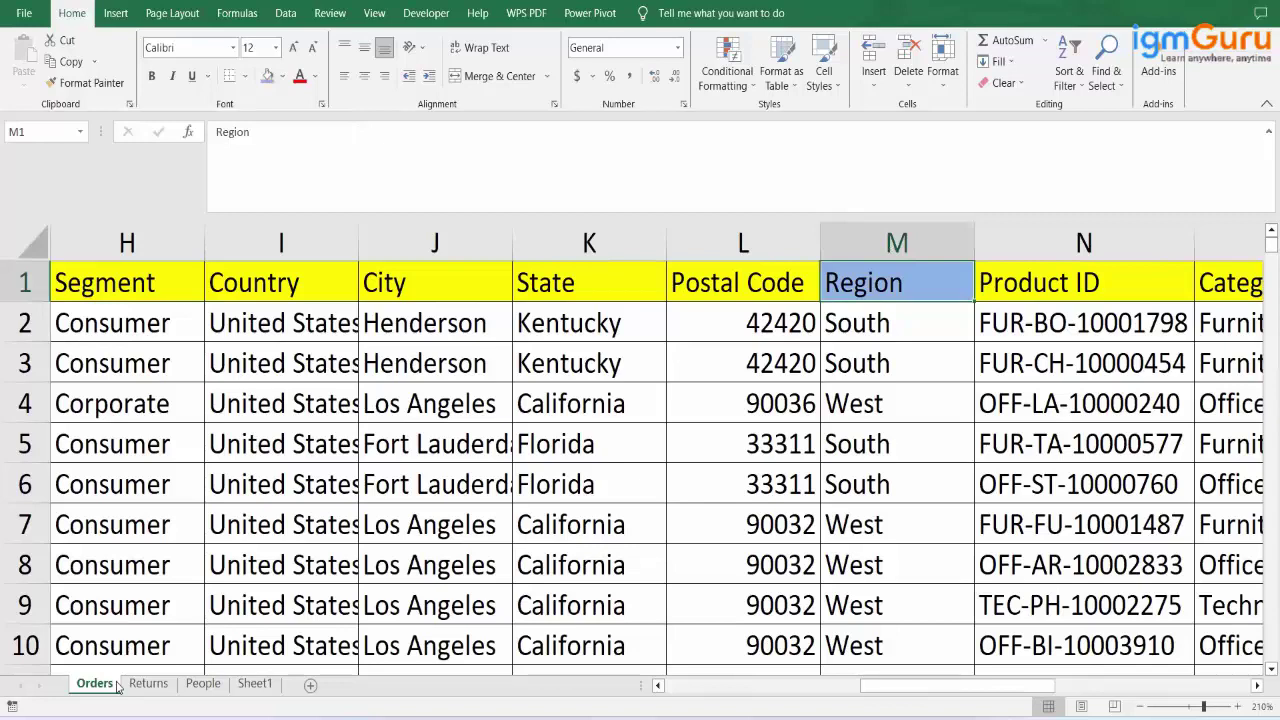
# - Fill the Region header in cell B1 of the People sheet with the same light blue
pyautogui.click(202, 686)
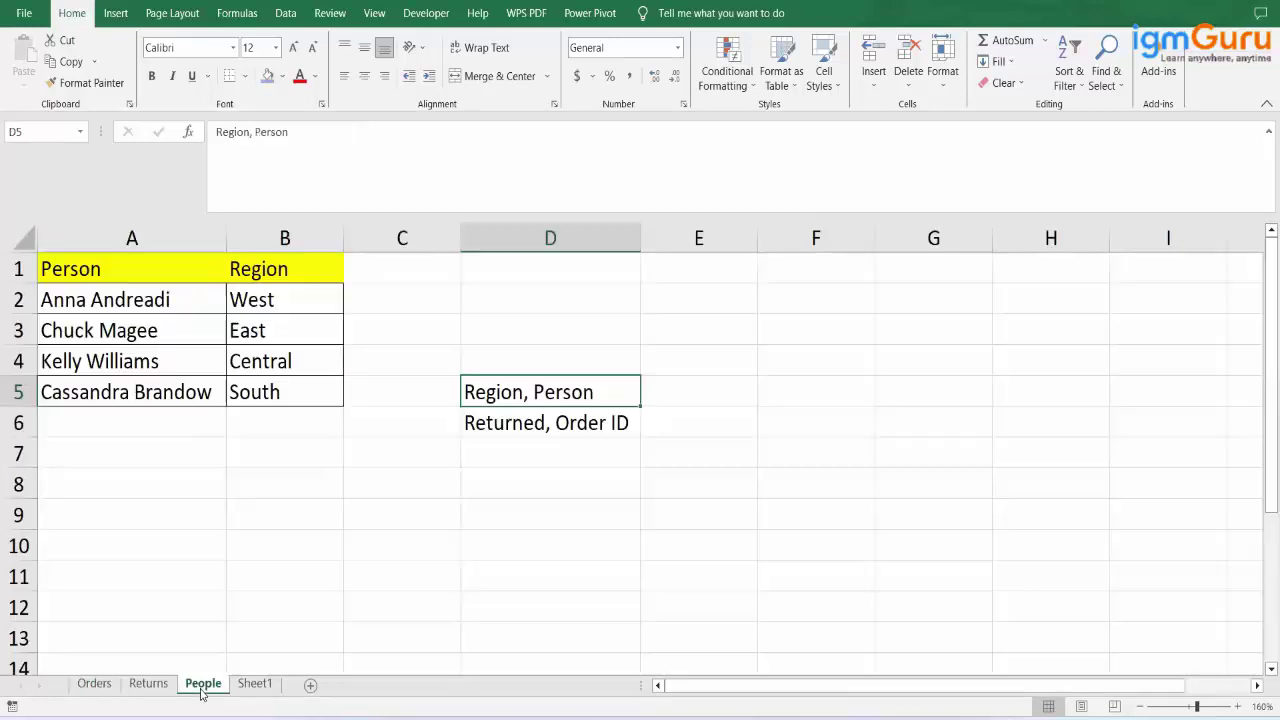
pyautogui.click(288, 269)
pyautogui.click(267, 76)
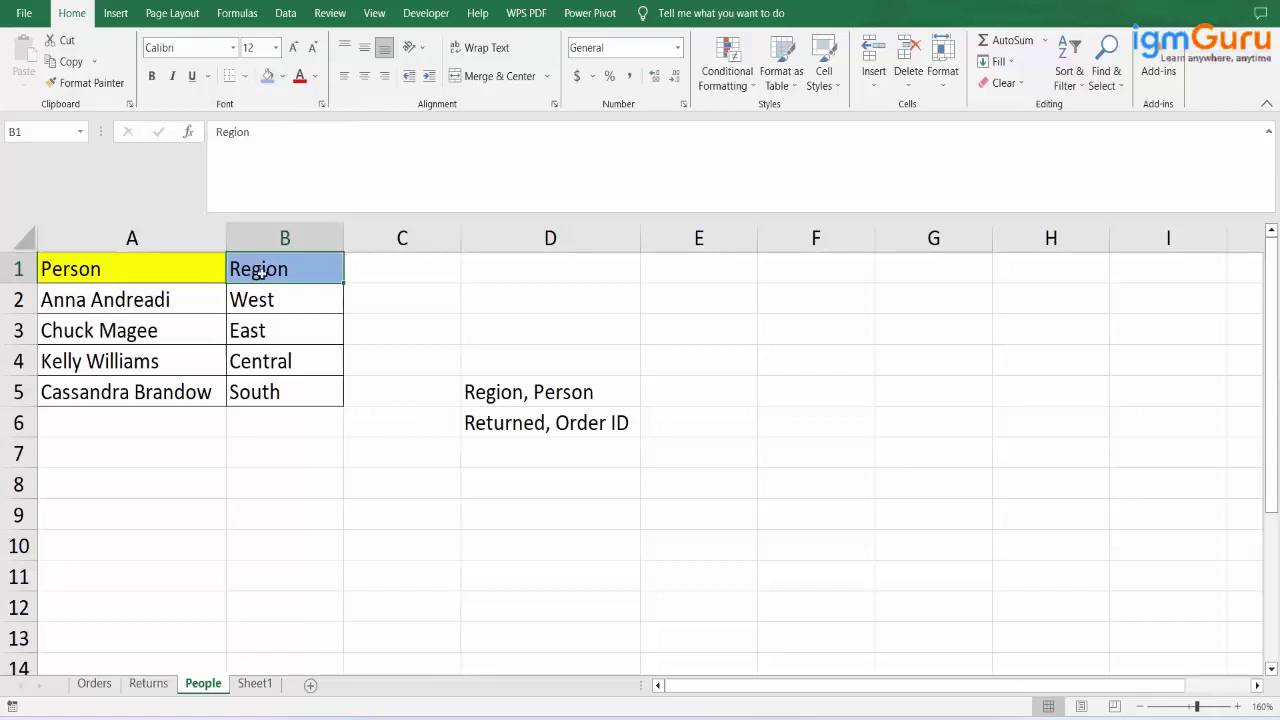
# - On the People sheet, enter "Region" in cells F5 and G5, with the headings "Orders" in F4 and "People" in G4
pyautogui.click(807, 398)
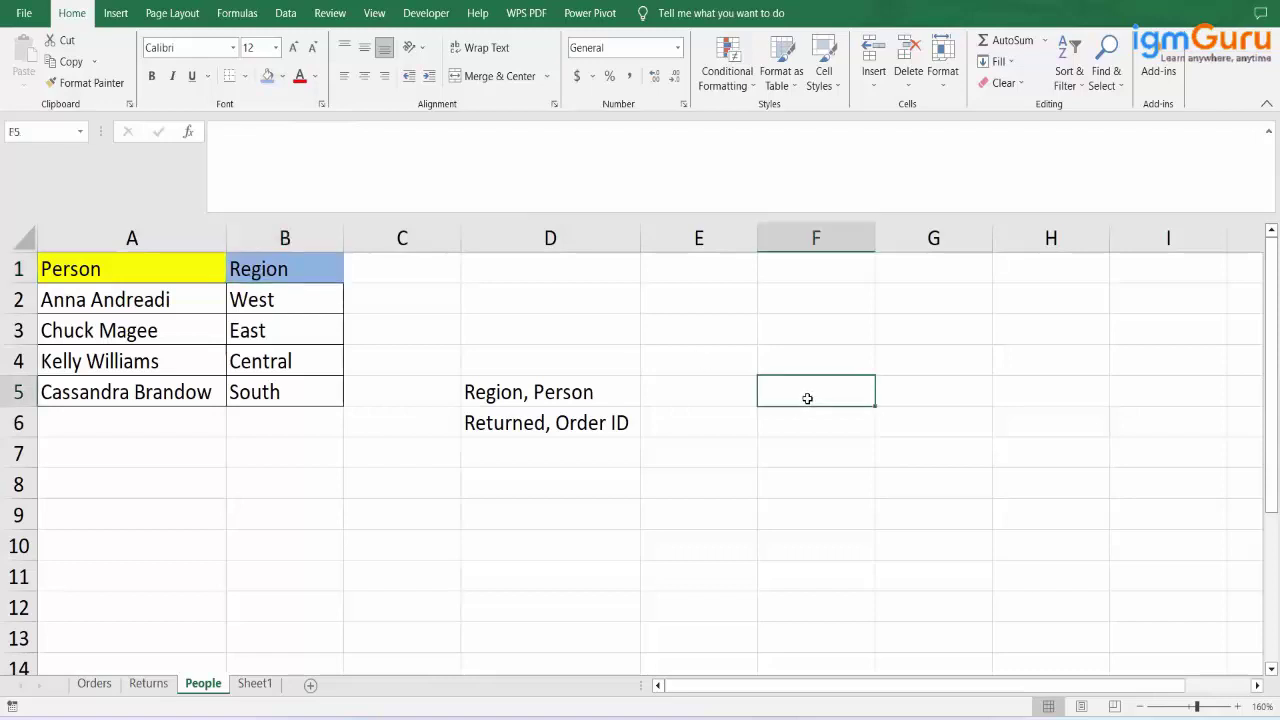
pyautogui.write('rEGION')
pyautogui.press('Tab')
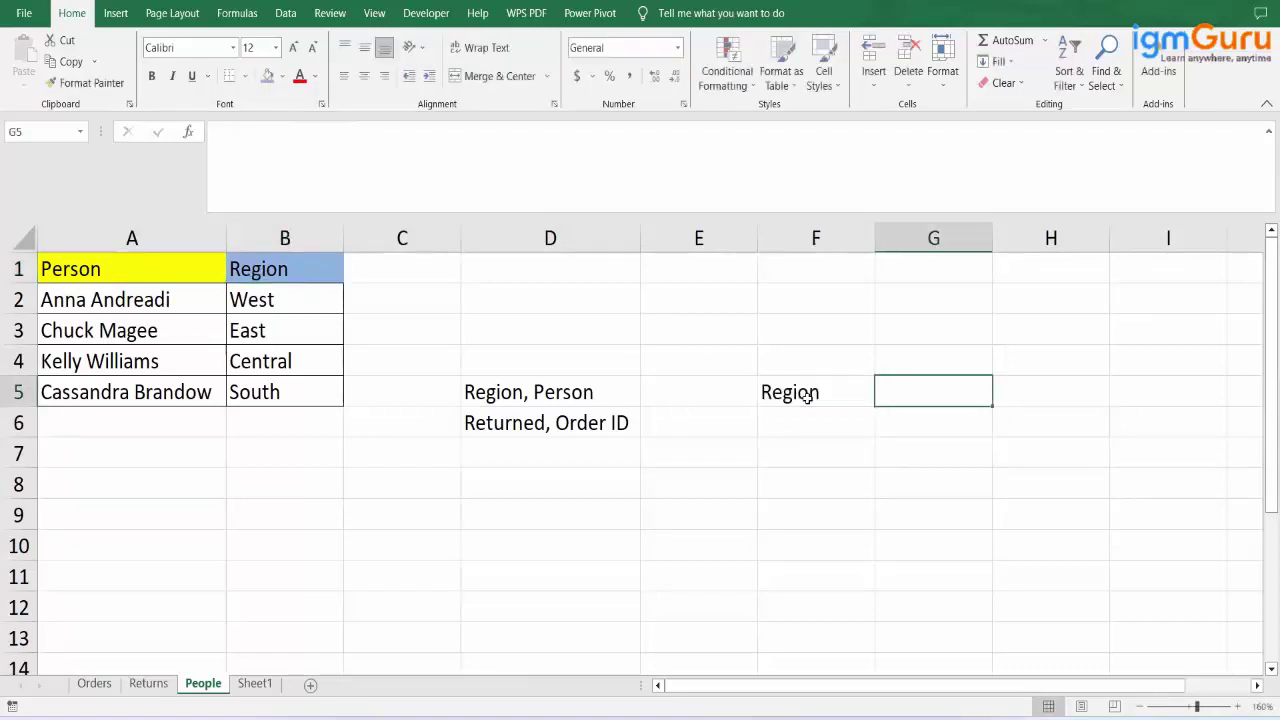
pyautogui.write('Region')
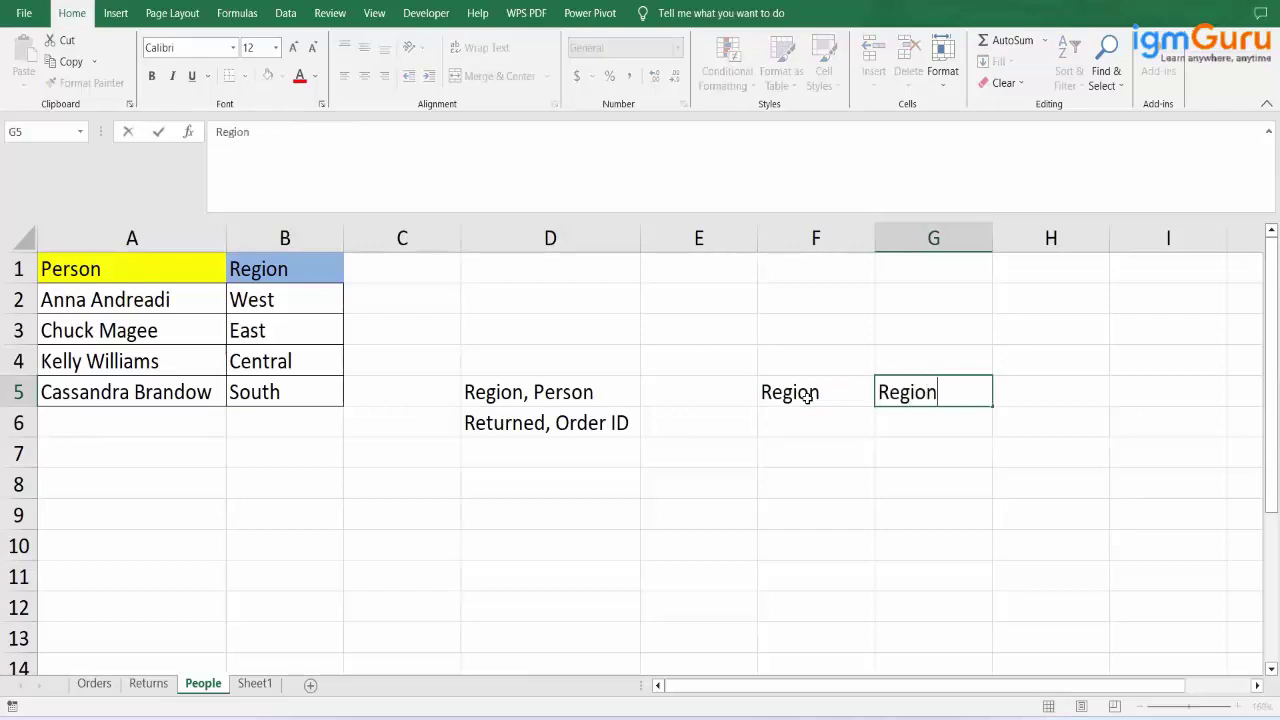
pyautogui.press('Up')
pyautogui.press('Left')
pyautogui.write('Orders')
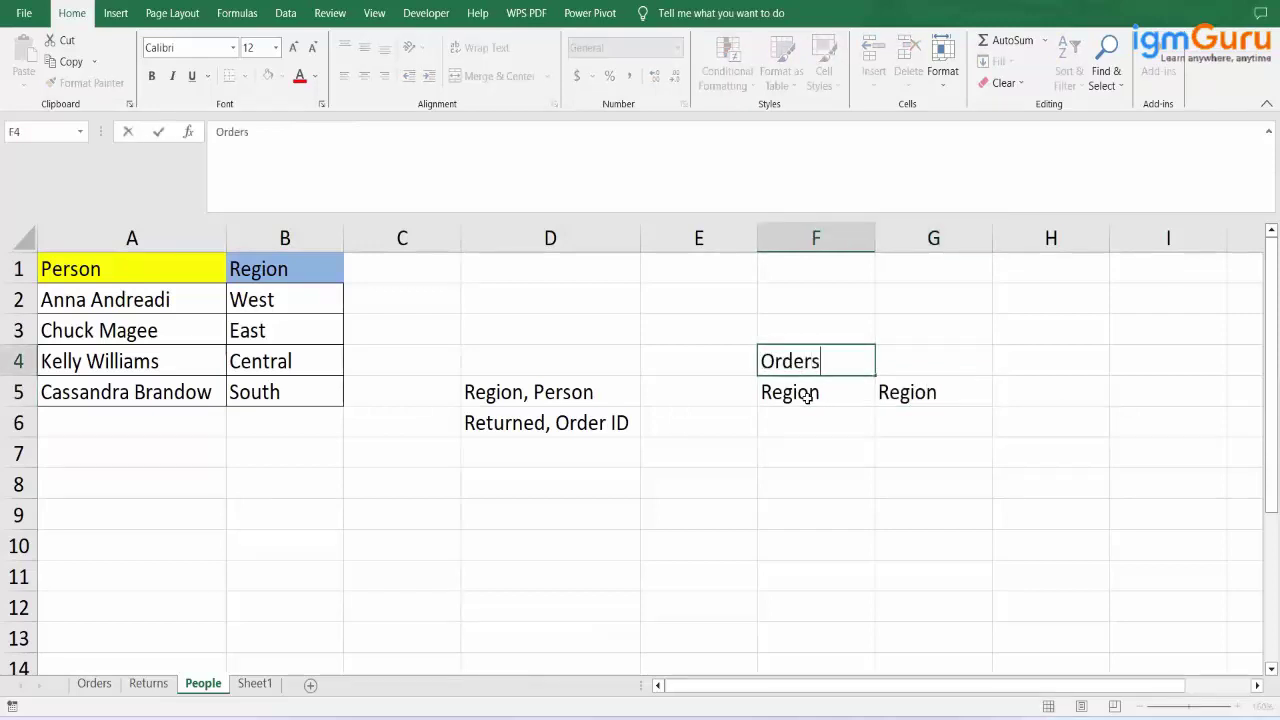
pyautogui.press('Tab')
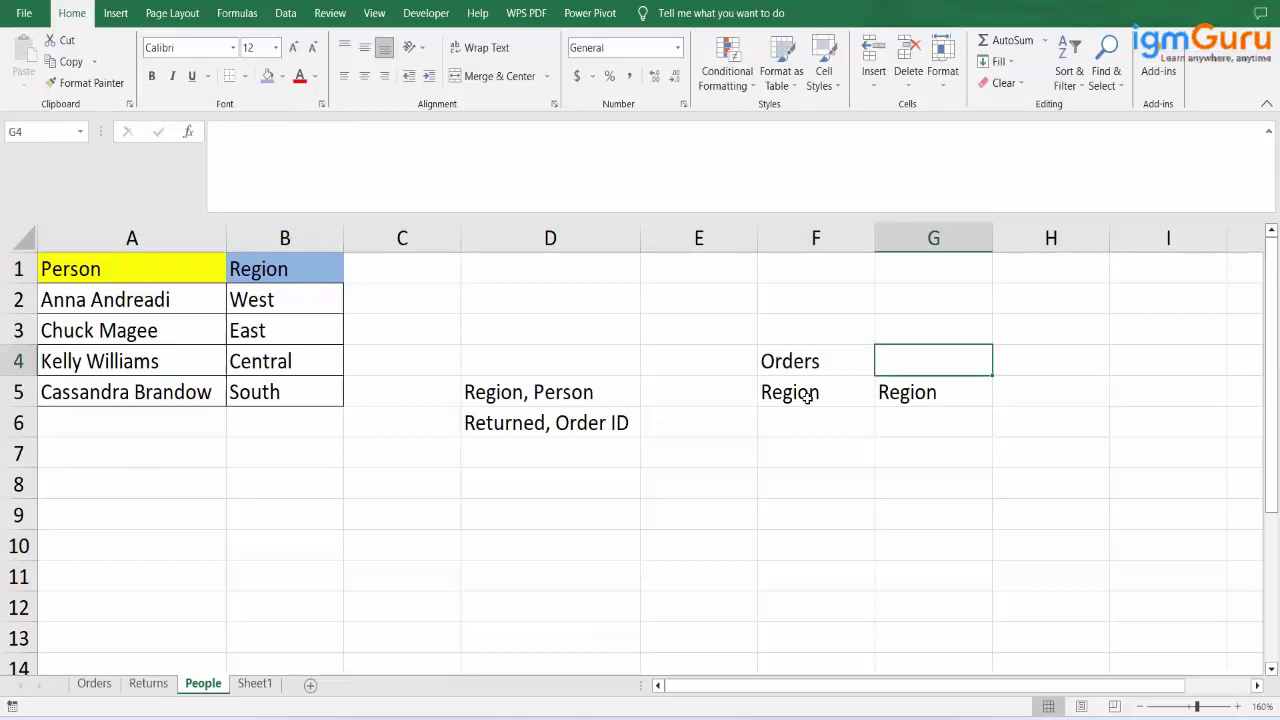
pyautogui.write('People')
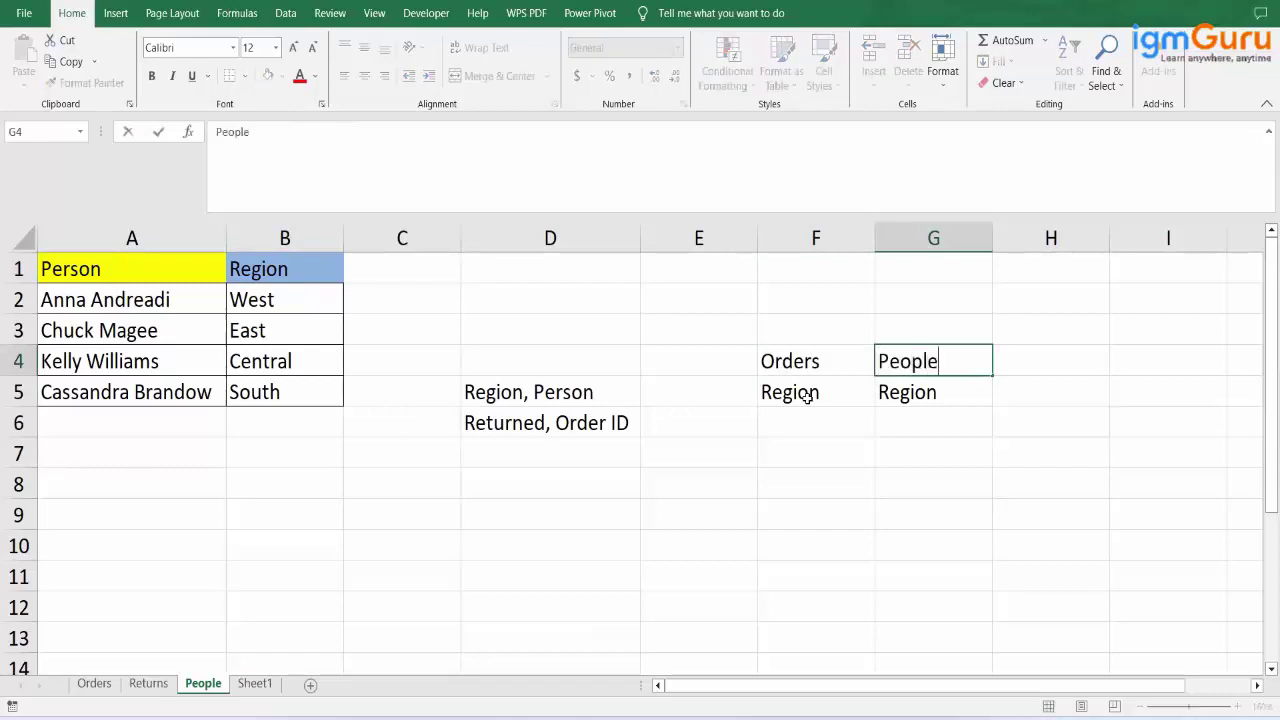
# - Enter the sample values 1, 2 and 3 under the Orders Region column in cells F6 to F8
pyautogui.click(819, 427)
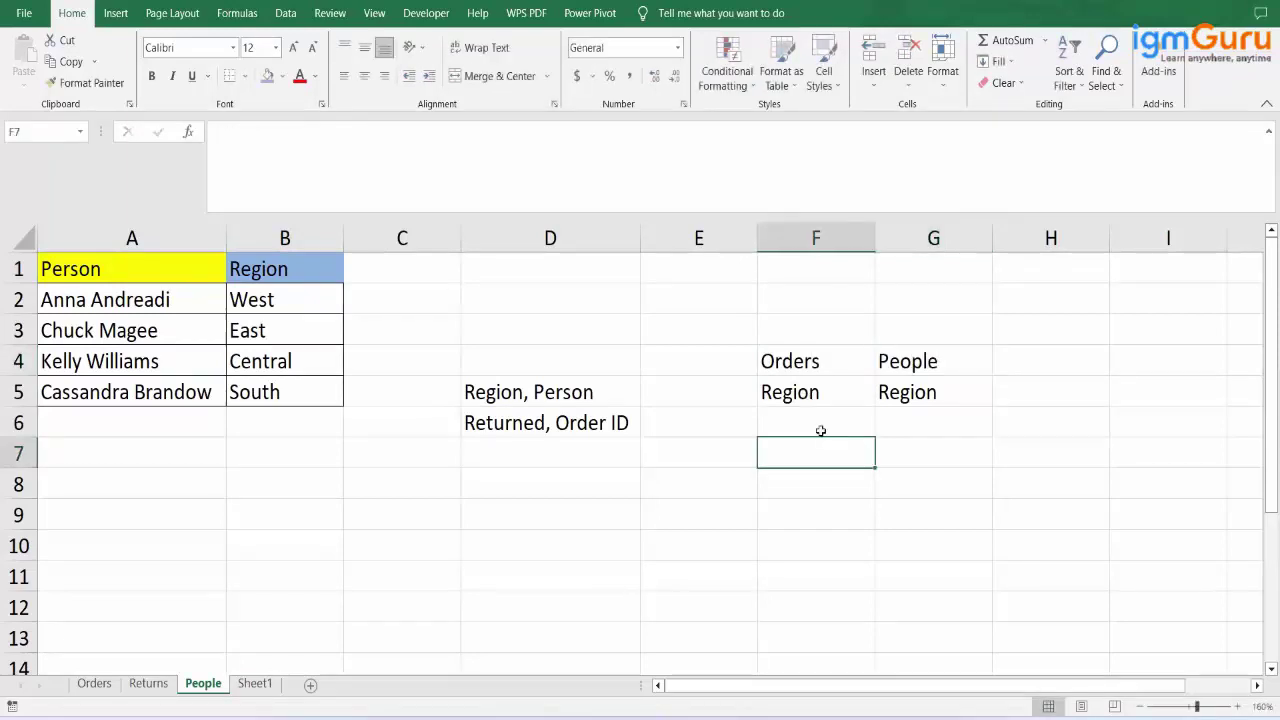
pyautogui.write('1')
pyautogui.press('Return')
pyautogui.write('2')
pyautogui.press('Return')
pyautogui.write('3')
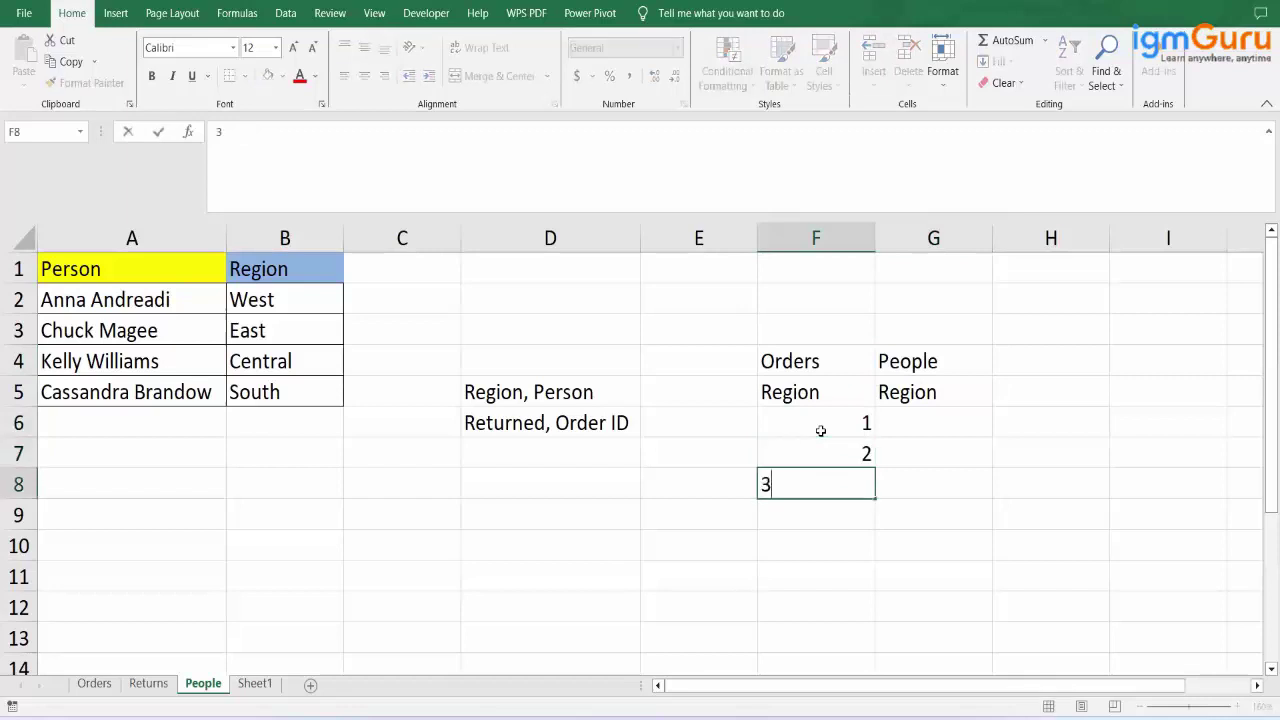
pyautogui.click(835, 362)
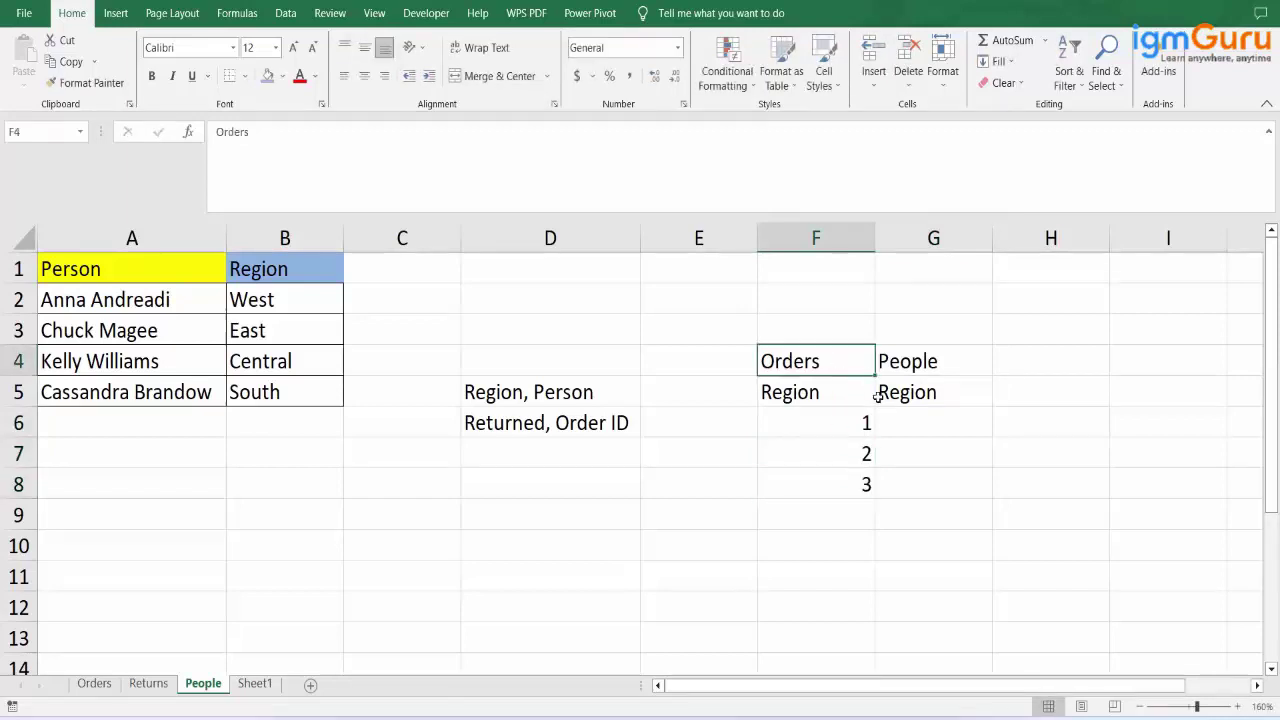
# - Enter the sample values West, Central and West under the People Region column in cells G6 to G8
pyautogui.click(902, 415)
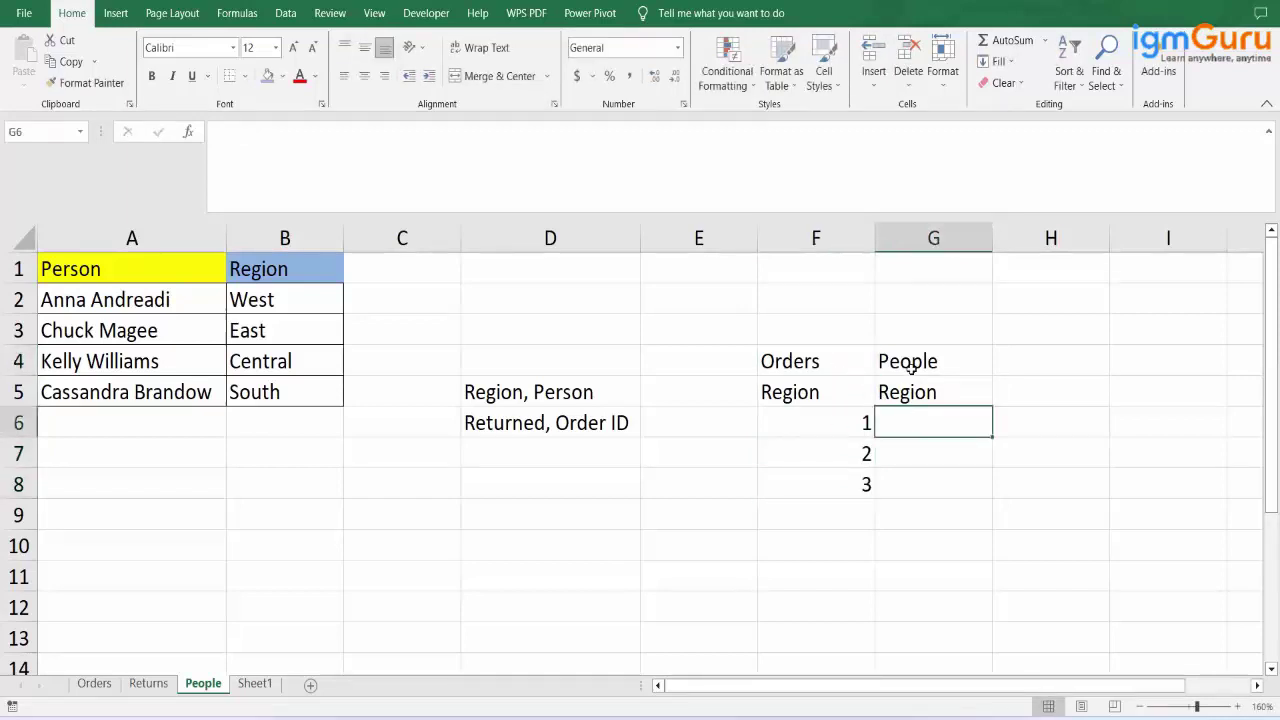
pyautogui.click(913, 365)
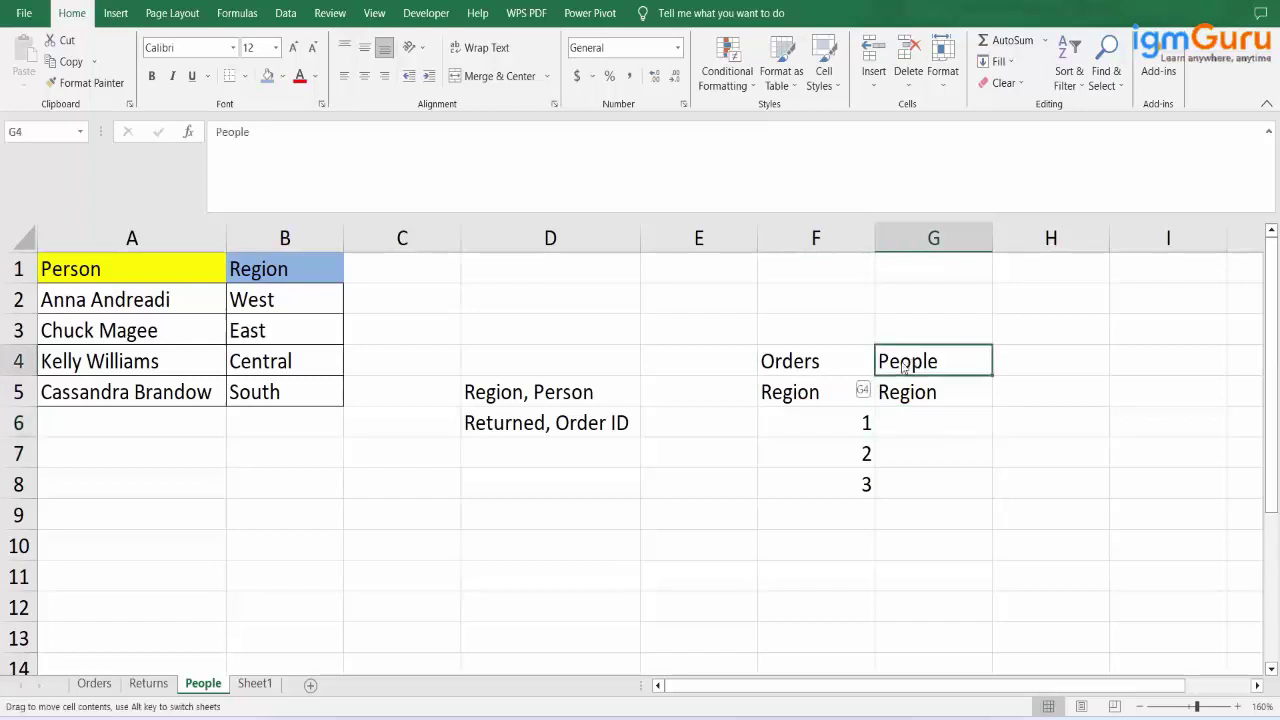
pyautogui.moveTo(854, 358); pyautogui.dragTo(900, 361)
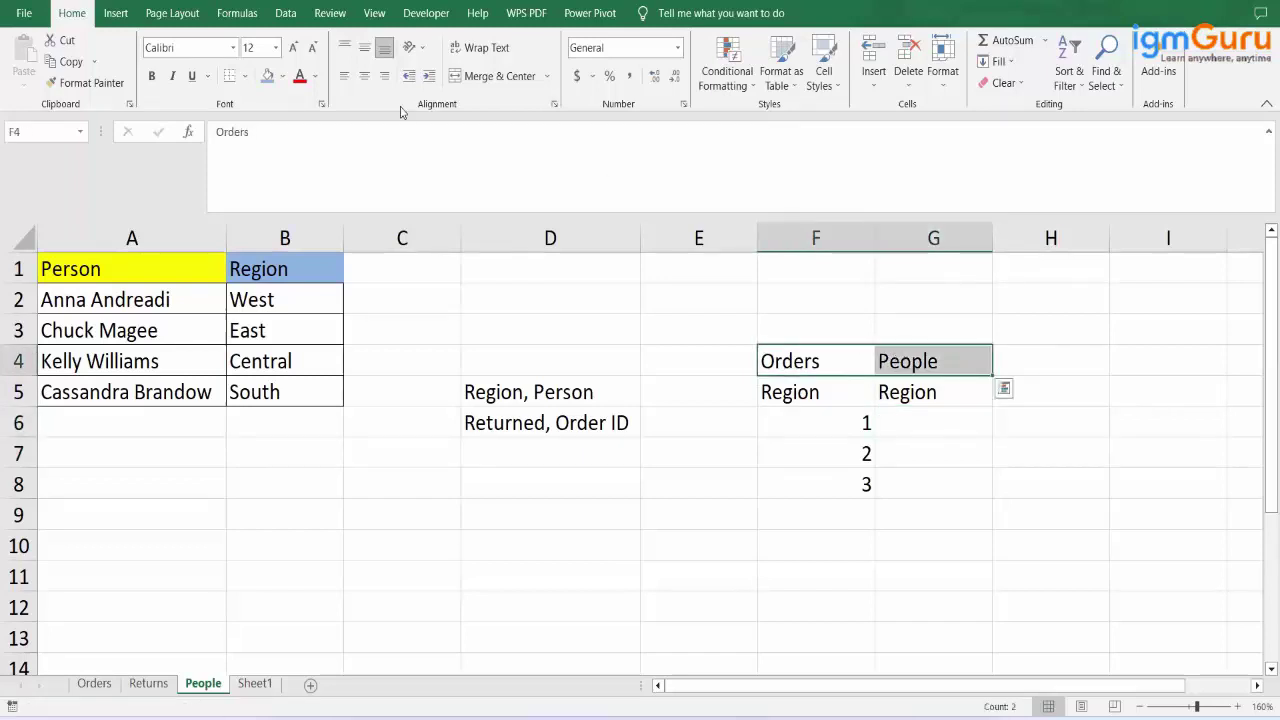
pyautogui.click(916, 430)
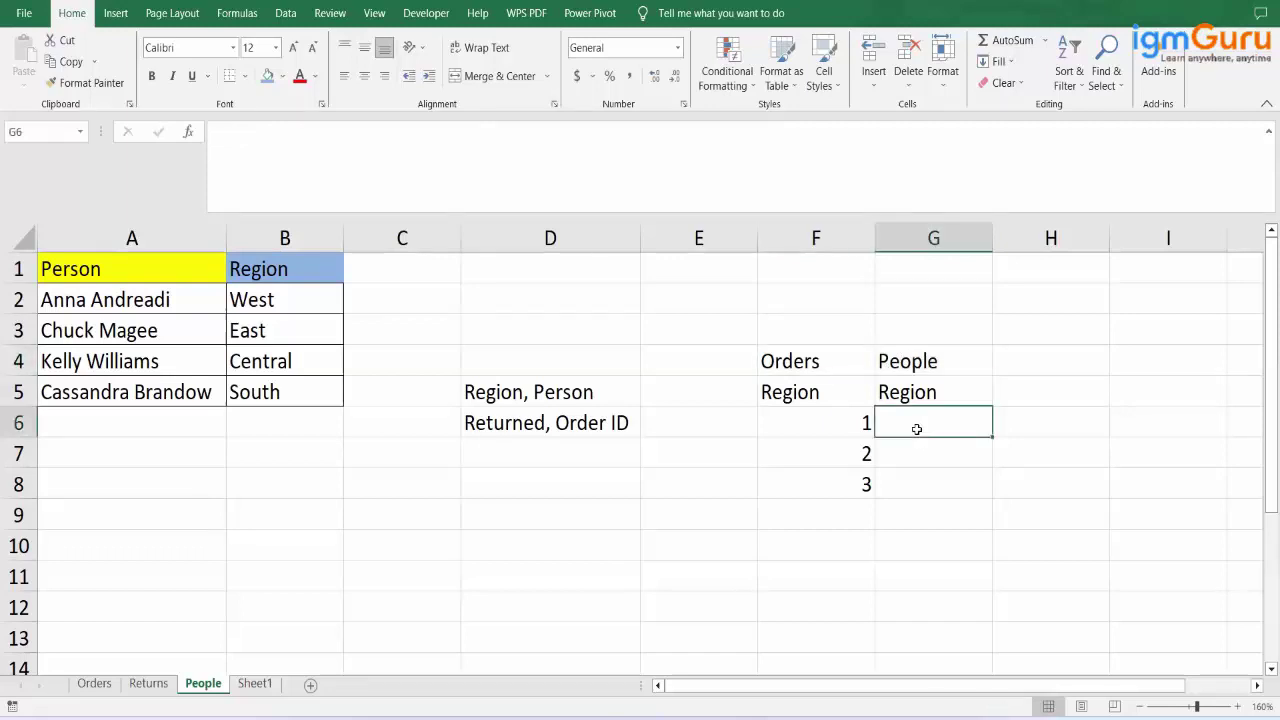
pyautogui.write('West')
pyautogui.press('Return')
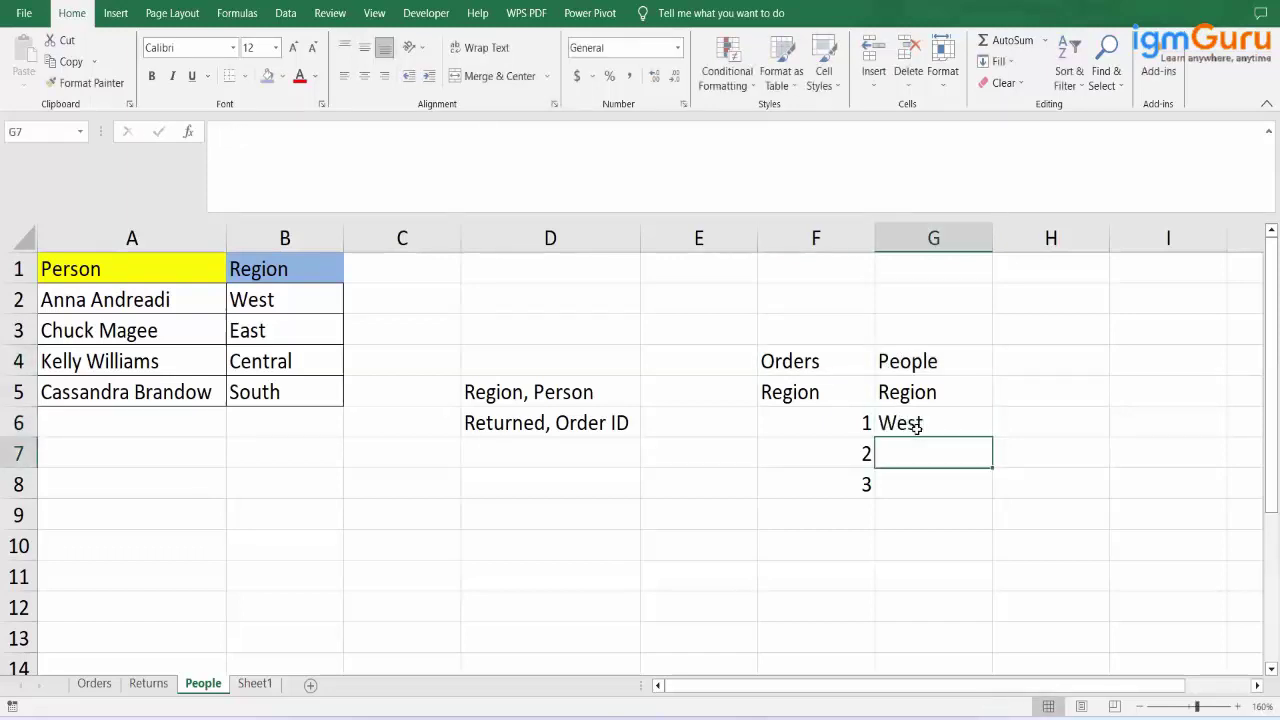
pyautogui.write('Central')
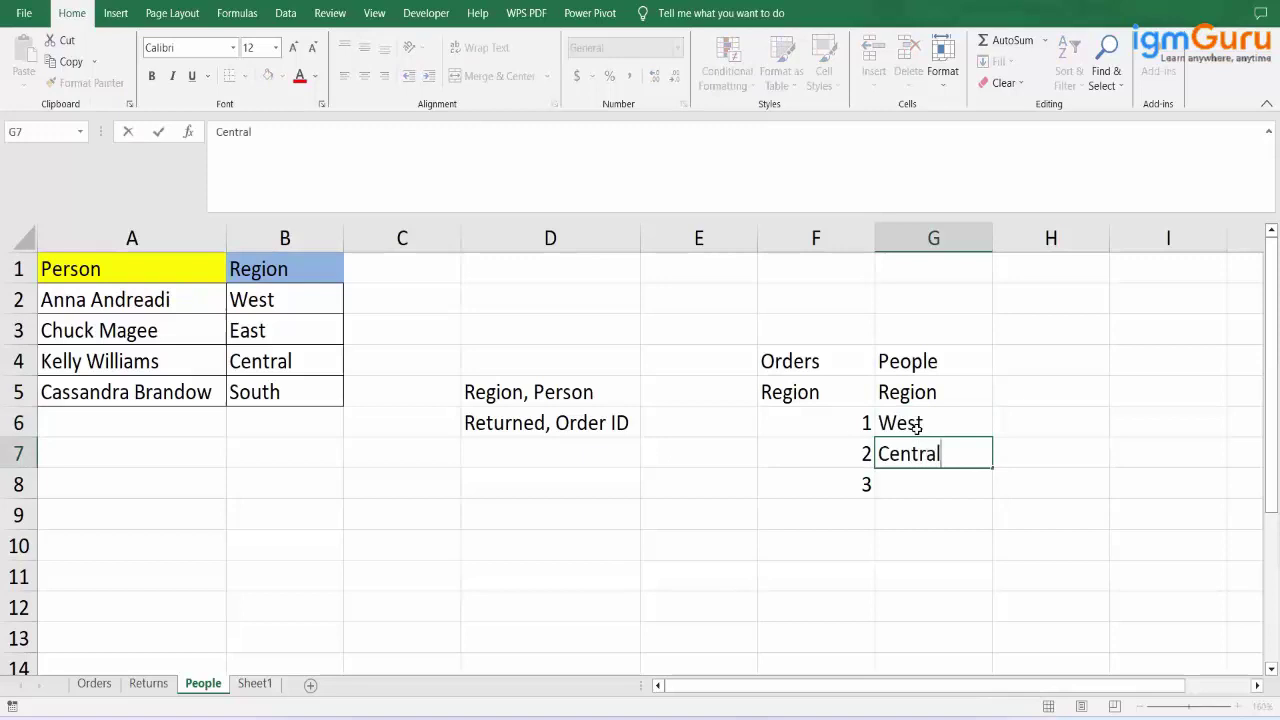
pyautogui.press('Tab')
pyautogui.press('Return')
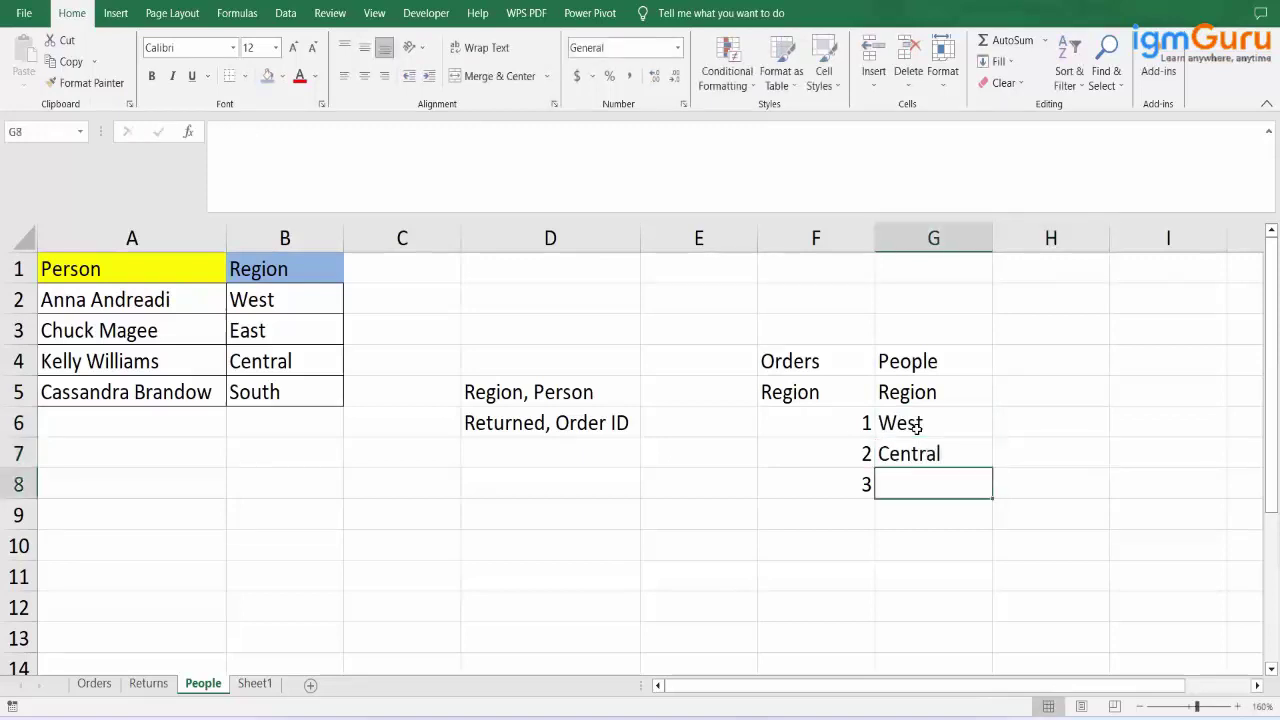
pyautogui.write('West')
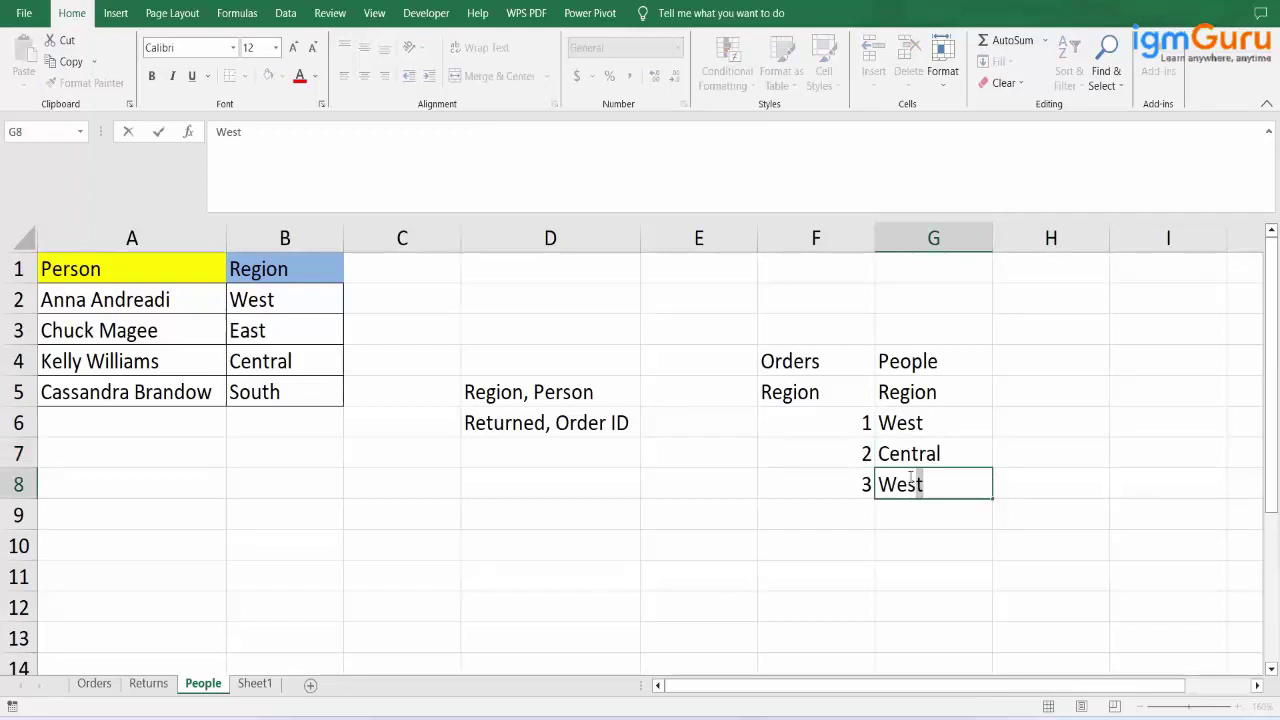
# - Change the font color of the Orders and People headings in cells F4:G4 to red
pyautogui.click(791, 361)
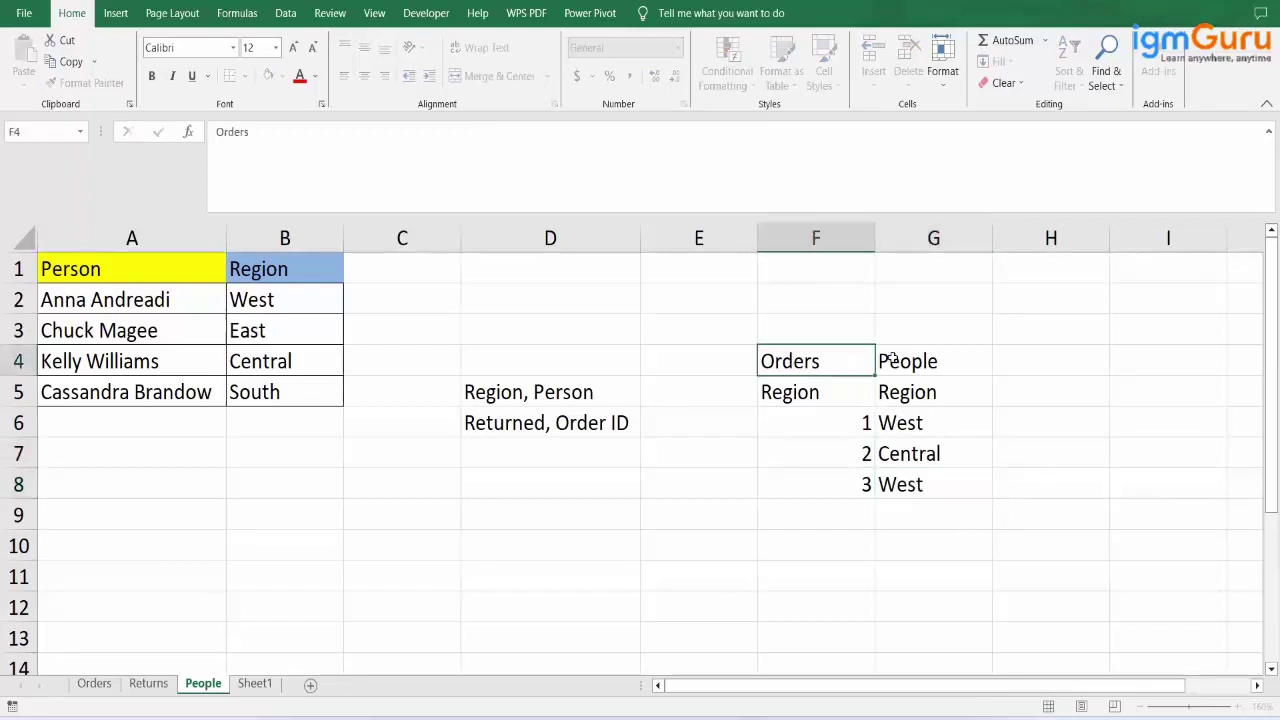
pyautogui.hotkey('shift', 'Right')
pyautogui.click(299, 76)
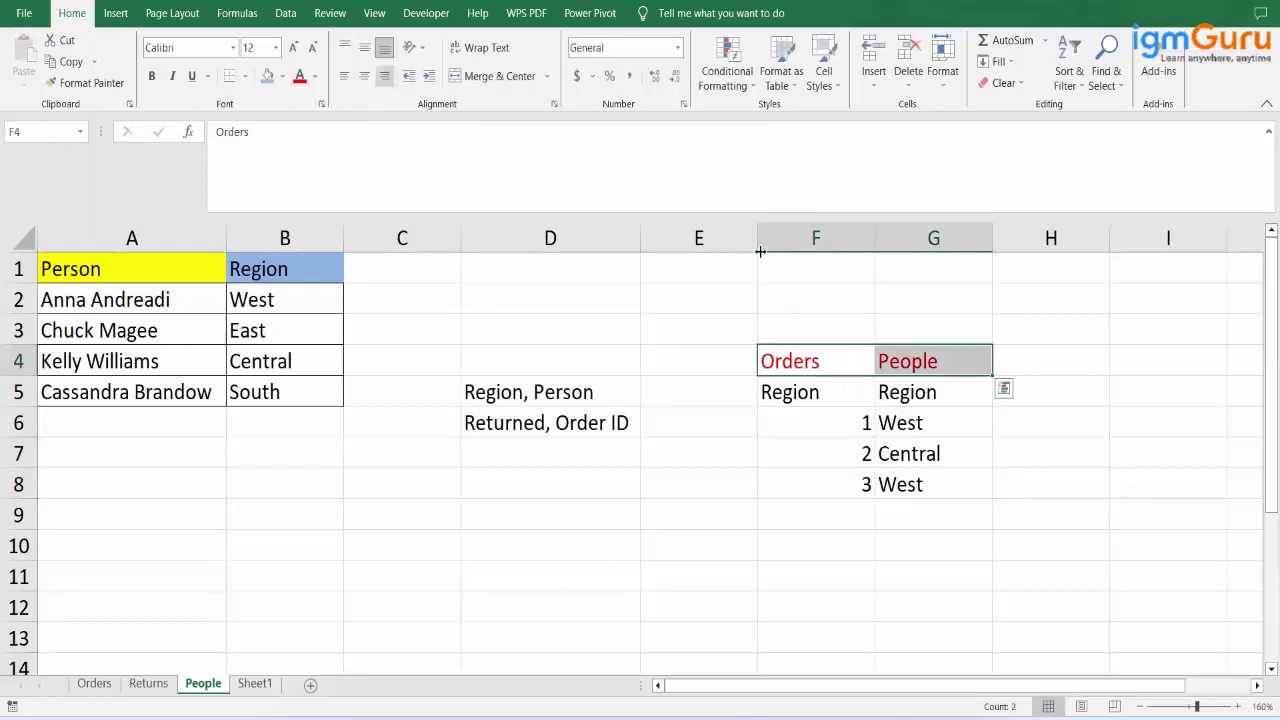
# - Examine the Orders and People headings together with the Region column names beneath them
pyautogui.click(808, 387)
pyautogui.click(813, 355)
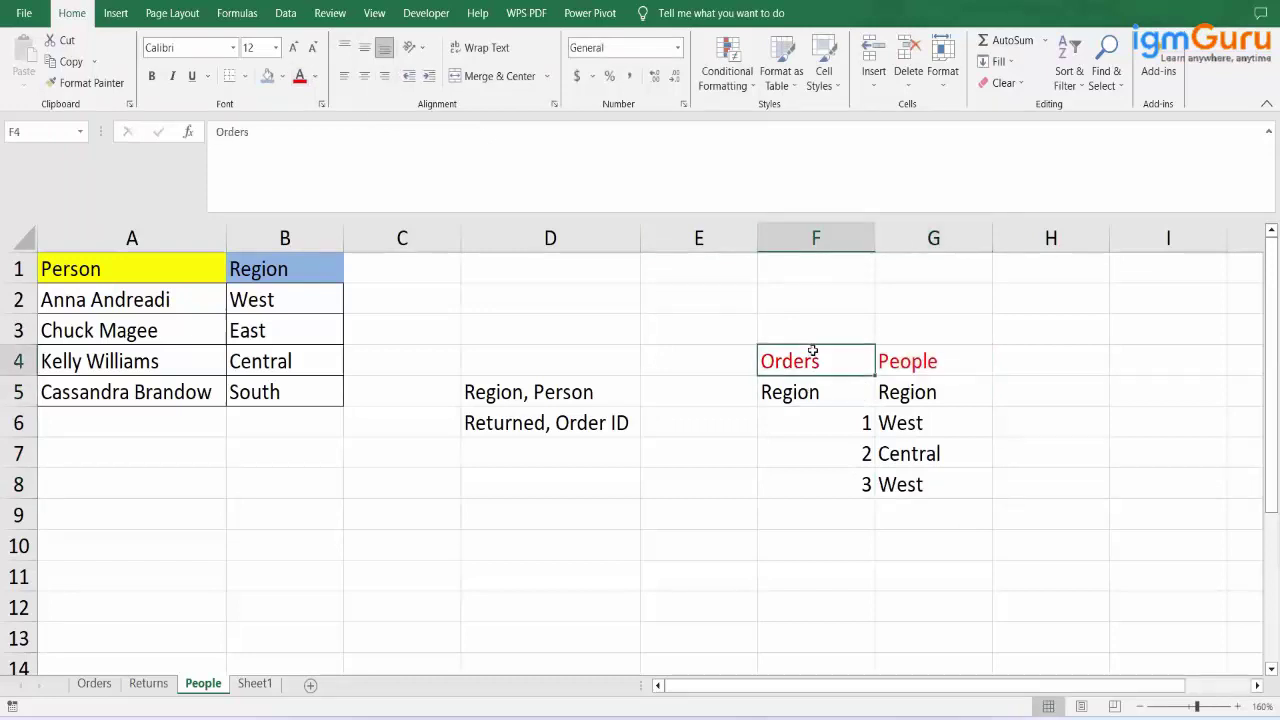
pyautogui.click(813, 388)
pyautogui.click(813, 366)
pyautogui.click(940, 389)
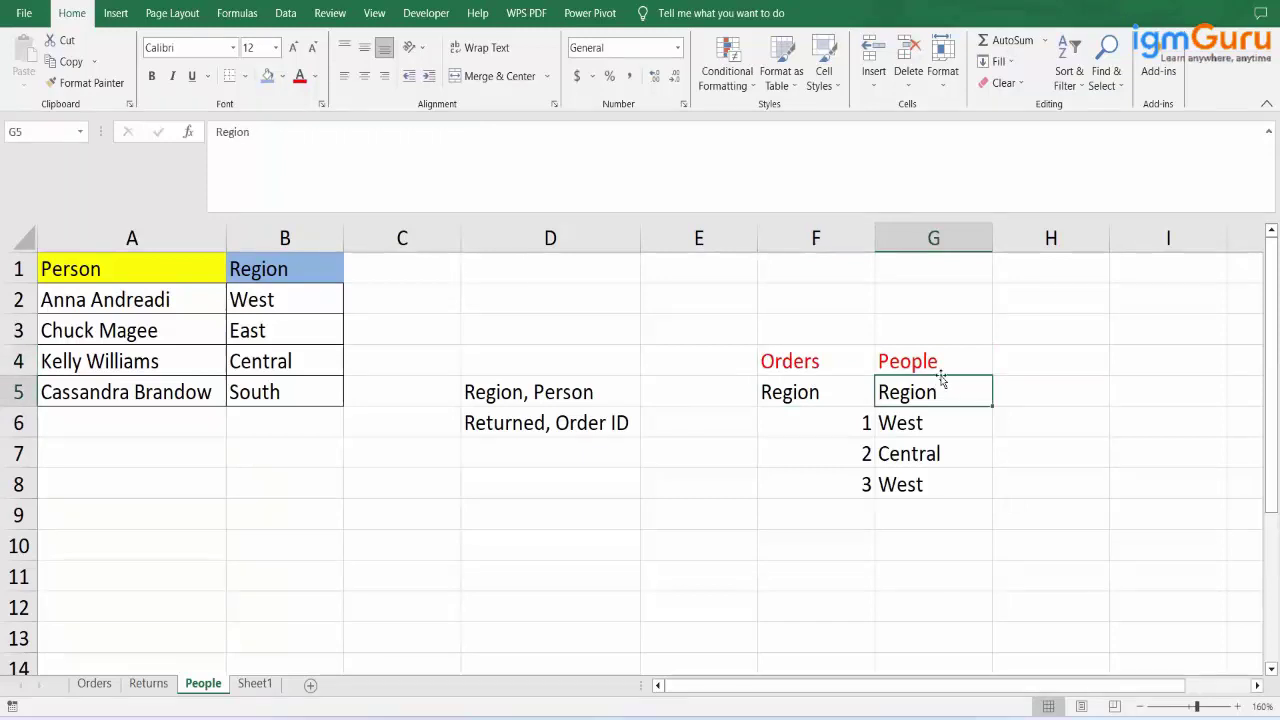
pyautogui.click(940, 361)
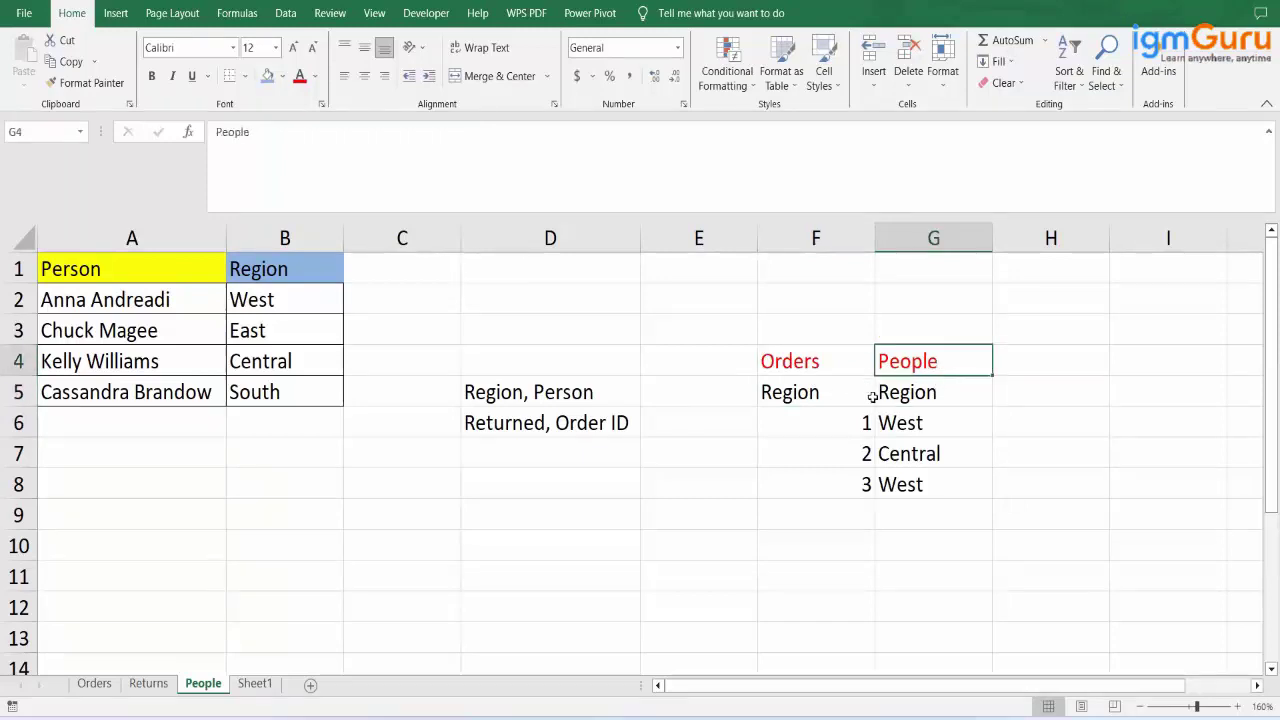
pyautogui.click(850, 396)
pyautogui.keyDown('shift'); pyautogui.click(928, 392); pyautogui.keyUp('shift')
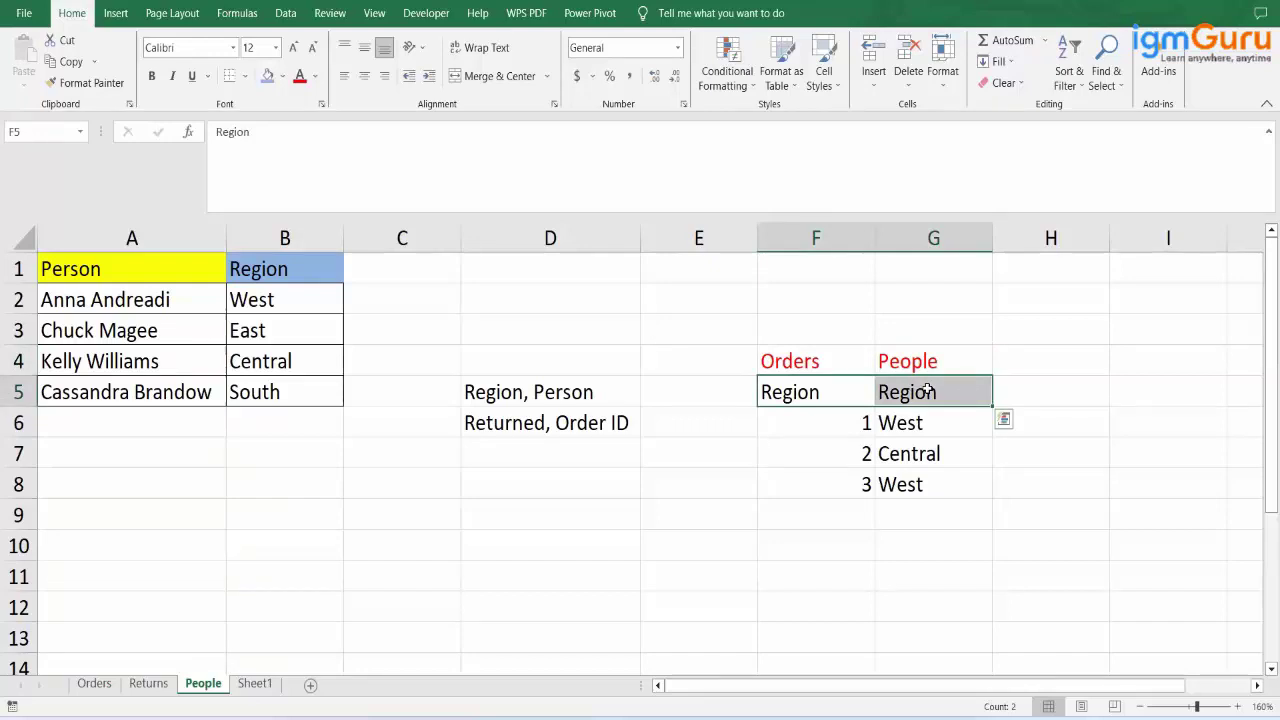
# - Add the note "( Datatype )" in cell H5 beside the Region column names
pyautogui.click(1022, 396)
pyautogui.write('(')
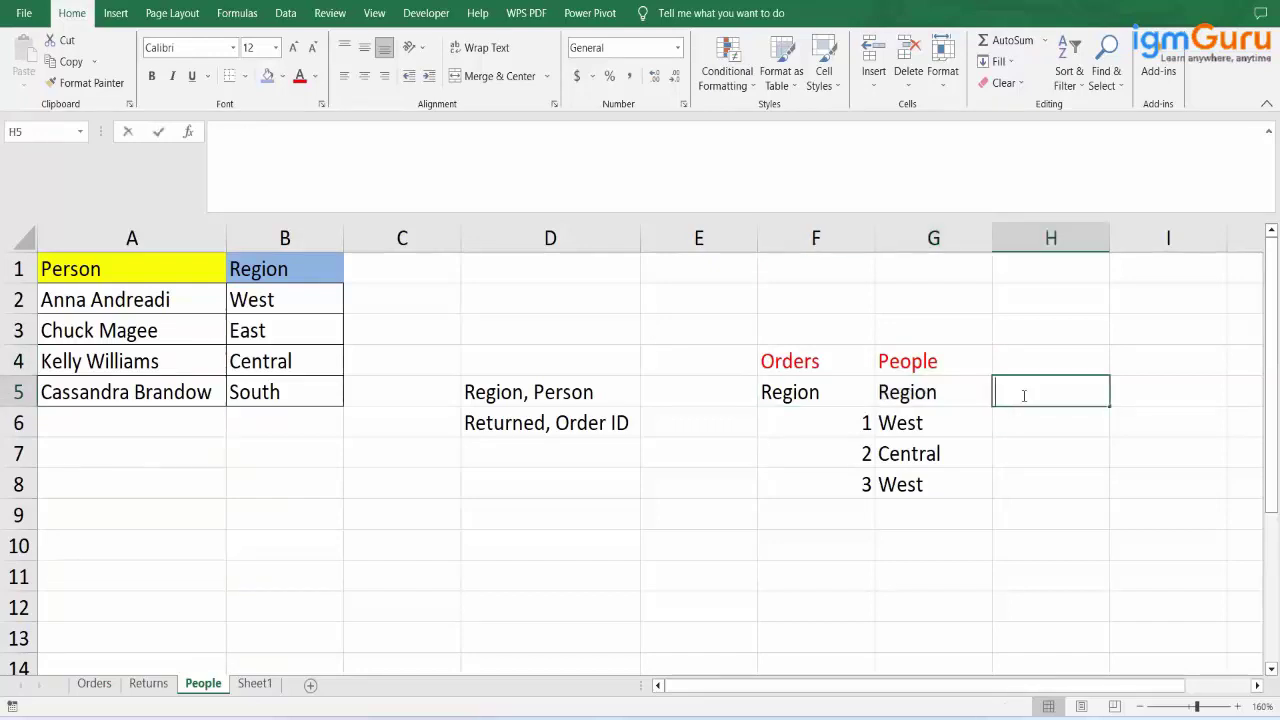
pyautogui.write(' Data')
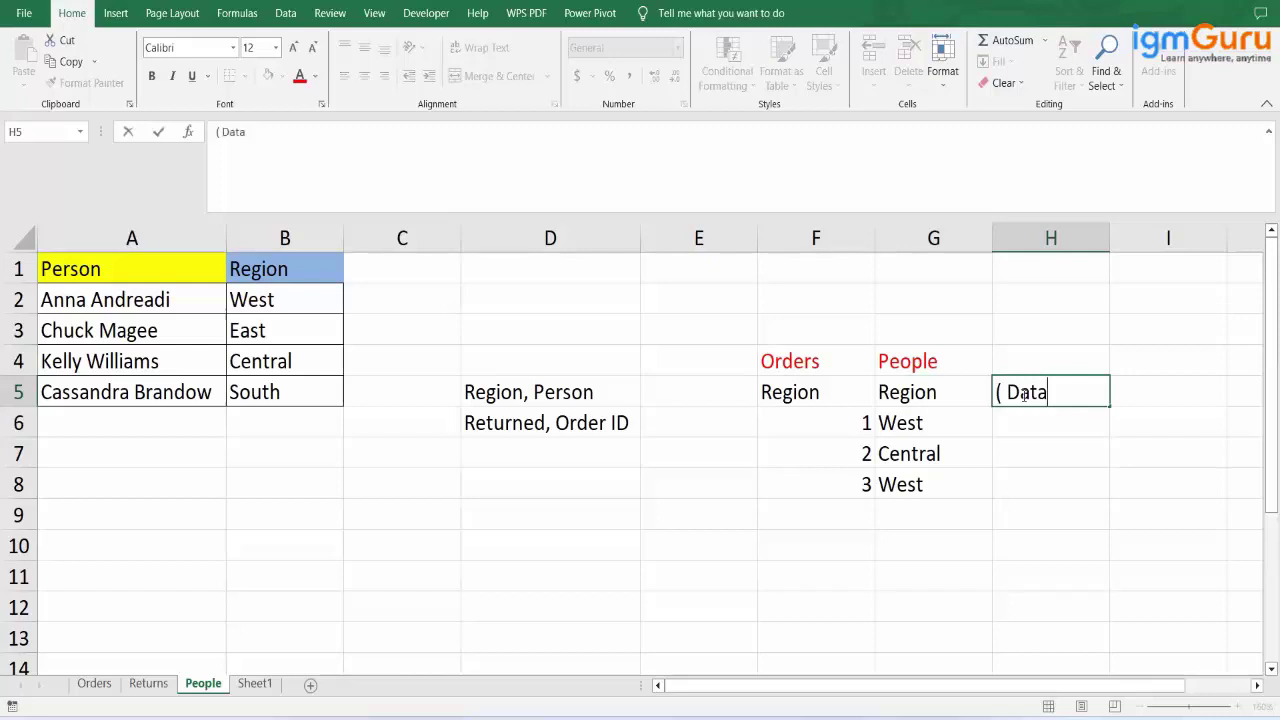
pyautogui.write('type )')
# - Rename the People column heading in G5 to RGN and compare it with the Orders heading and the sample values below
pyautogui.click(921, 392)
pyautogui.write('RGN')
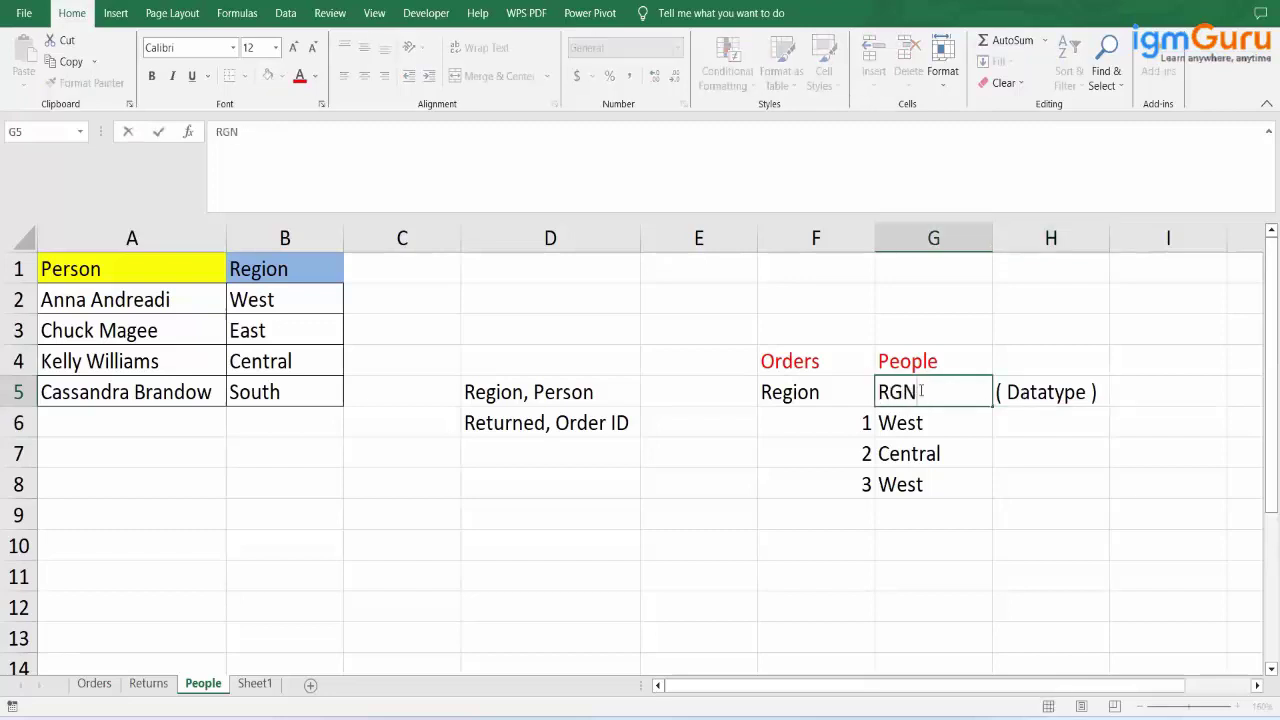
pyautogui.click(924, 364)
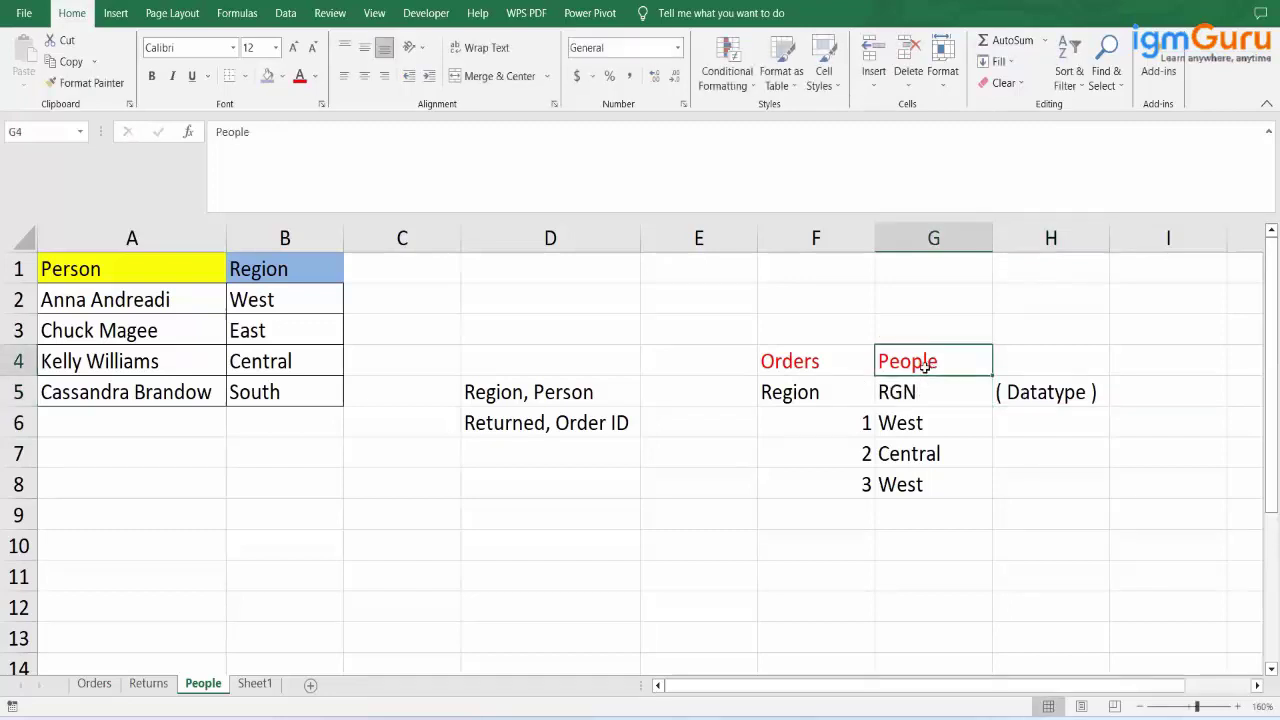
pyautogui.click(915, 393)
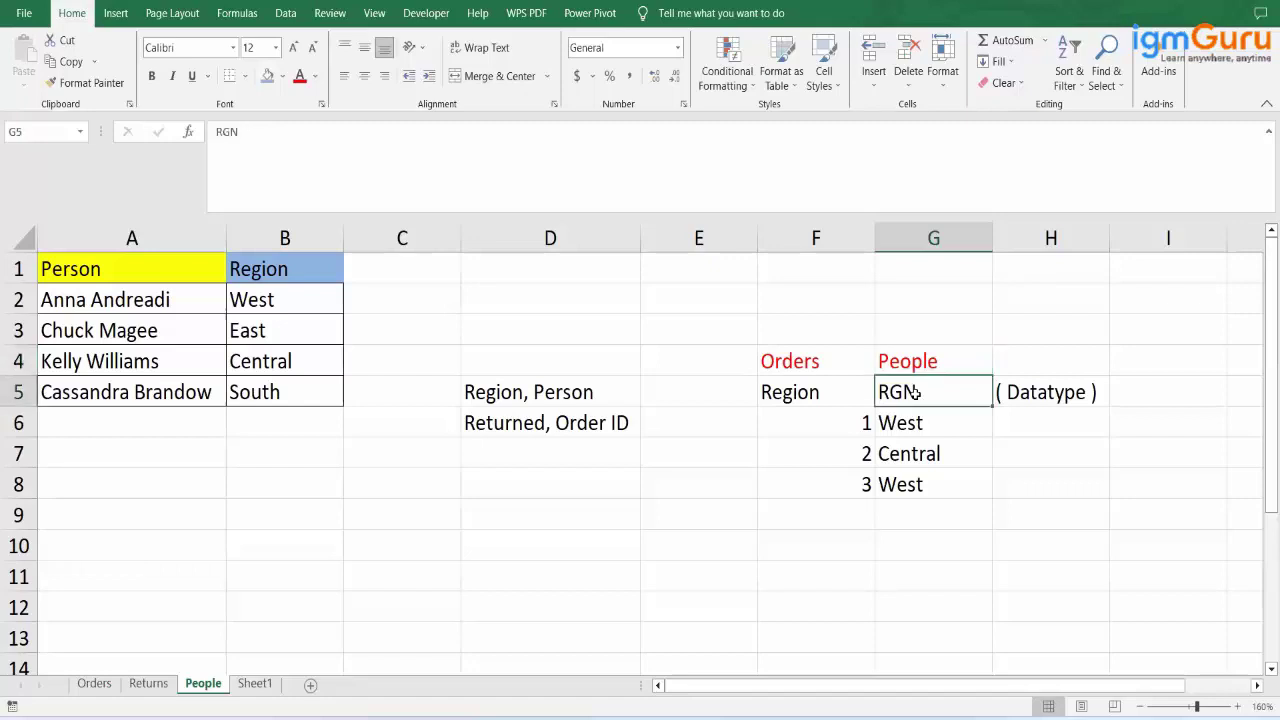
pyautogui.click(815, 364)
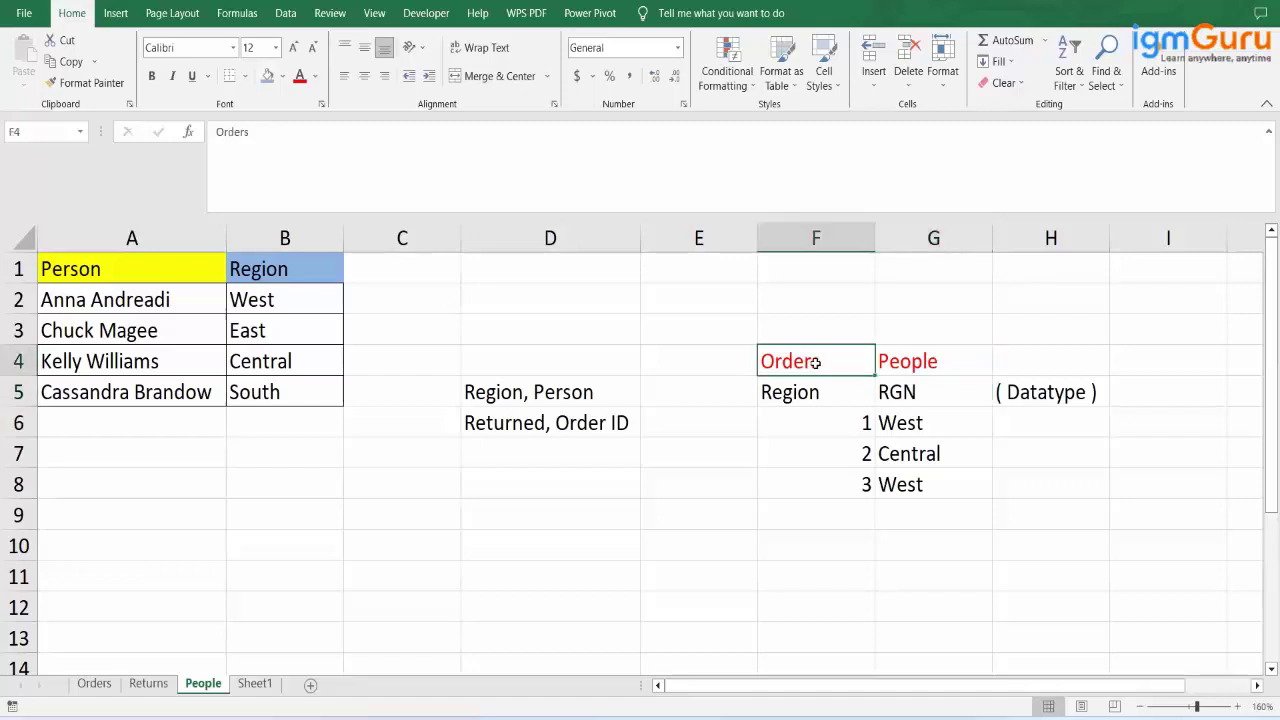
pyautogui.click(804, 392)
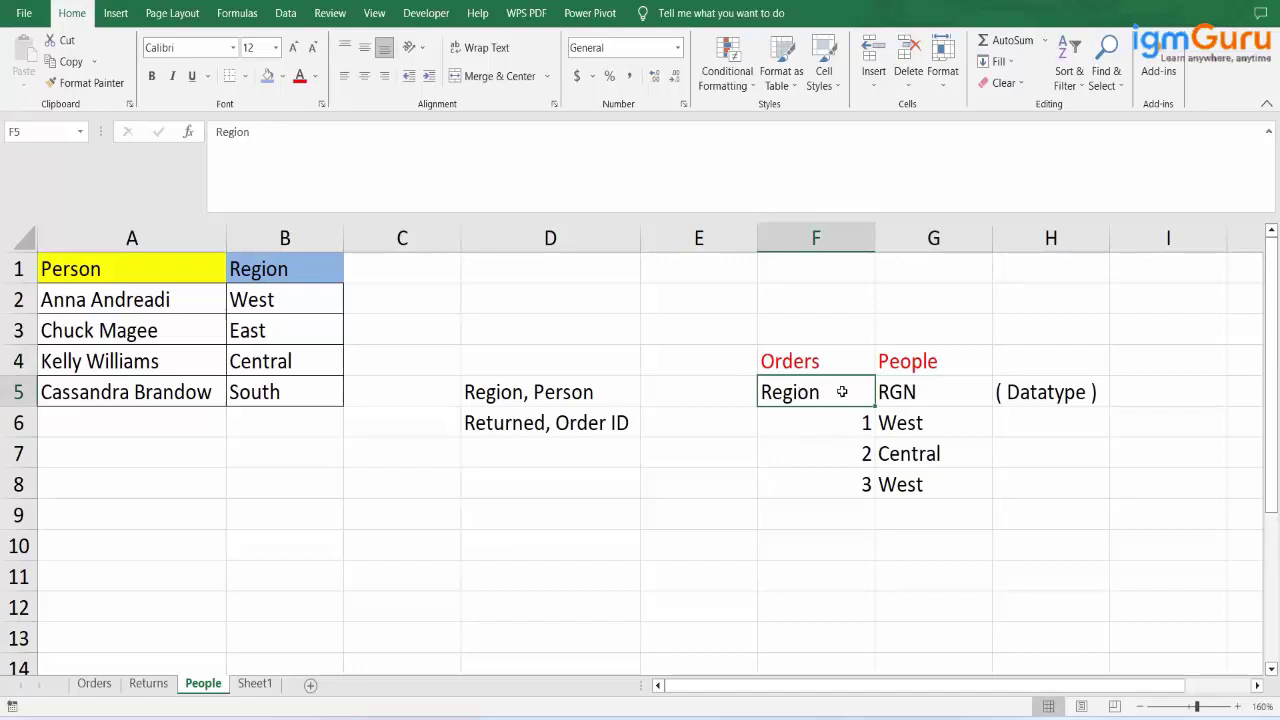
pyautogui.moveTo(910, 392); pyautogui.dragTo(850, 370)
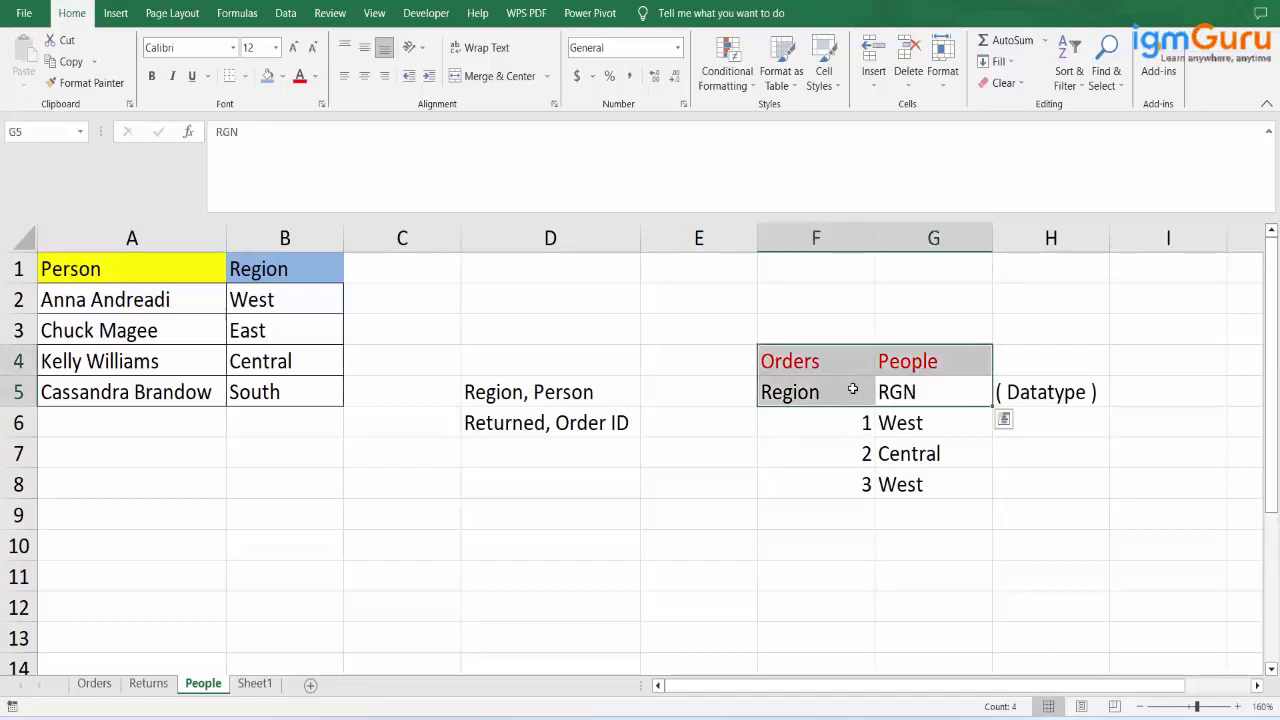
pyautogui.moveTo(857, 422); pyautogui.dragTo(895, 485)
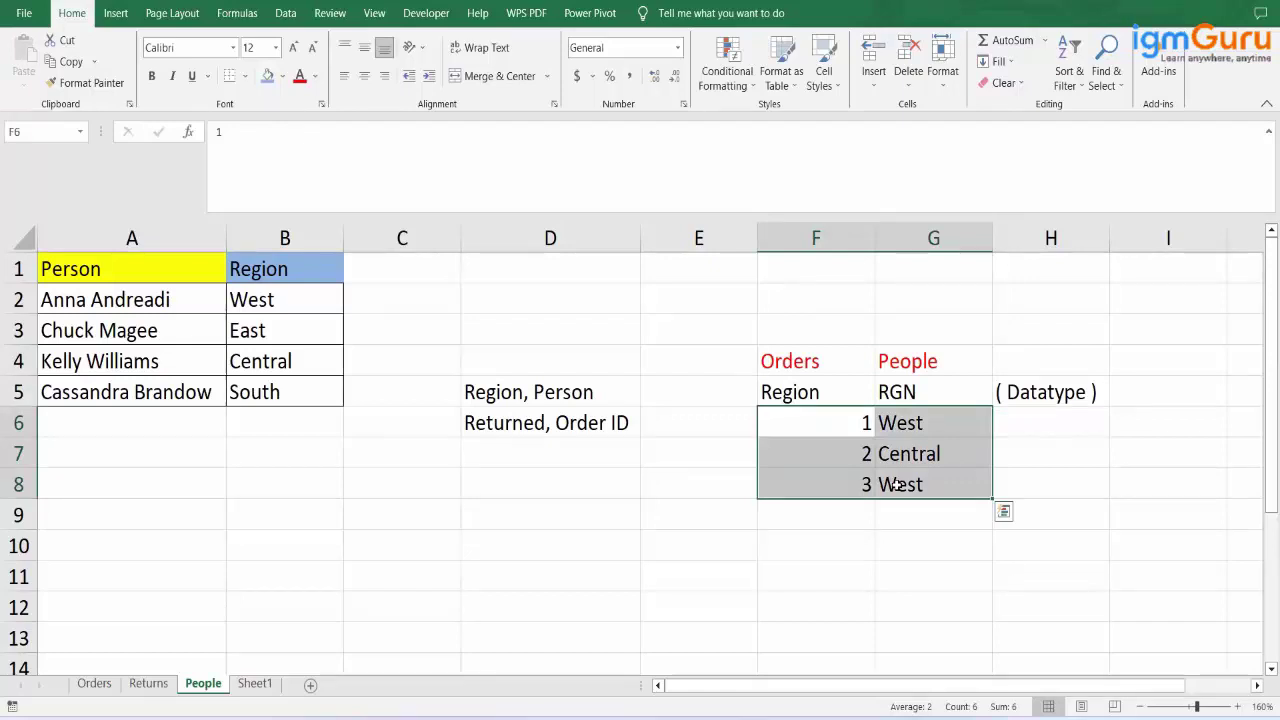
# - Change the People column heading in G5 back to Region and compare both headings with their sample values
pyautogui.moveTo(817, 423); pyautogui.dragTo(905, 397)
pyautogui.click(905, 397)
pyautogui.write('rE')
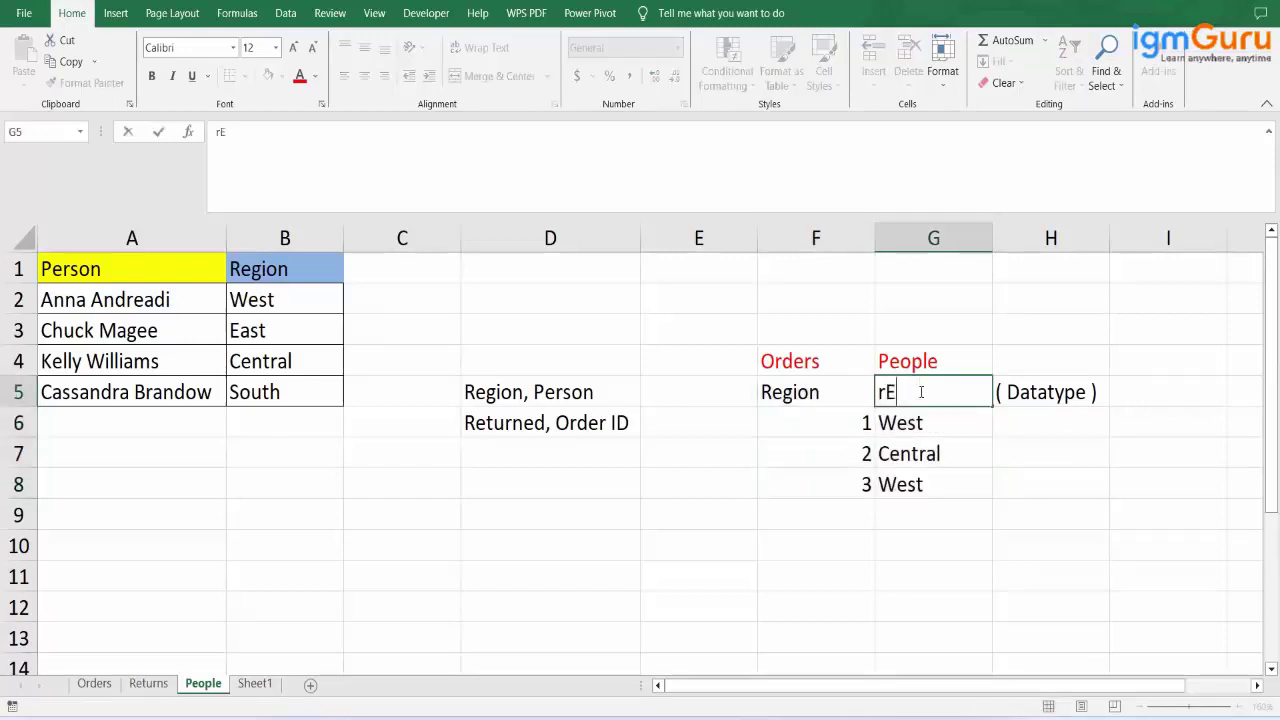
pyautogui.write('GION')
pyautogui.press('Return')
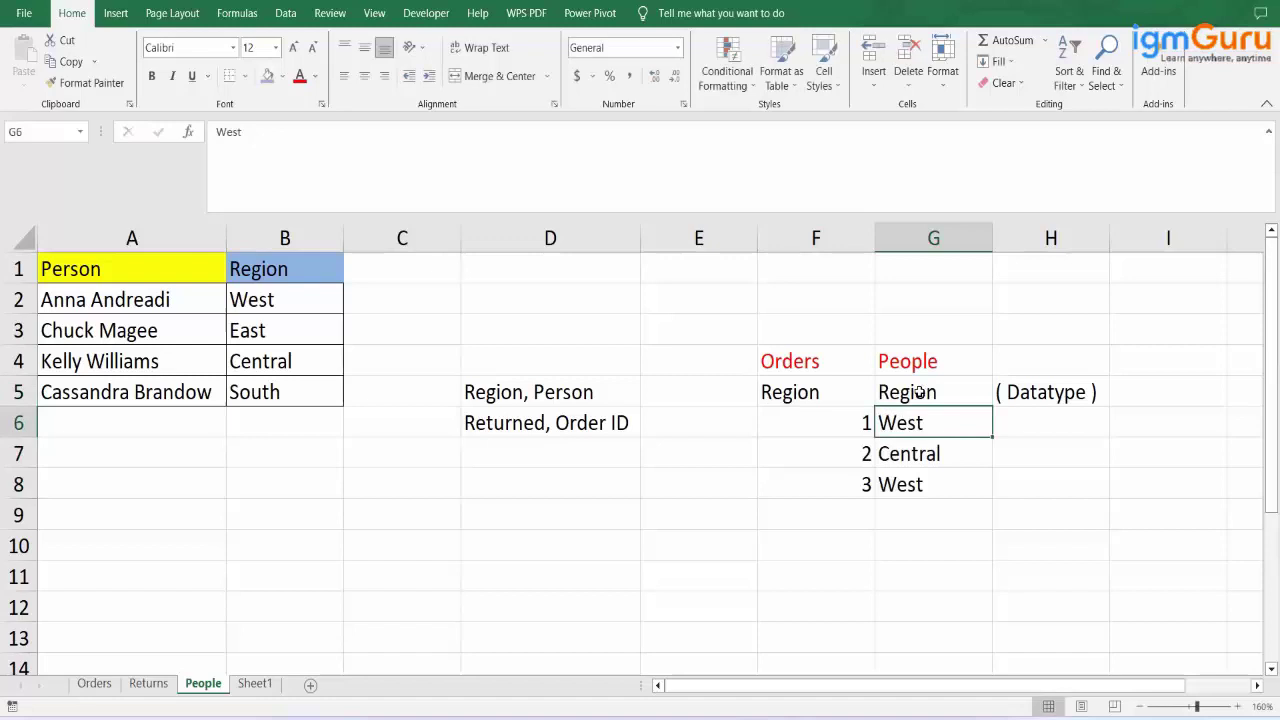
pyautogui.moveTo(845, 420); pyautogui.dragTo(902, 481)
pyautogui.moveTo(846, 390); pyautogui.dragTo(888, 392)
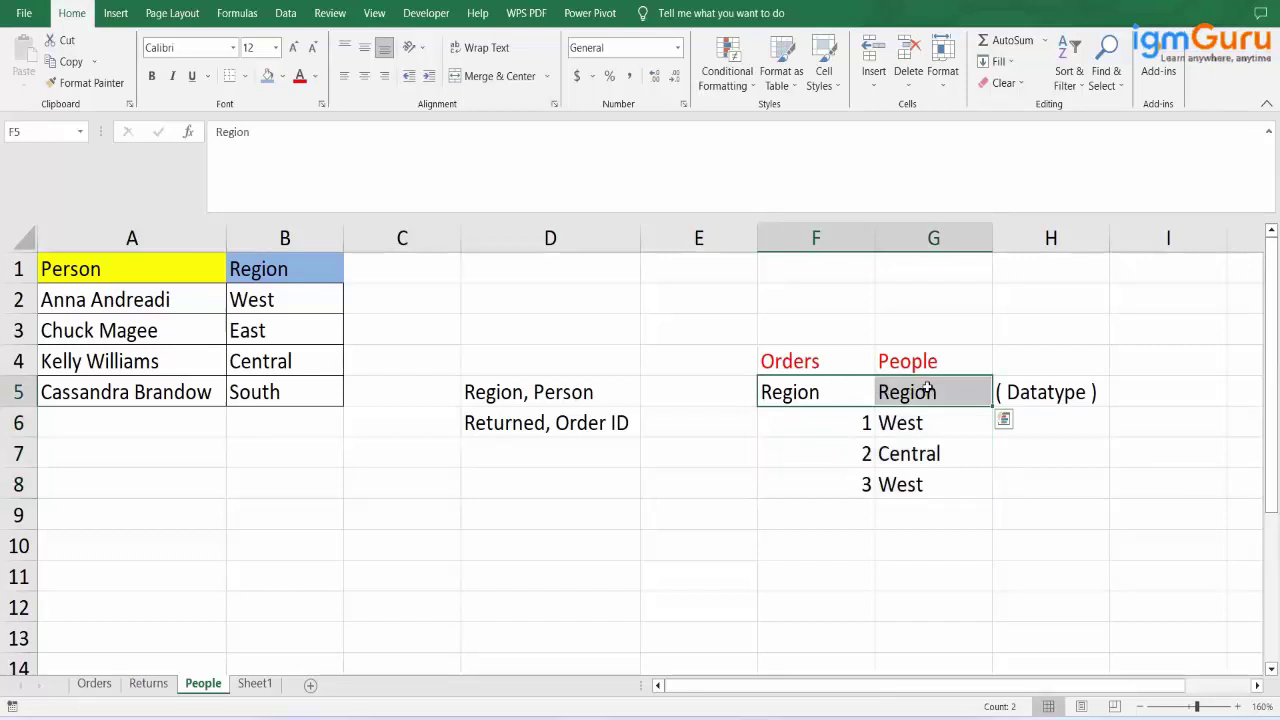
# - Replace the column heading under People in cell G5 with RGN
pyautogui.click(928, 390)
pyautogui.doubleClick(928, 390)
pyautogui.press('BackSpace')
pyautogui.press('BackSpace')
pyautogui.press('BackSpace')
pyautogui.press('BackSpace')
pyautogui.press('BackSpace')
pyautogui.press('BackSpace')
pyautogui.write('RGN')
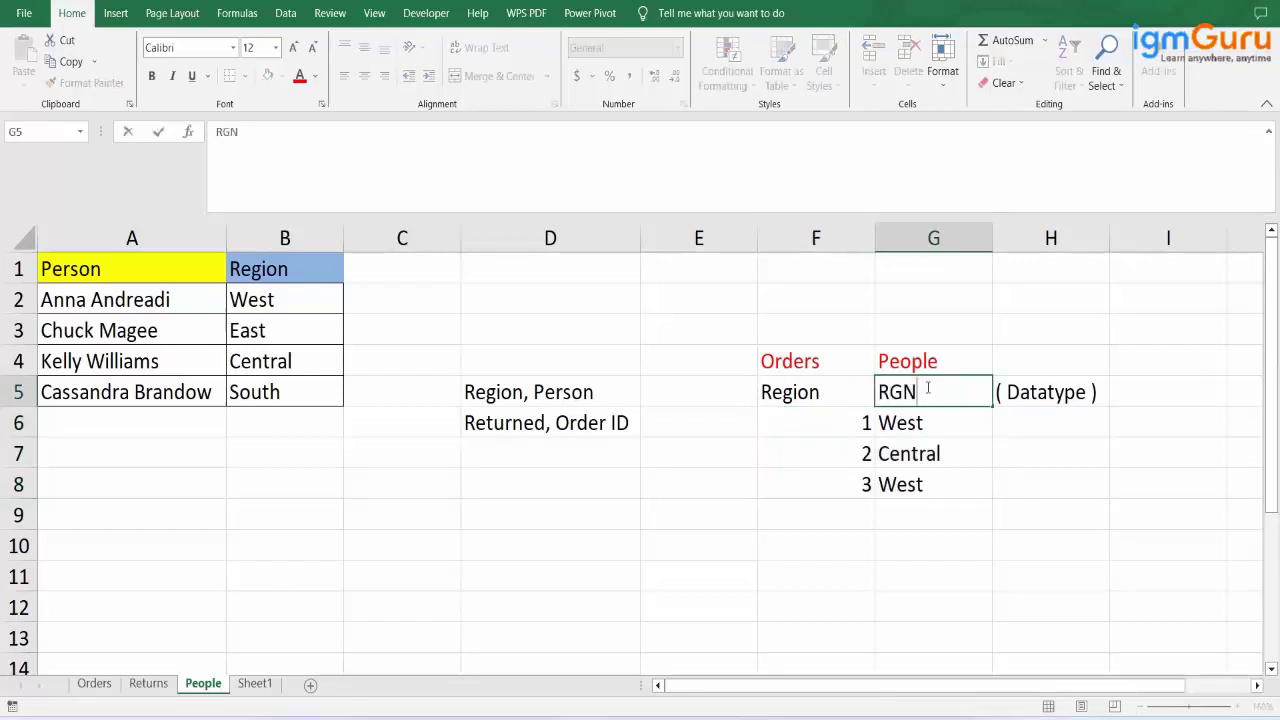
# - Replace the sample values under RGN in cells G6 to G8 with 1, 2 and 3
pyautogui.moveTo(814, 423); pyautogui.dragTo(905, 484)
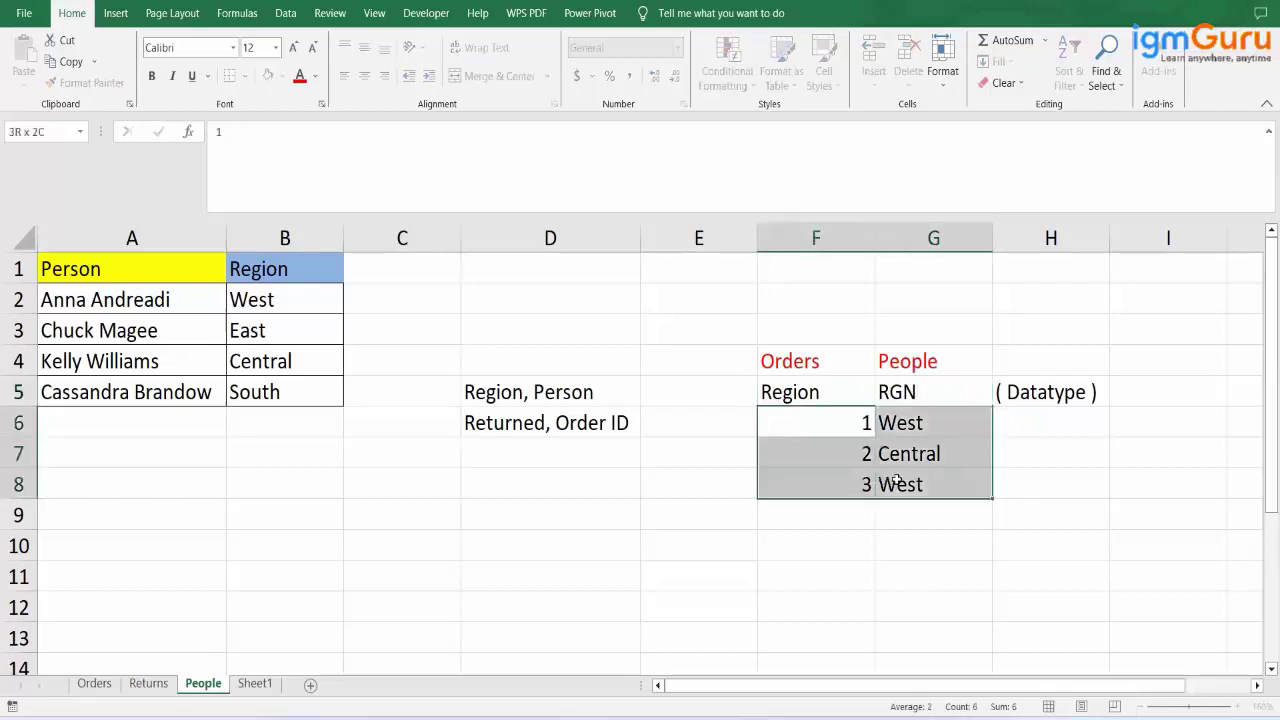
pyautogui.click(887, 423)
pyautogui.write('1')
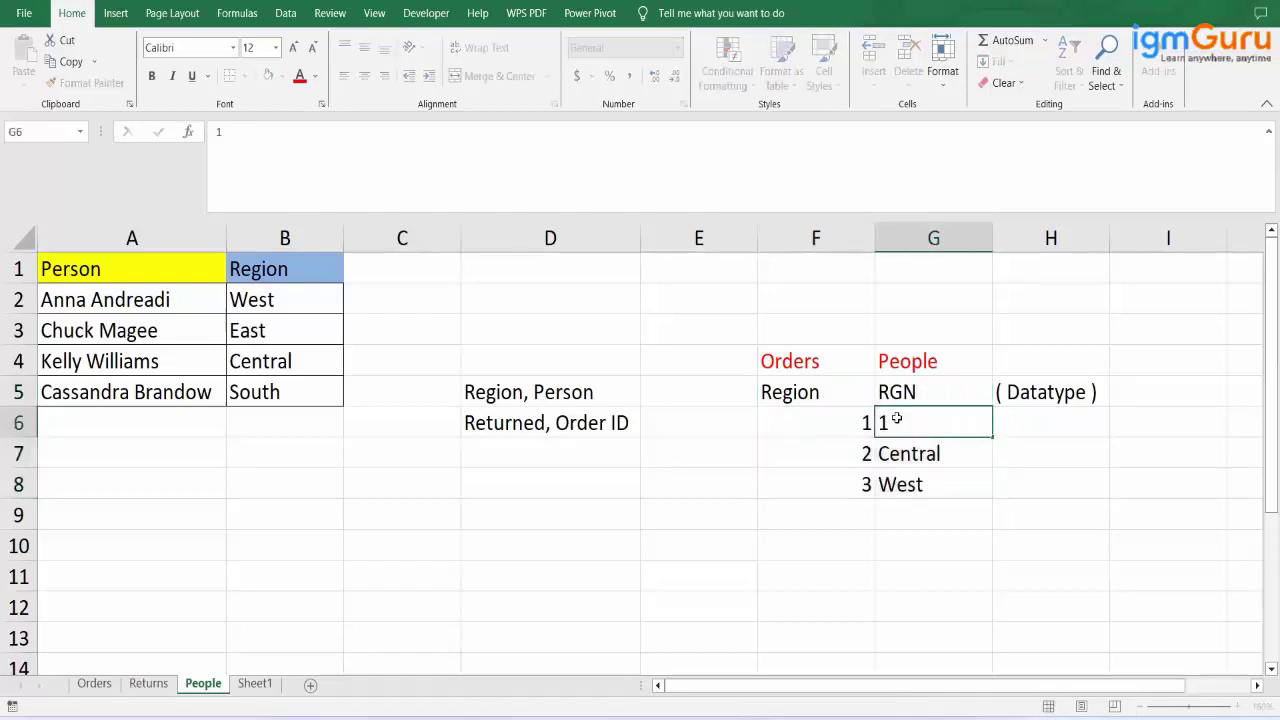
pyautogui.press('Return')
pyautogui.write('2')
pyautogui.press('Return')
pyautogui.write('3')
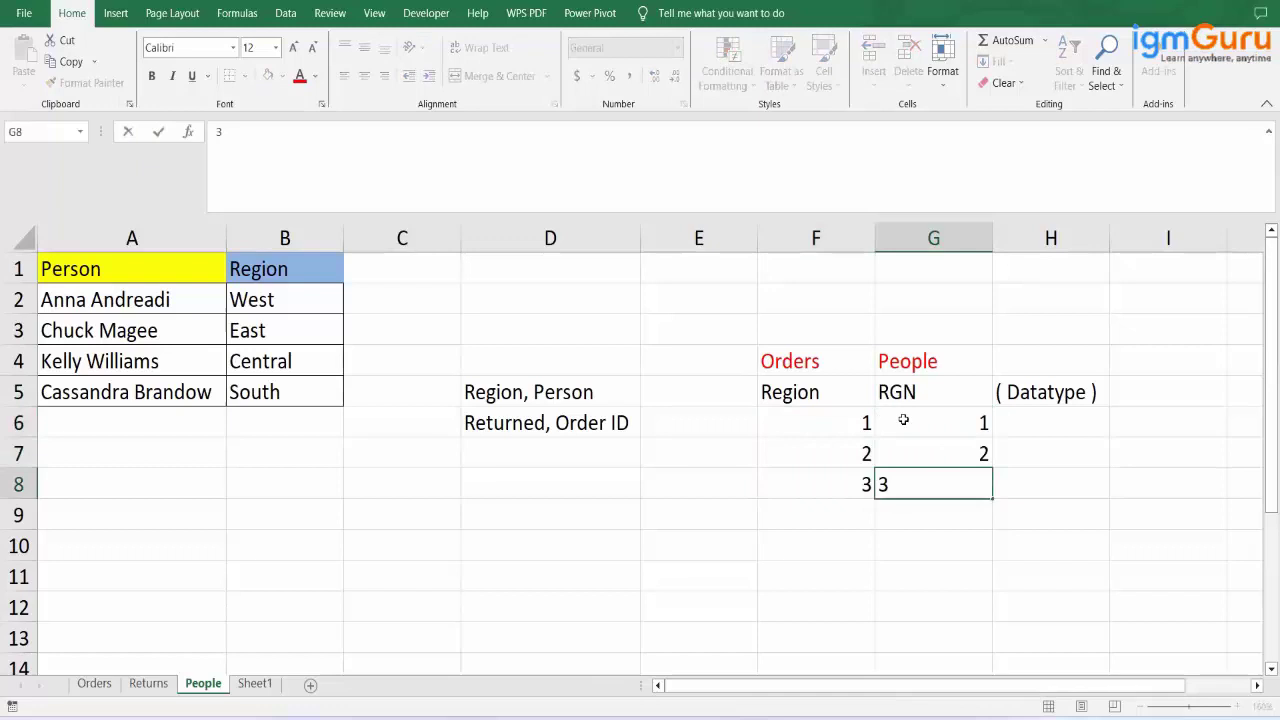
pyautogui.click(957, 531)
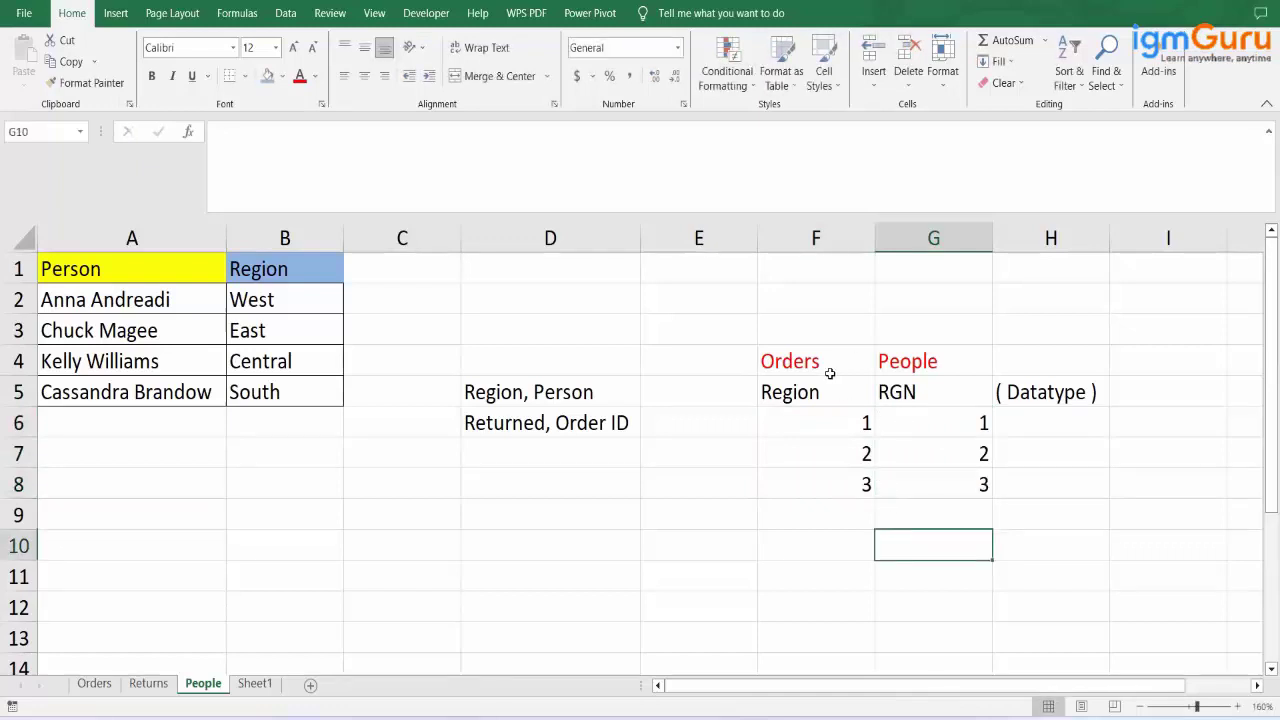
# - Compare the Region column of the People sheet with the Region heading and values on the Orders sheet
pyautogui.moveTo(828, 390); pyautogui.dragTo(896, 394)
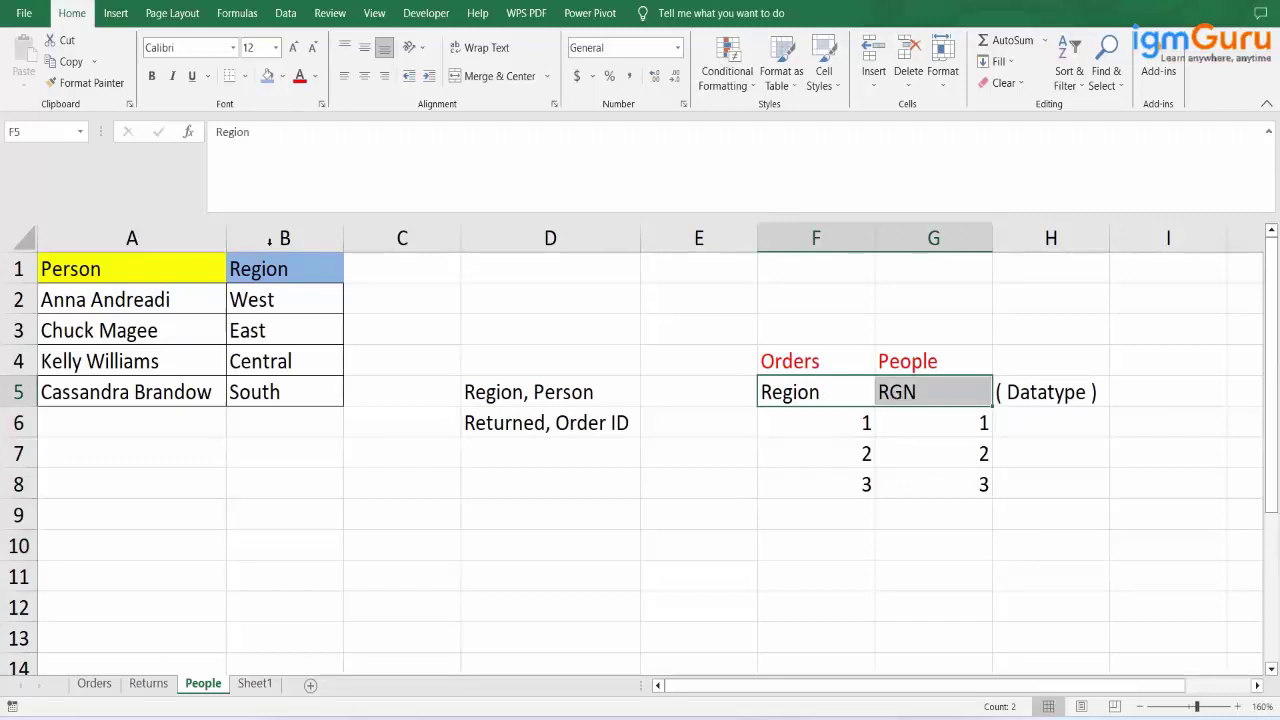
pyautogui.click(258, 298)
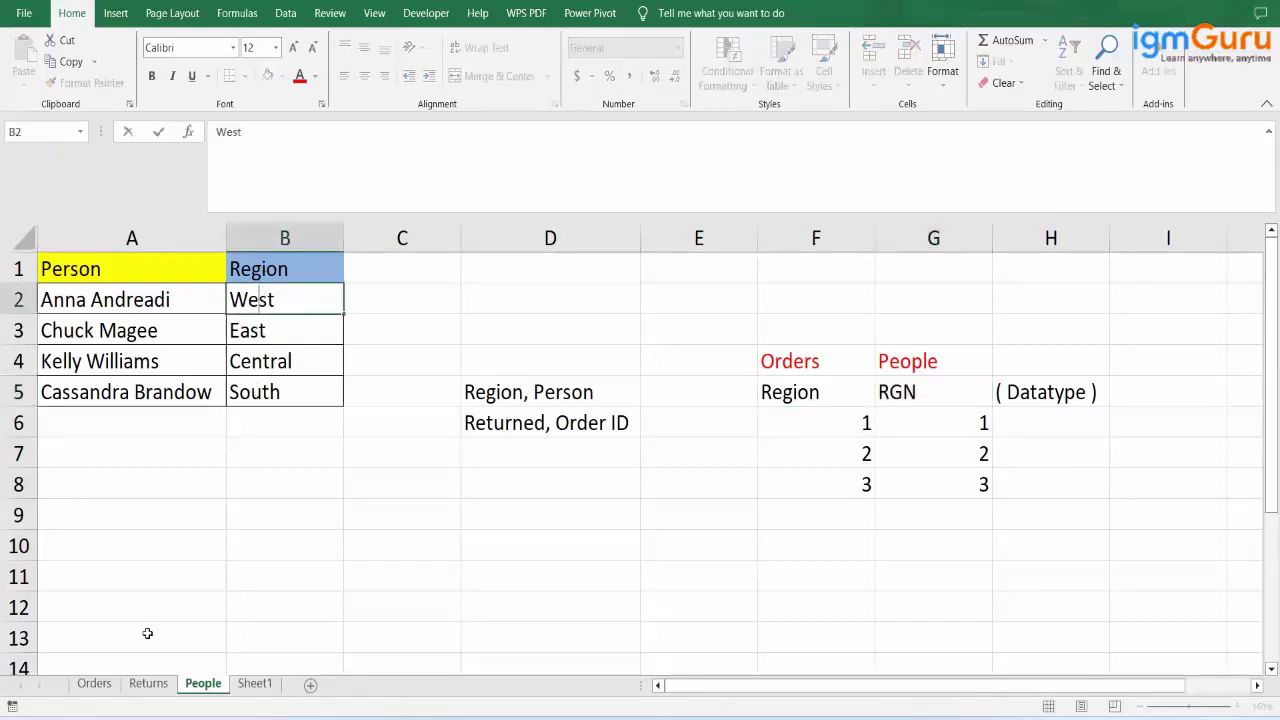
pyautogui.press('Escape')
pyautogui.hotkey('ctrl', 'pageup')
pyautogui.hotkey('ctrl', 'pageup')
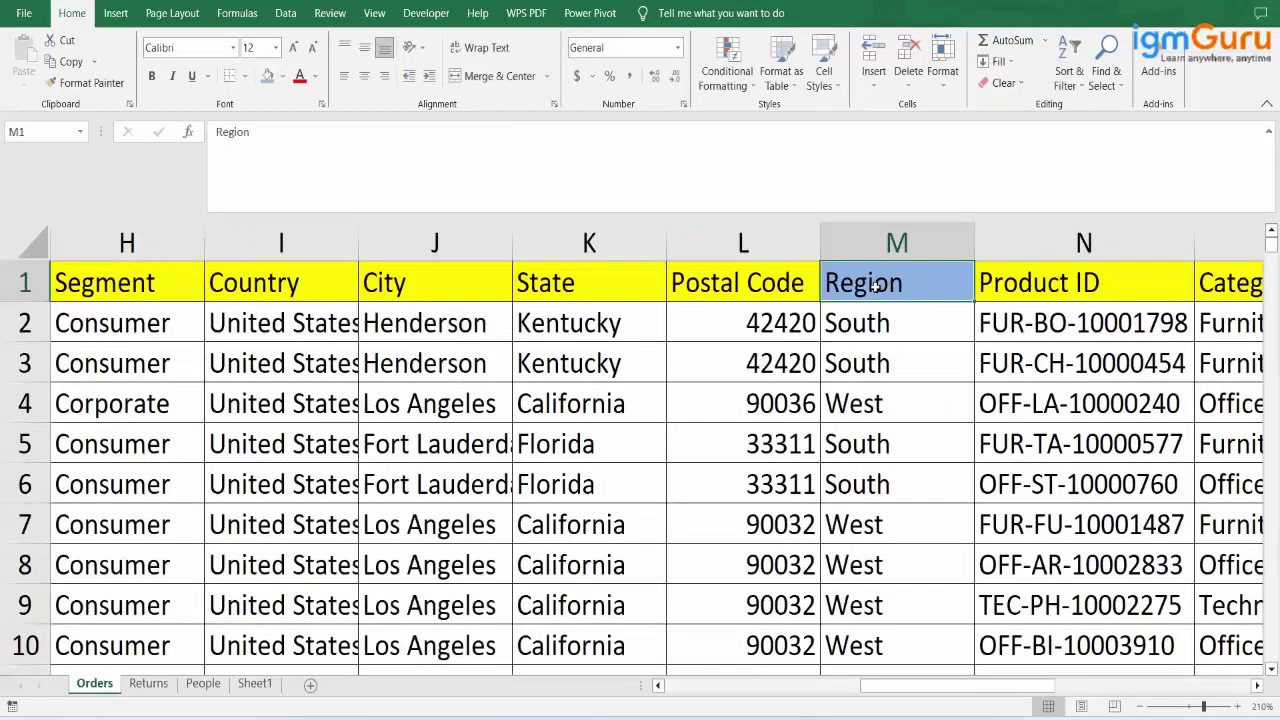
pyautogui.moveTo(880, 318); pyautogui.dragTo(860, 487)
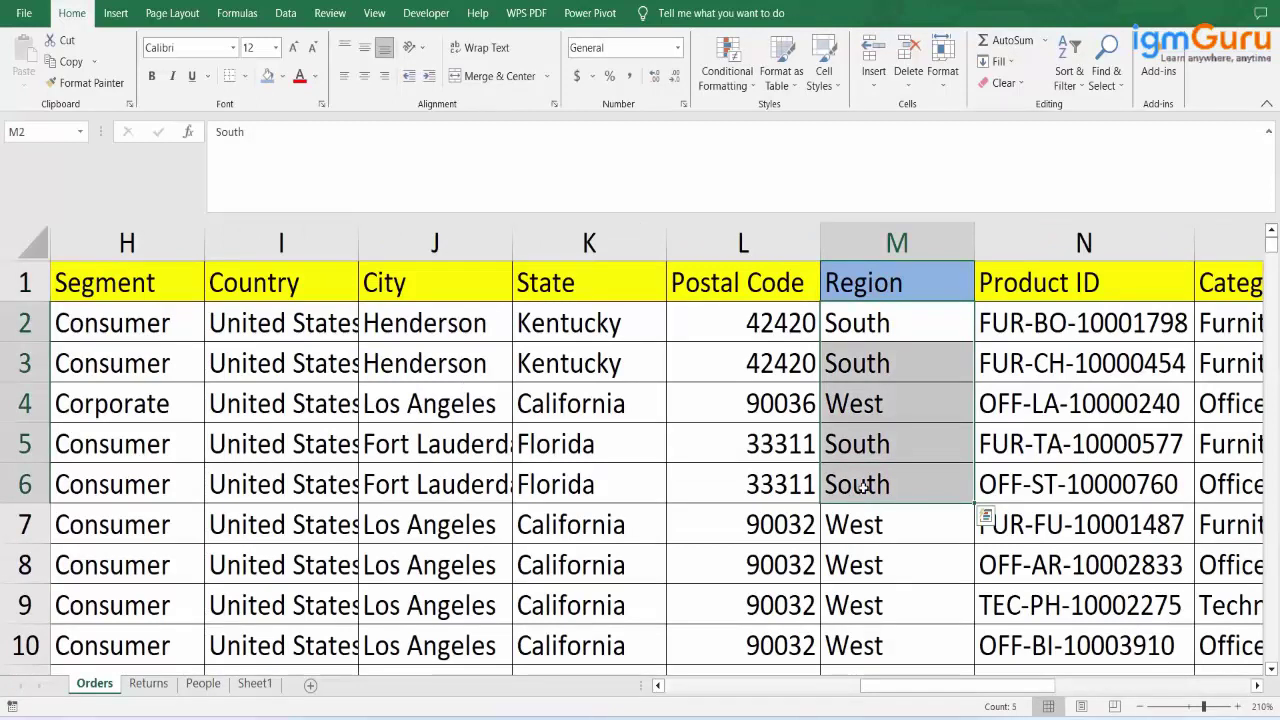
pyautogui.click(923, 285)
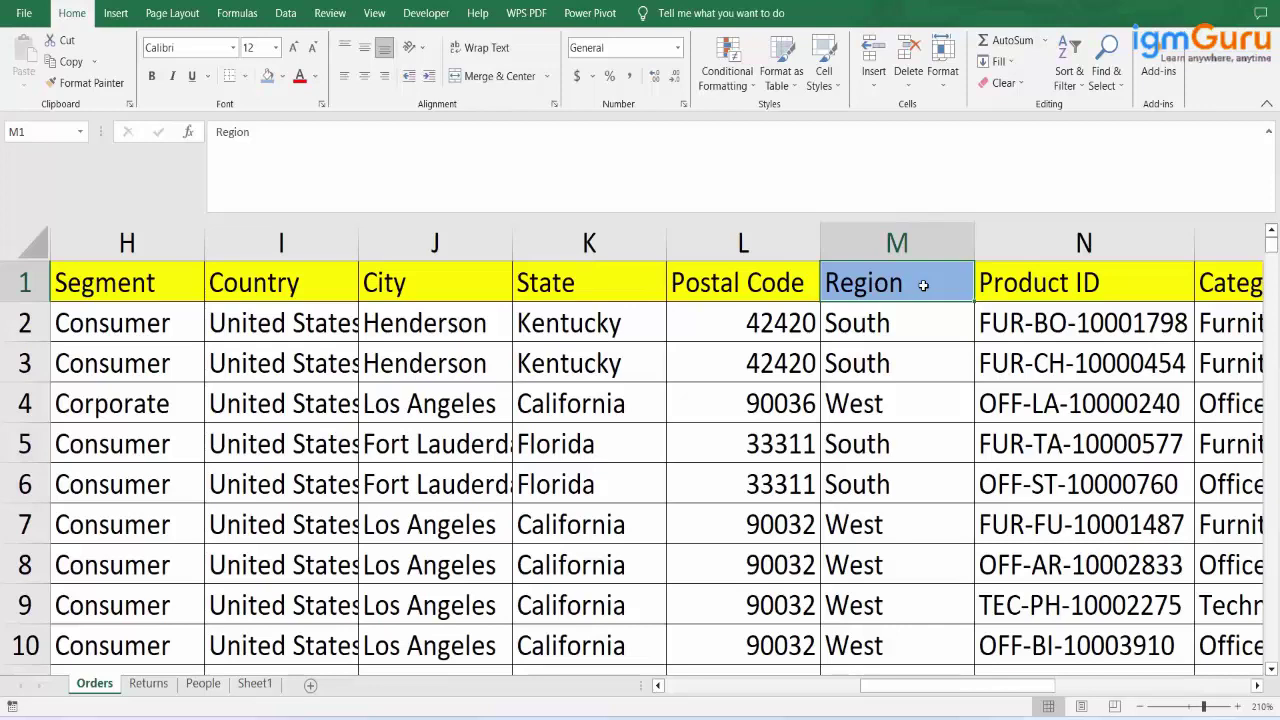
pyautogui.doubleClick(1068, 286)
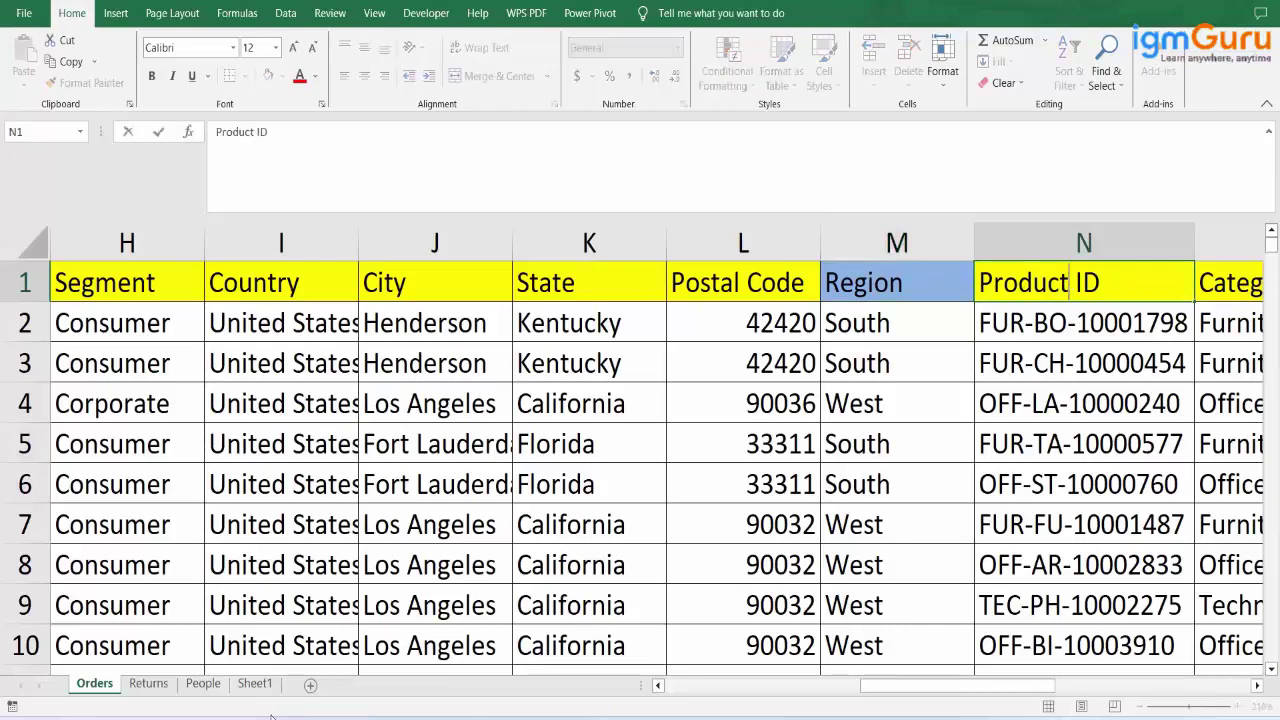
pyautogui.click(203, 684)
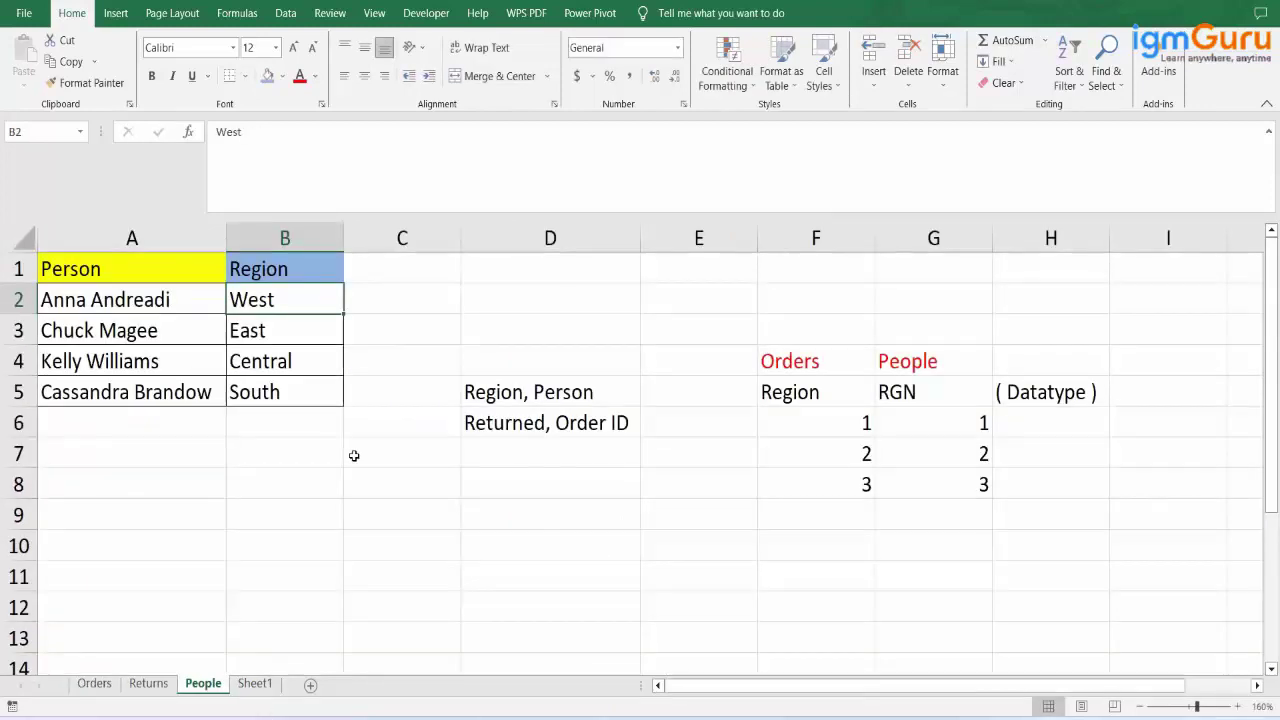
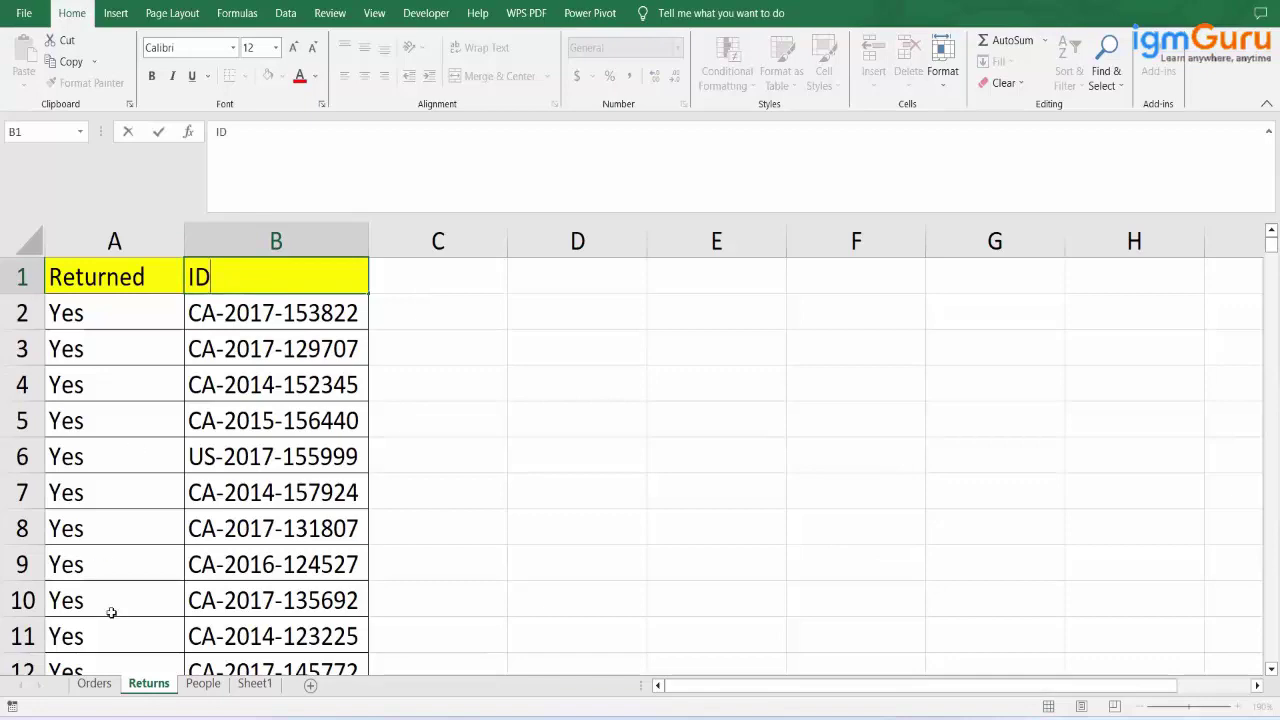
# - Locate the Order ID column on the Orders sheet as the match for the Returns ID column
pyautogui.click(97, 688)
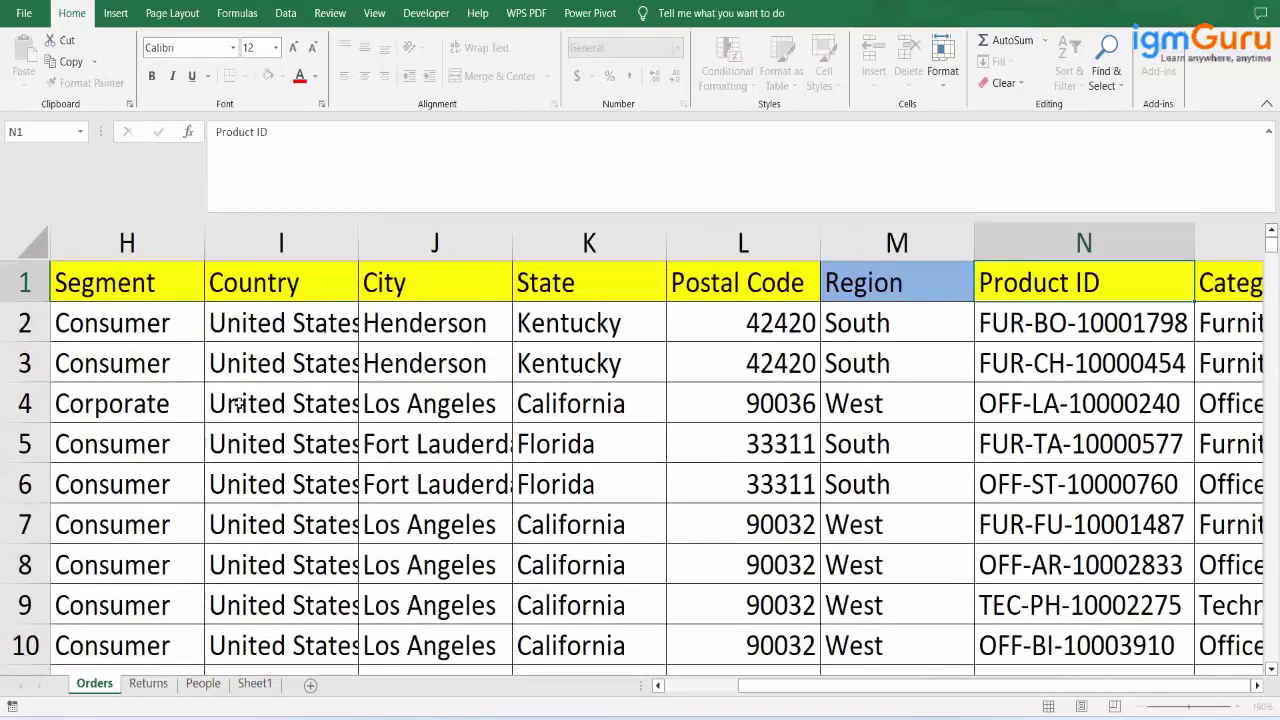
pyautogui.click(288, 285)
pyautogui.press('Left')
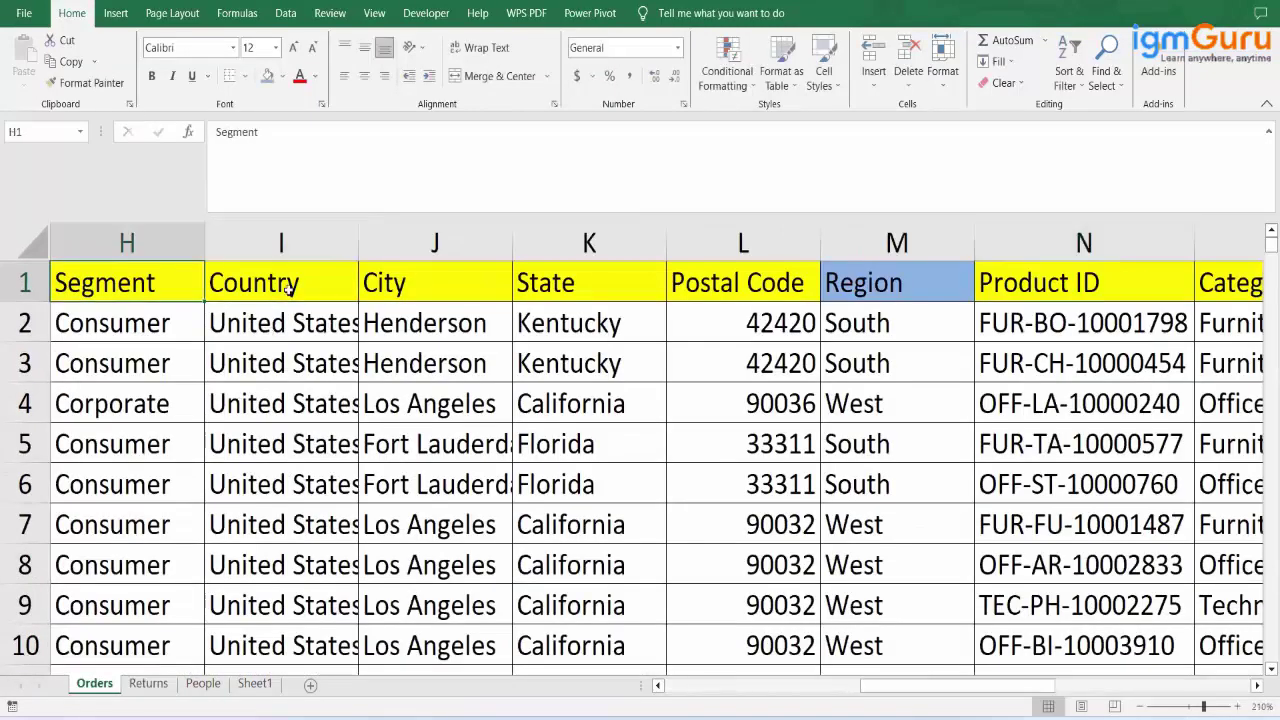
pyautogui.press('Left')
pyautogui.press('Left')
pyautogui.press('Left')
pyautogui.press('Left')
pyautogui.press('Left')
pyautogui.press('Left')
pyautogui.press('Left')
pyautogui.click(261, 284)
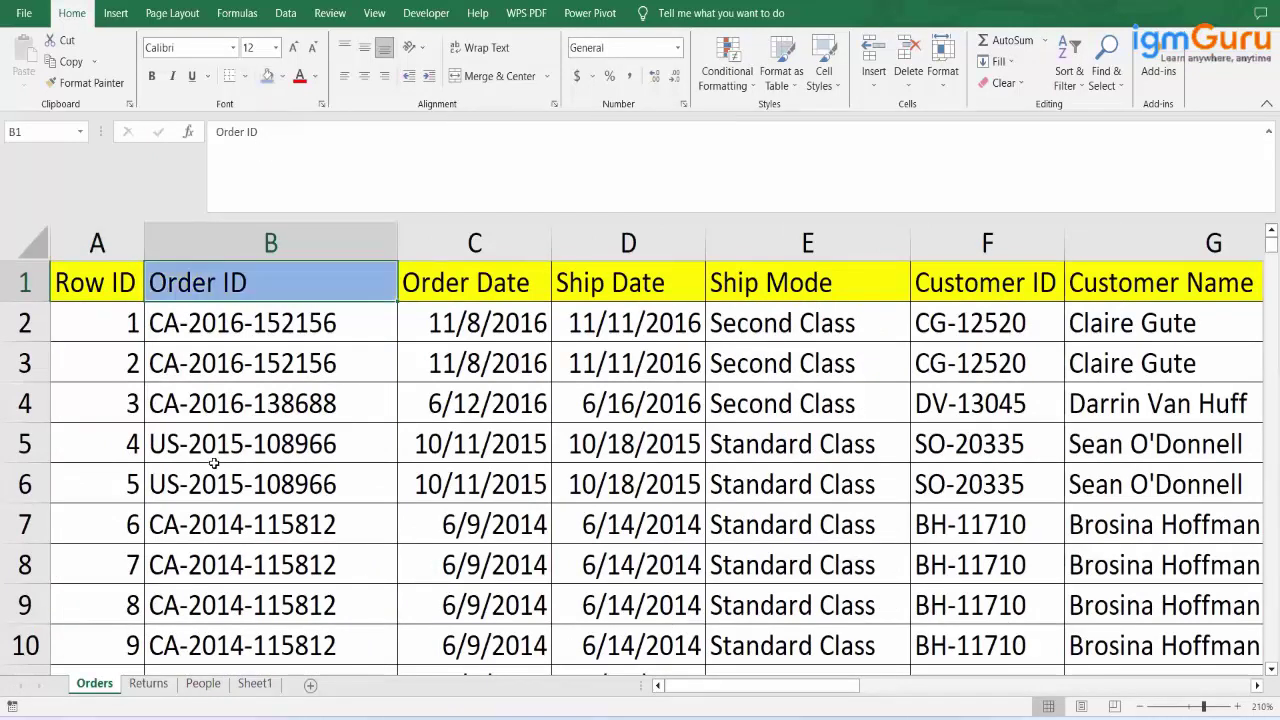
# - Fill the ID heading in cell B1 of the Returns sheet with blue
pyautogui.click(149, 684)
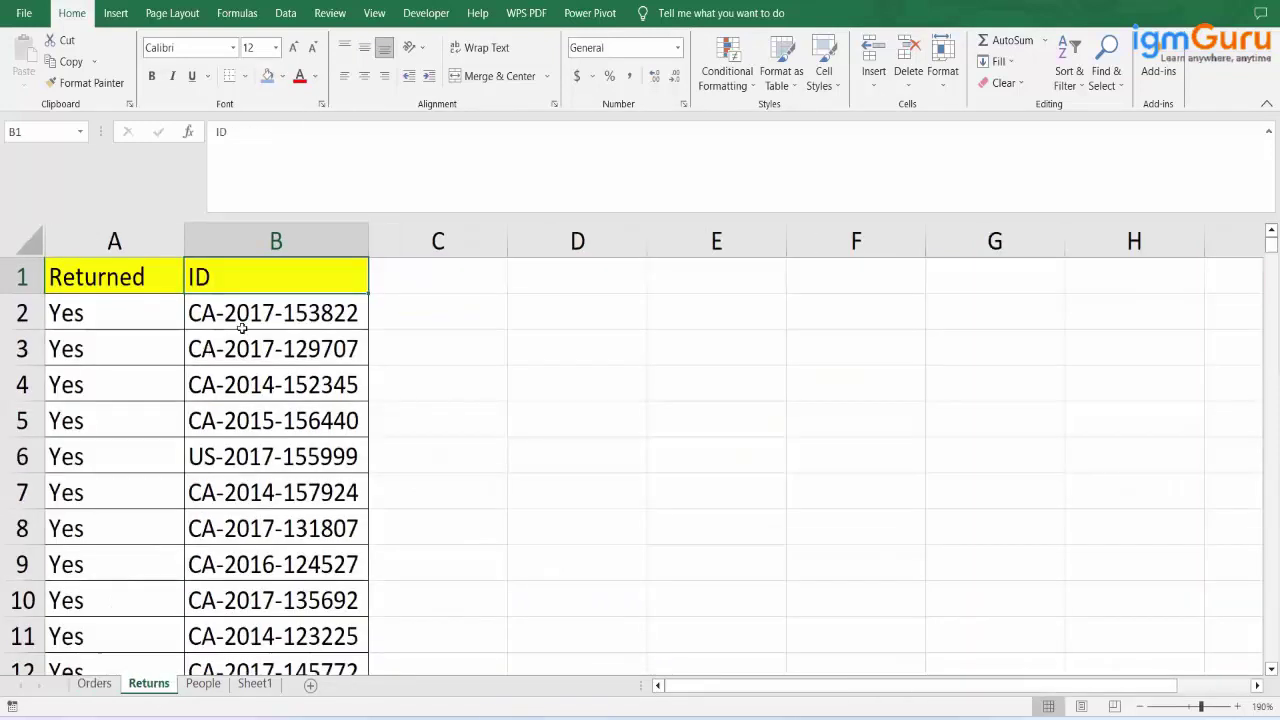
pyautogui.click(270, 245)
# - Compare the Order ID column on Orders with the ID values on Returns, inspecting the parts of the first ID in B2
pyautogui.click(94, 684)
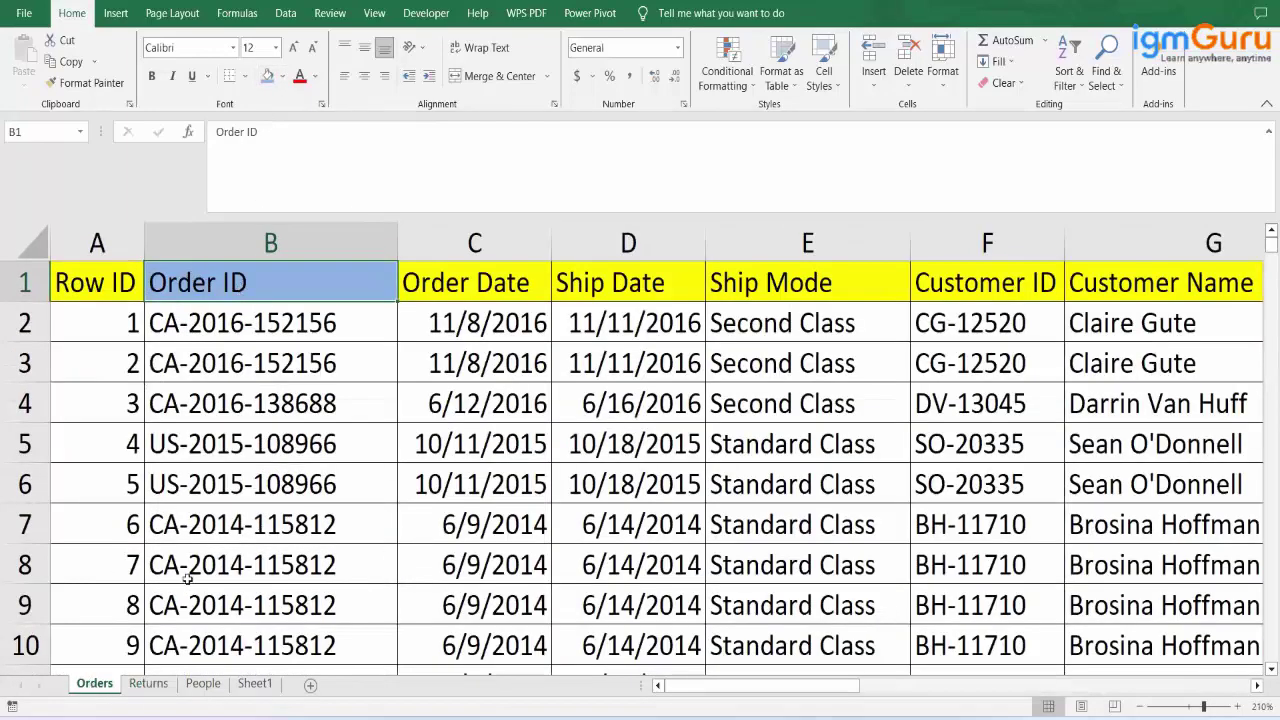
pyautogui.click(148, 684)
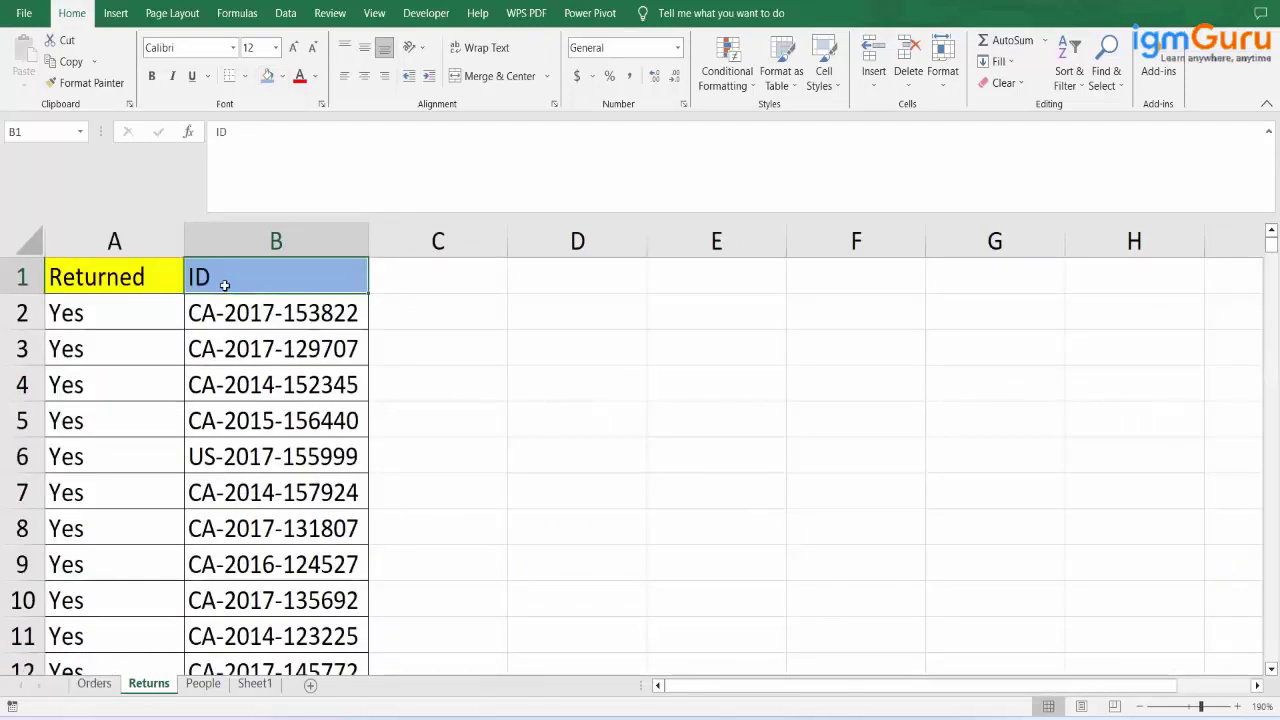
pyautogui.moveTo(226, 305); pyautogui.dragTo(225, 477)
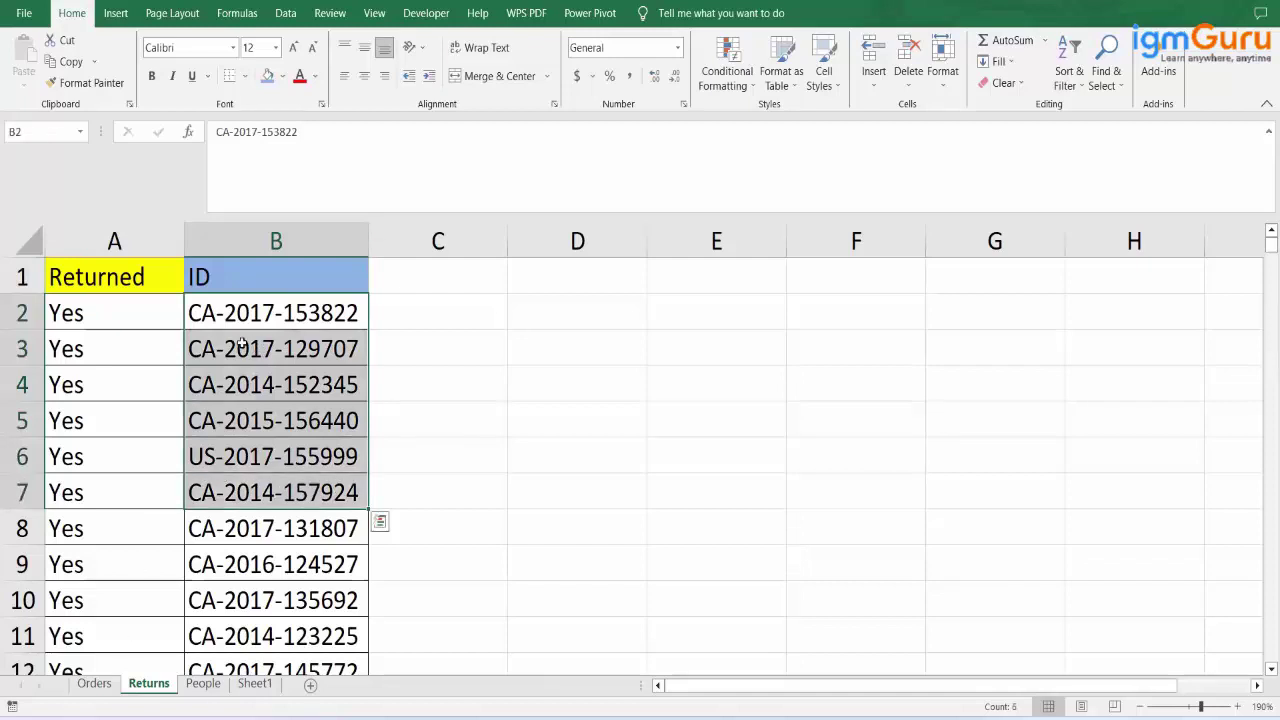
pyautogui.doubleClick(203, 316)
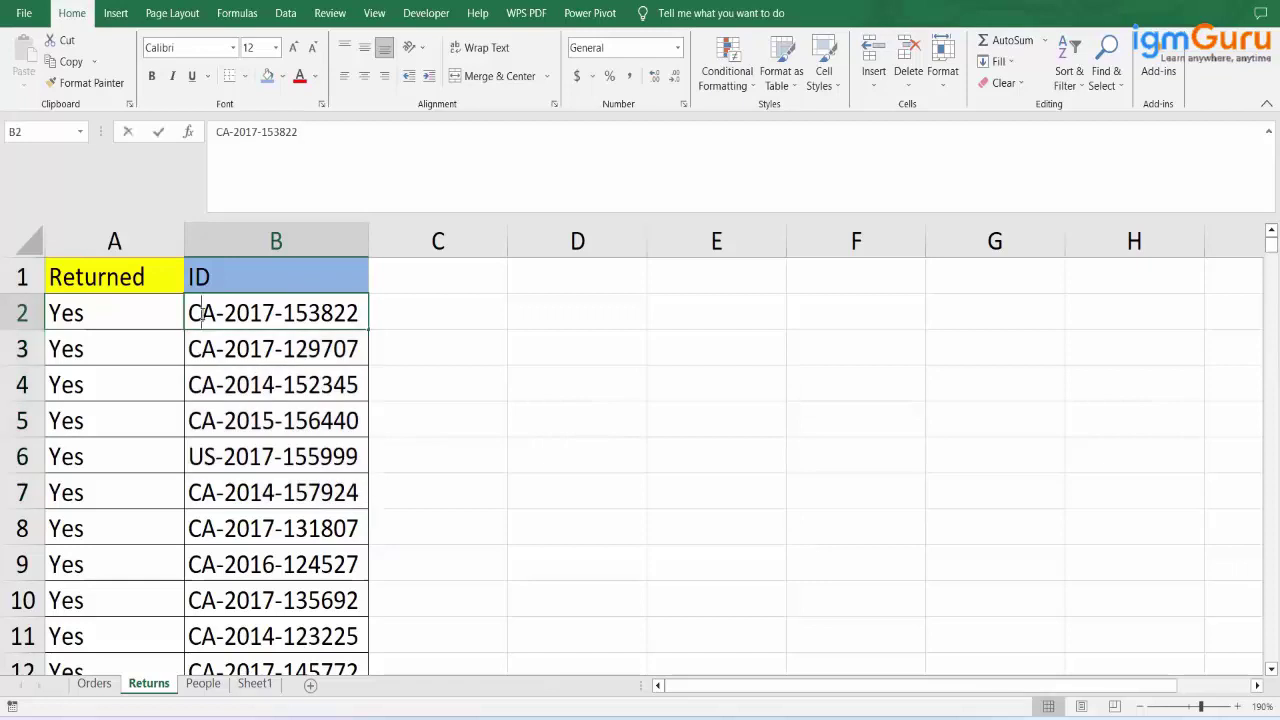
pyautogui.doubleClick(239, 314)
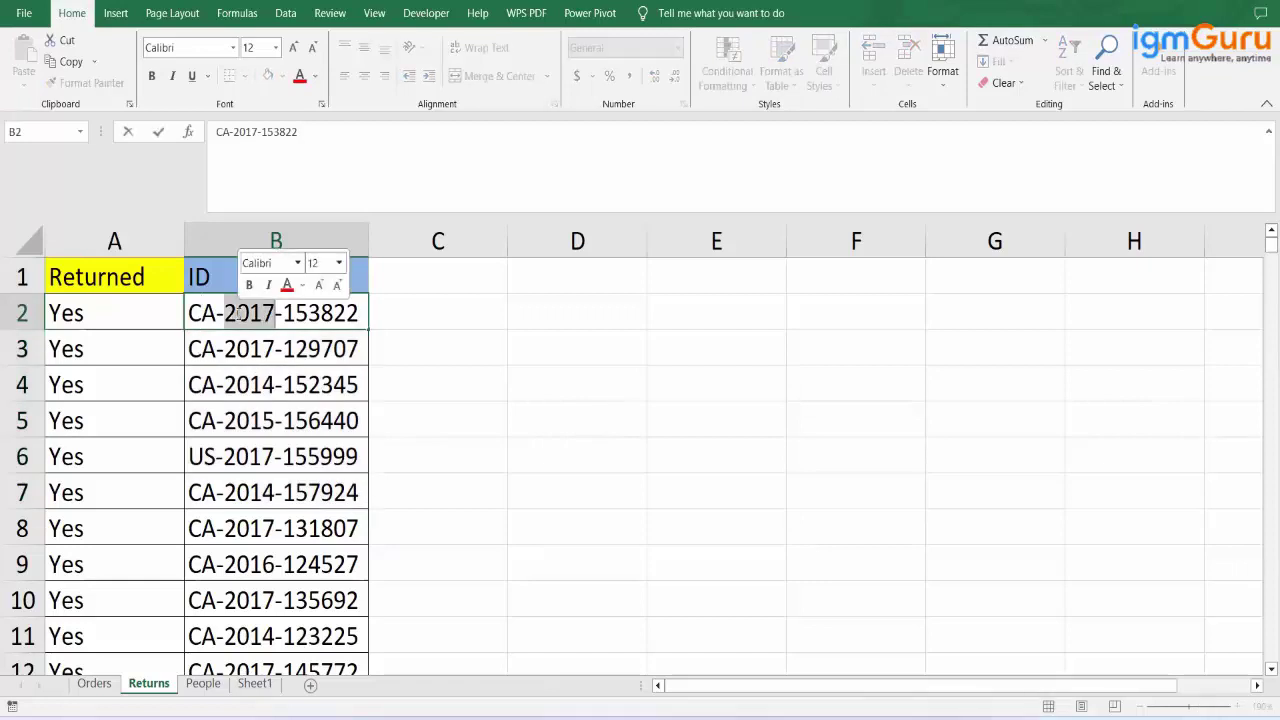
pyautogui.click(318, 314)
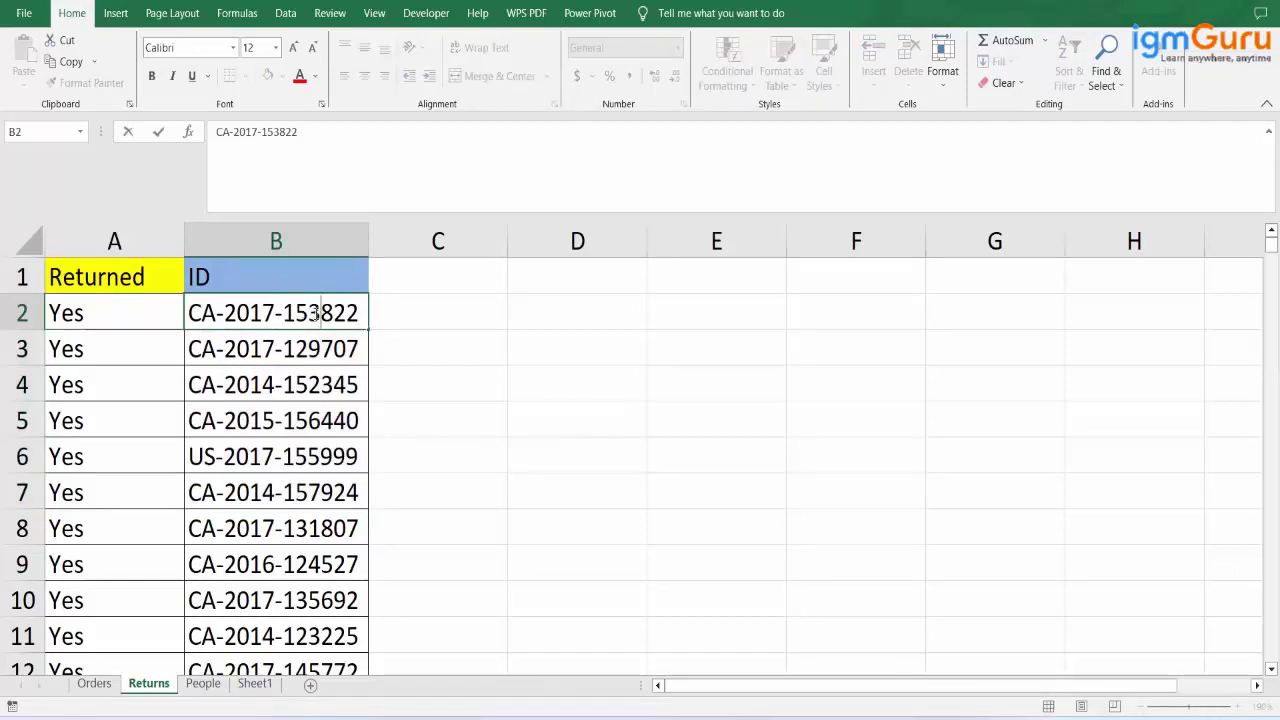
# - Examine the Order ID values on the Orders sheet, inspecting the parts of the ID in B5
pyautogui.click(94, 684)
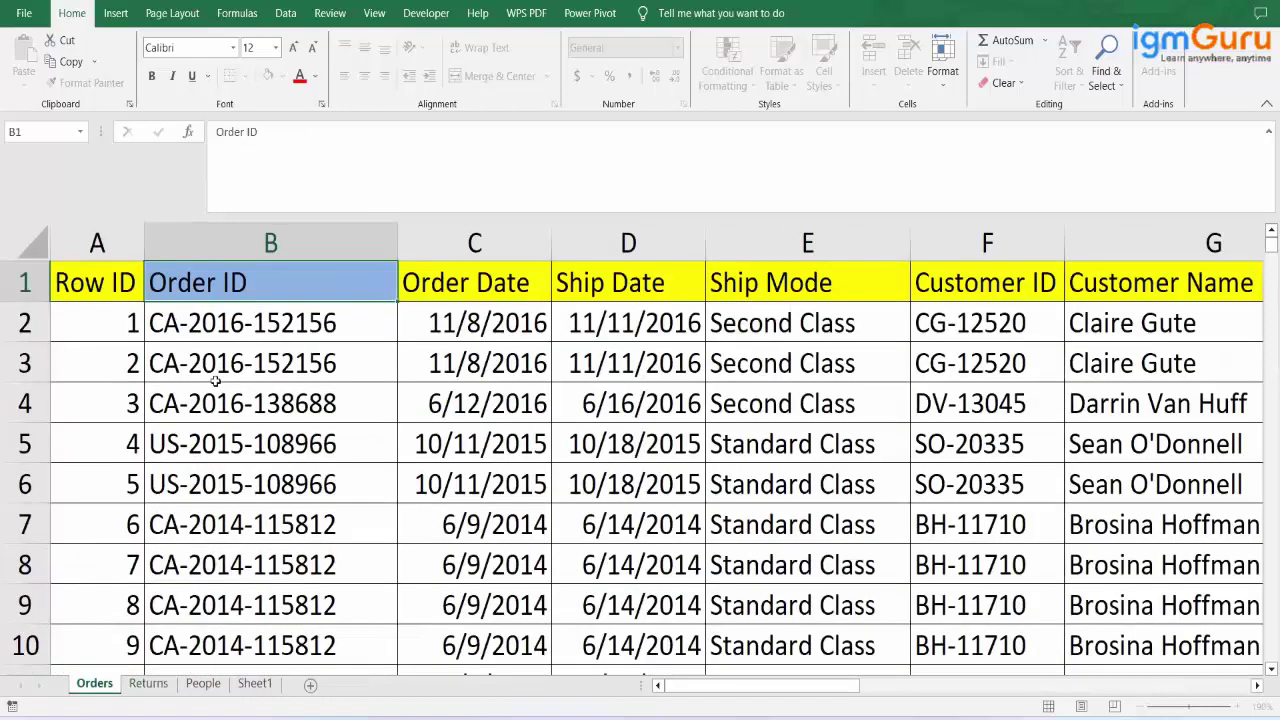
pyautogui.click(167, 444)
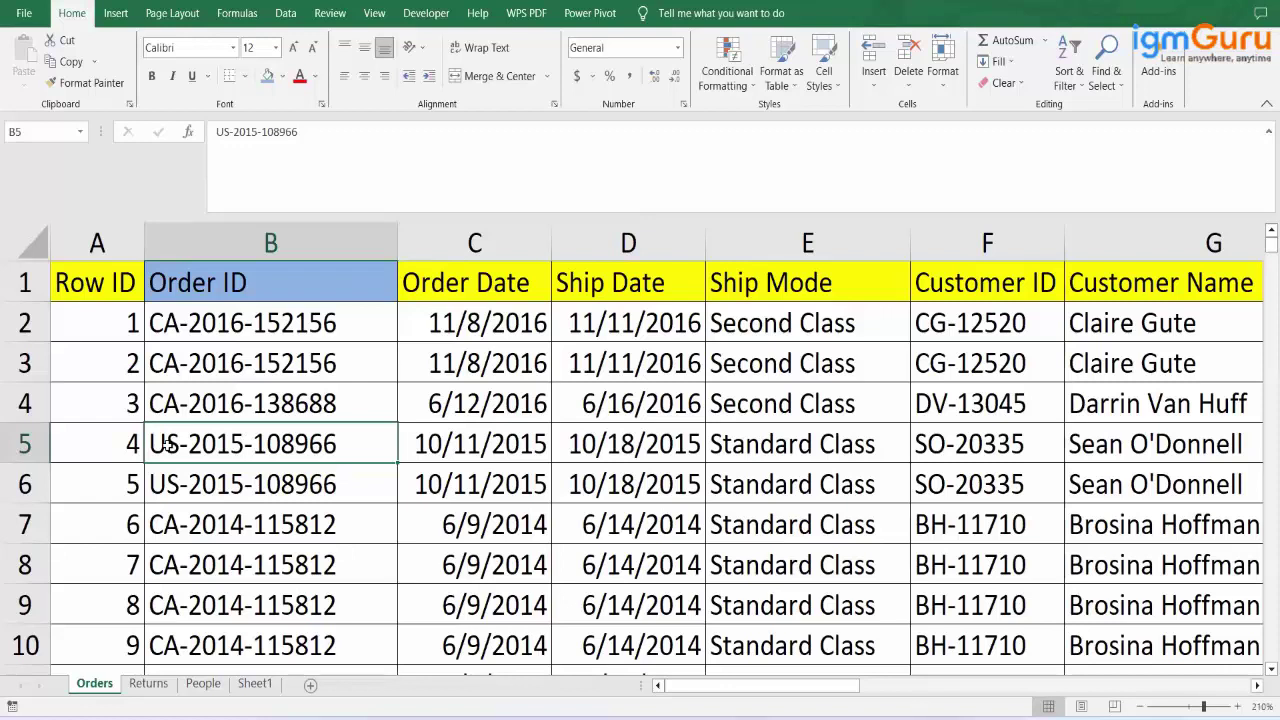
pyautogui.doubleClick(293, 452)
pyautogui.click(293, 452)
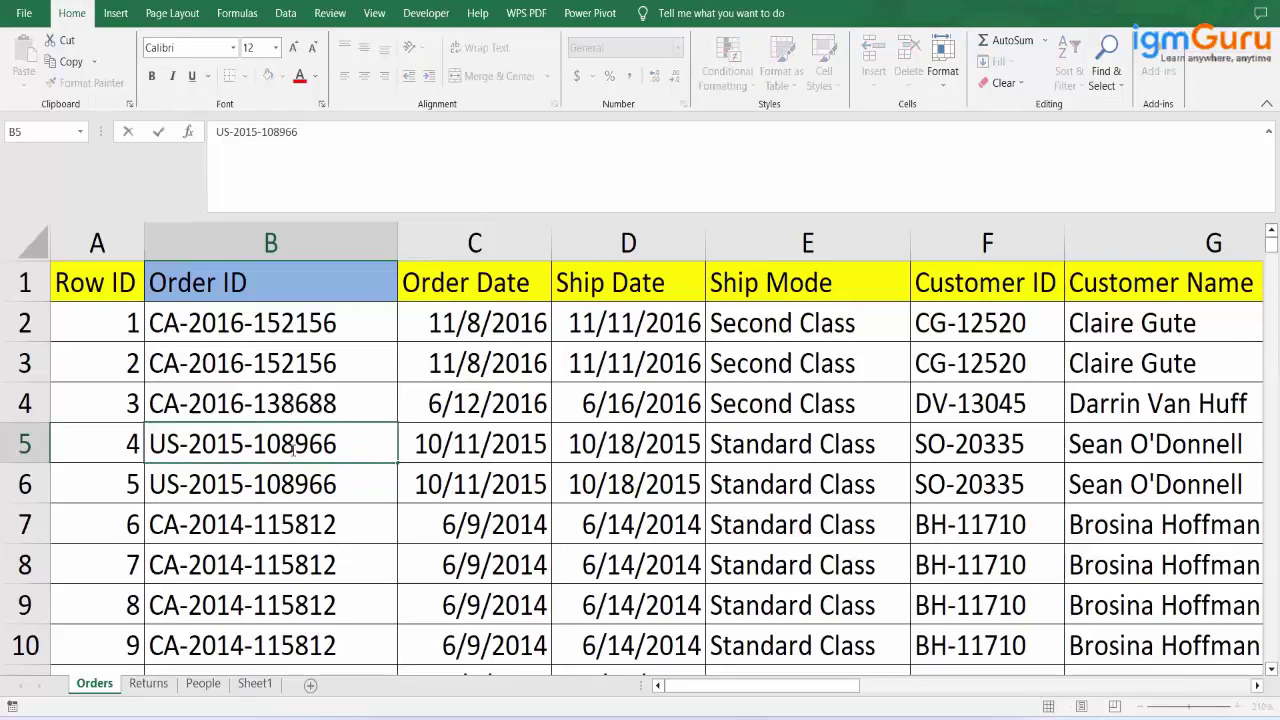
# - On the People sheet, change the column name in G5 under the People heading to Region
pyautogui.click(254, 683)
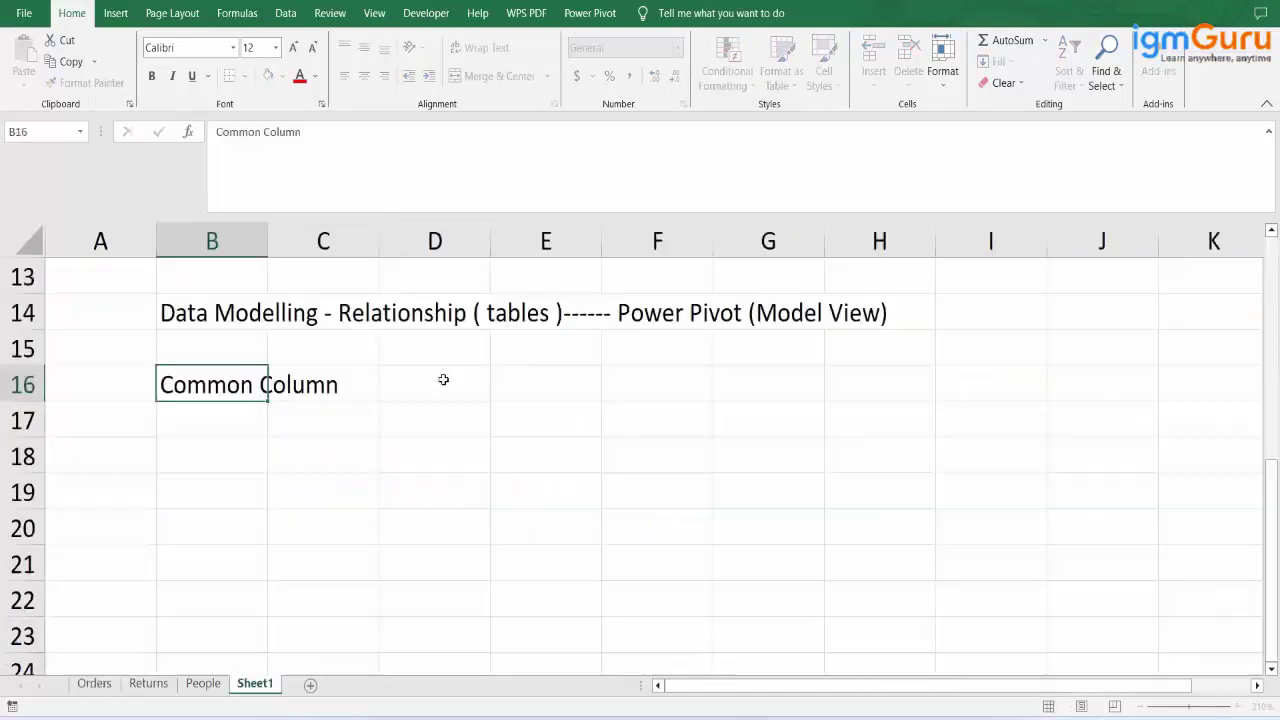
pyautogui.click(205, 684)
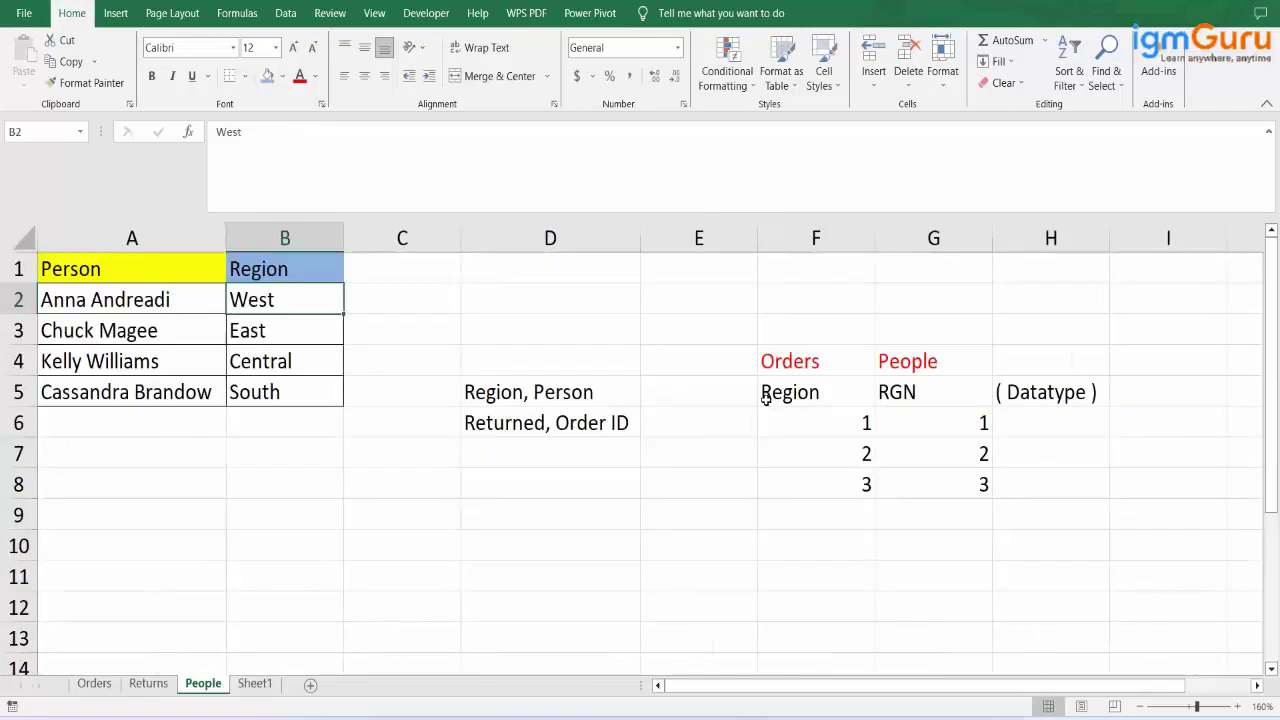
pyautogui.click(908, 395)
pyautogui.write('rE')
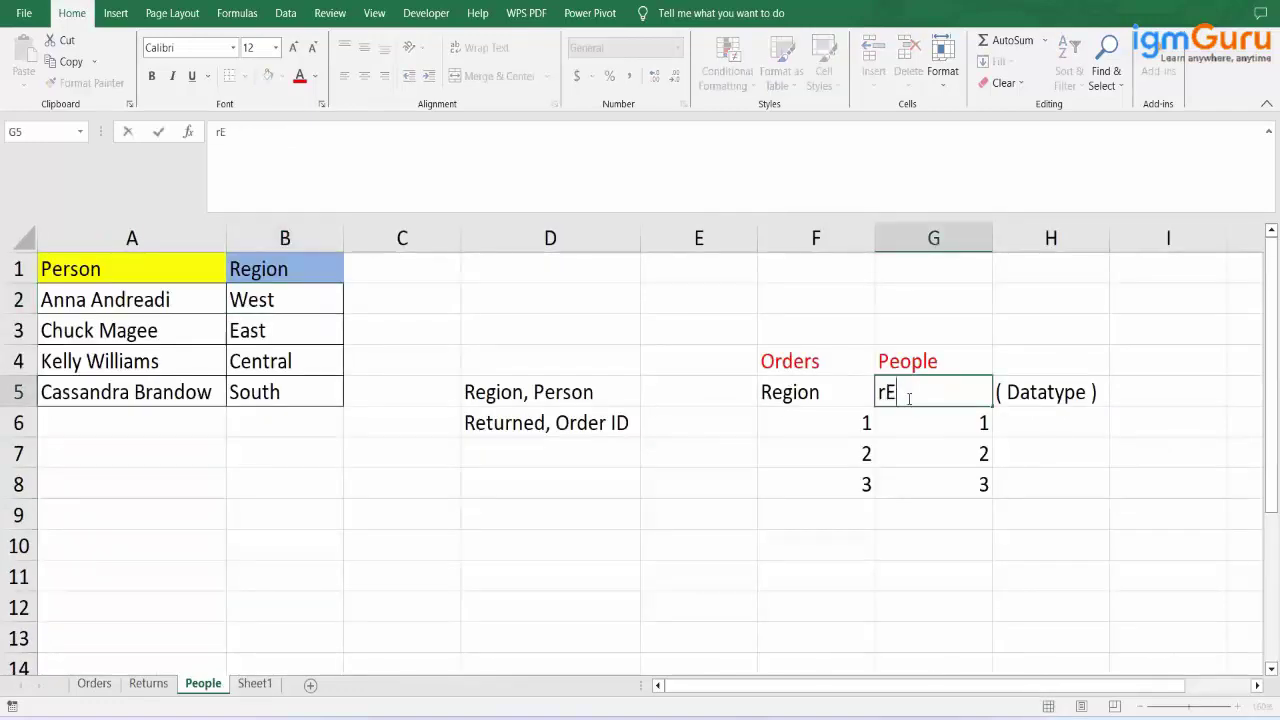
pyautogui.write('GION')
pyautogui.click(954, 484)
pyautogui.click(871, 540)
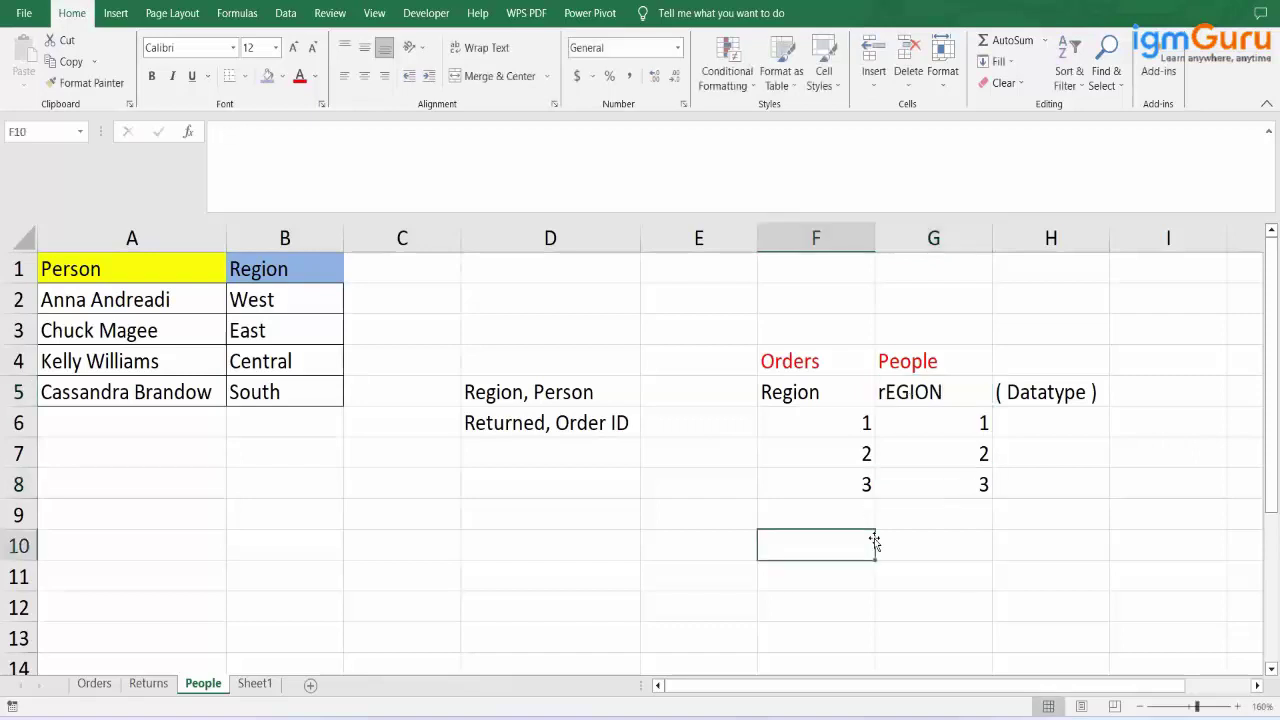
pyautogui.click(927, 391)
pyautogui.write('Re')
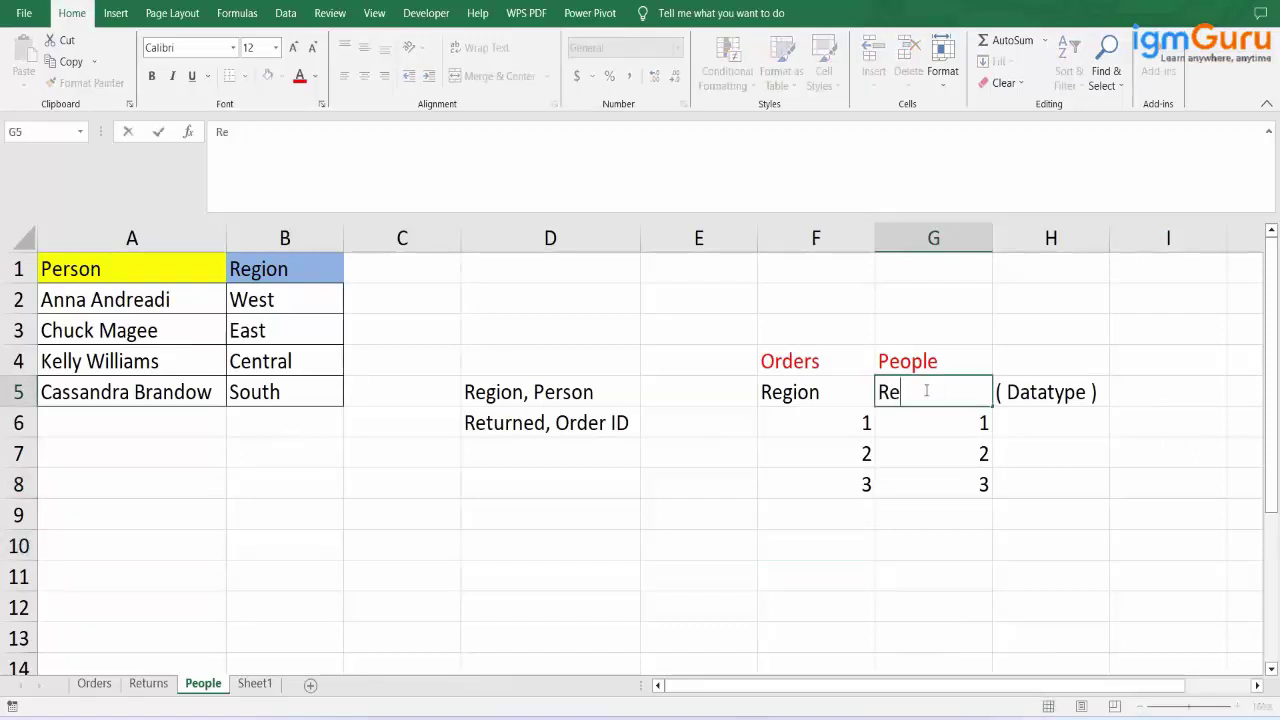
pyautogui.write('gion')
# - Enter a second pair of table headings, Orders in F11 and Returns in G11
pyautogui.click(810, 571)
pyautogui.write('Orers')
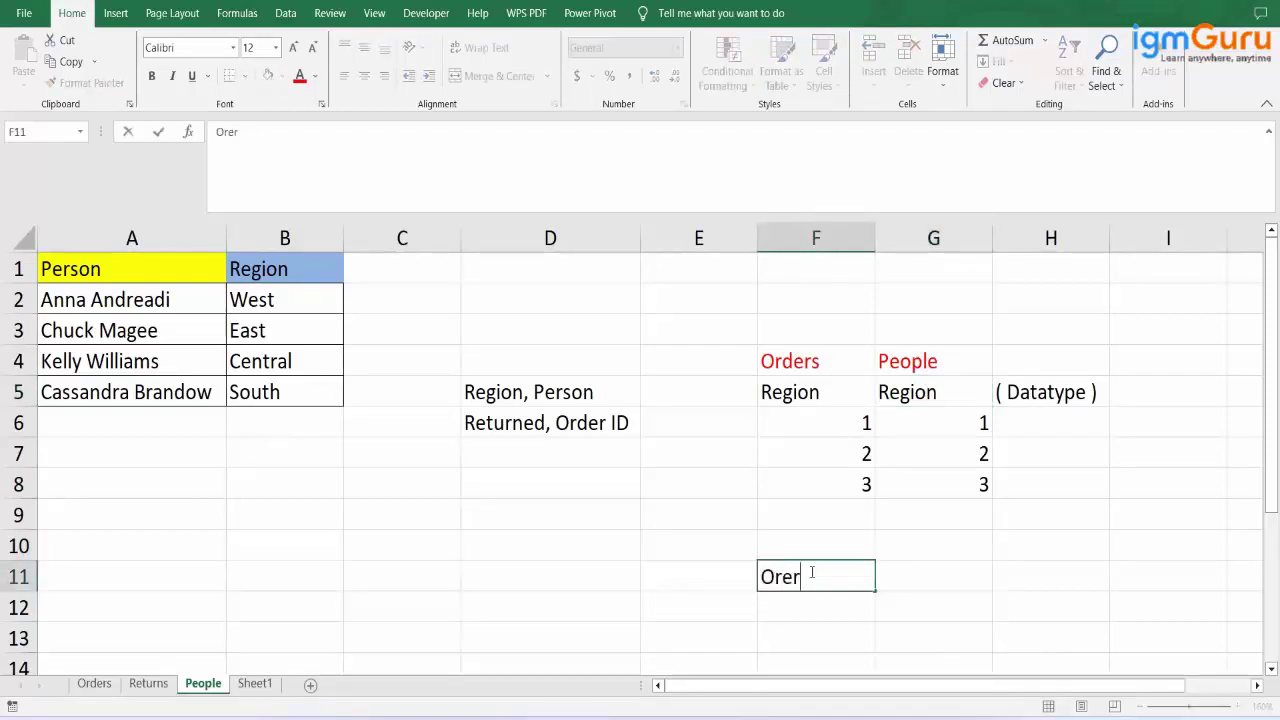
pyautogui.press('BackSpace')
pyautogui.press('BackSpace')
pyautogui.press('BackSpace')
pyautogui.write('ders')
pyautogui.press('Tab')
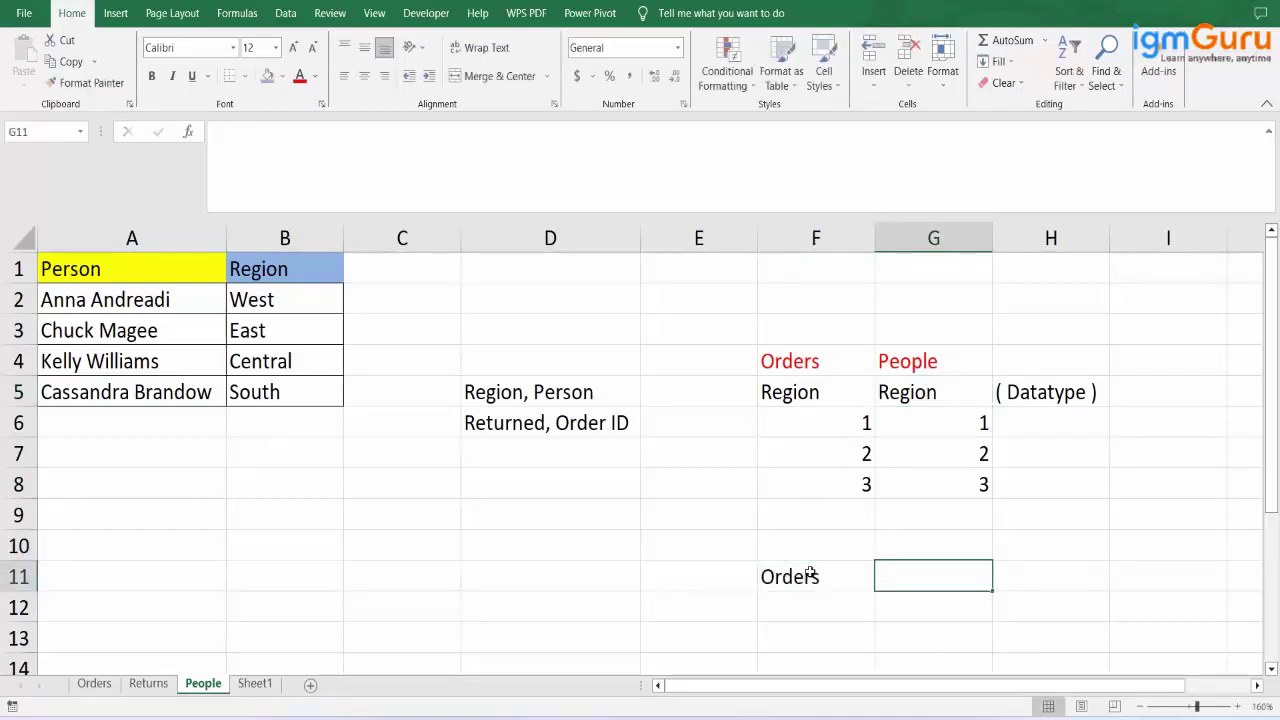
pyautogui.write('Returns')
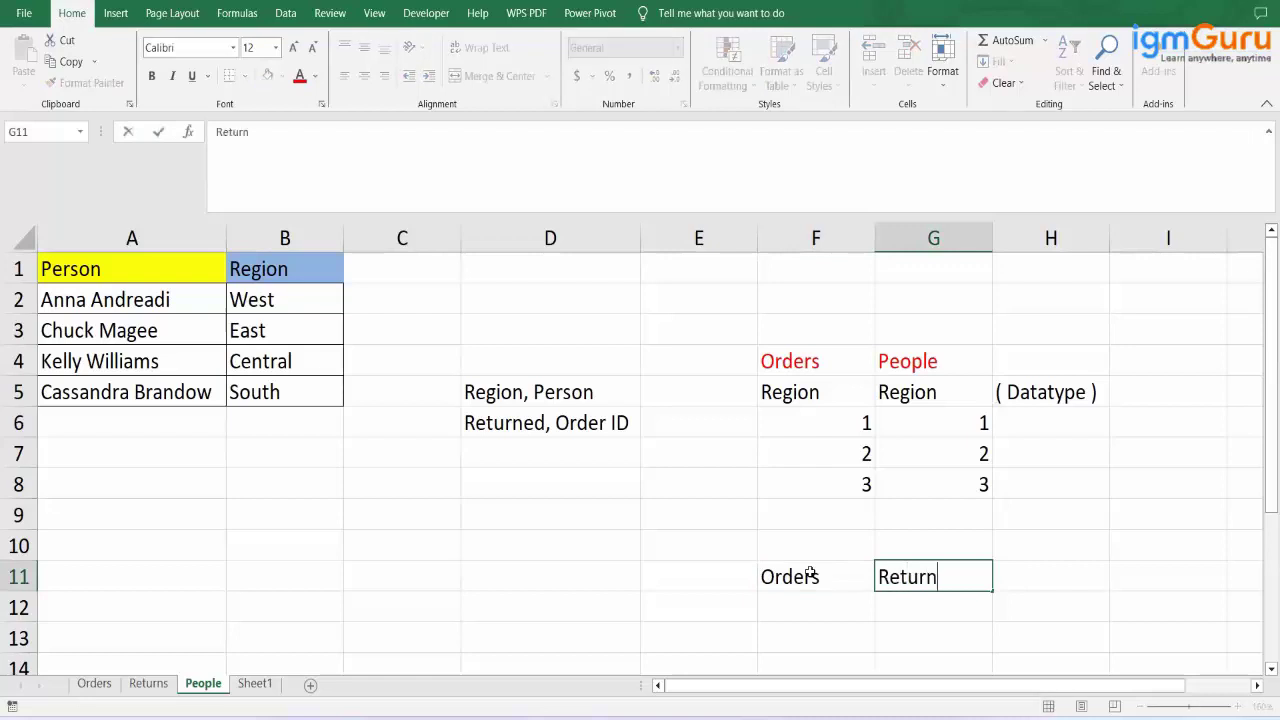
pyautogui.click(823, 597)
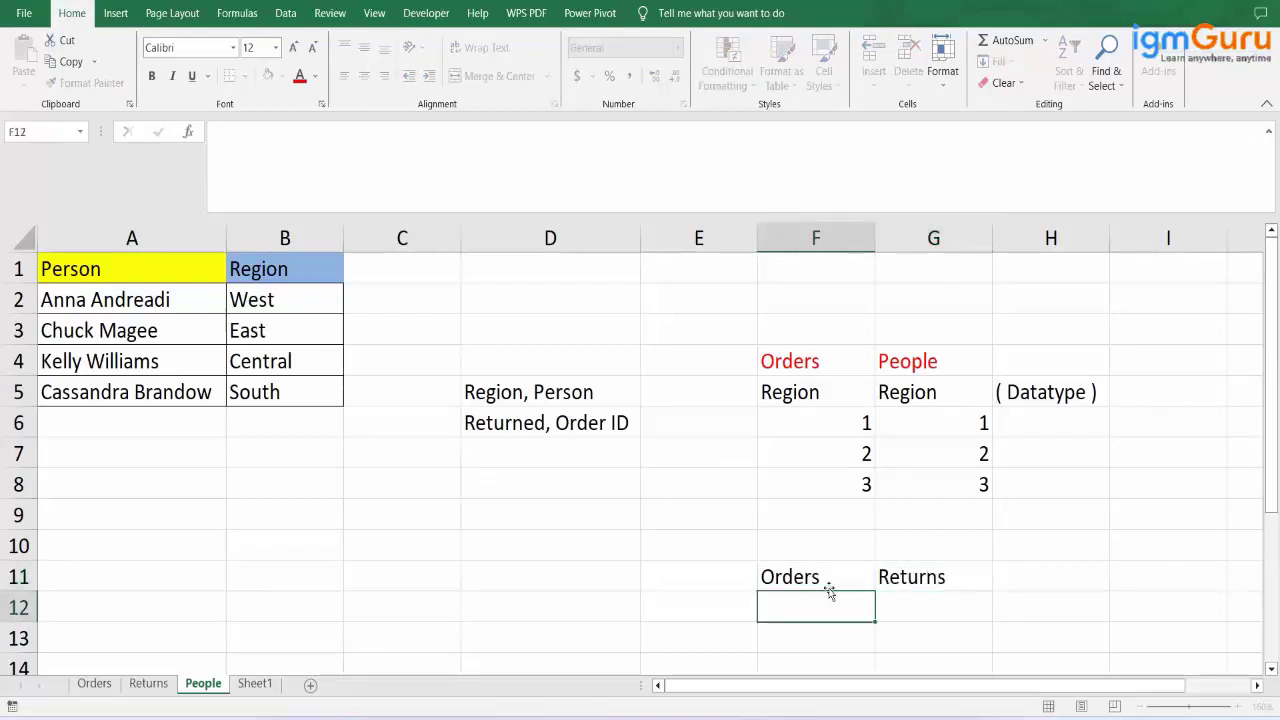
# - Colour the Orders and Returns headings in row 11 red
pyautogui.moveTo(826, 577); pyautogui.dragTo(921, 560)
pyautogui.moveTo(814, 554); pyautogui.dragTo(886, 571)
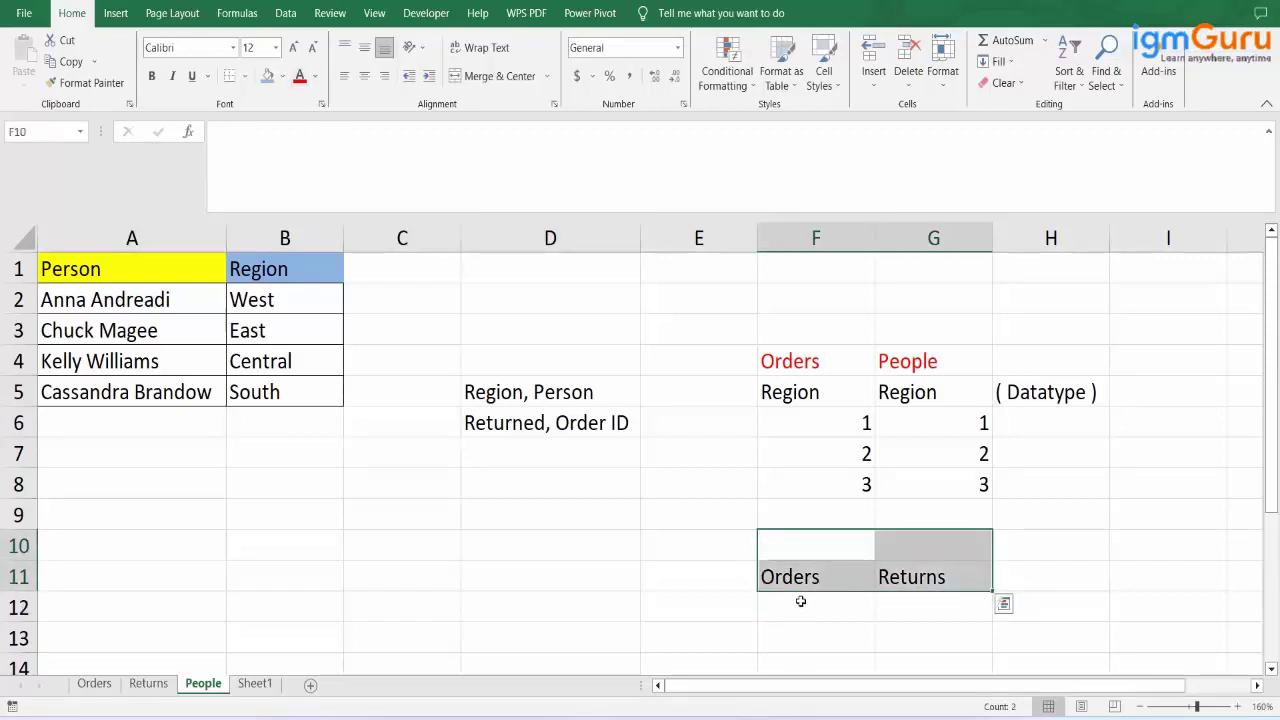
pyautogui.click(299, 76)
# - Enter the matching column names below the headings, Order ID in F12 and ID in G12
pyautogui.click(798, 611)
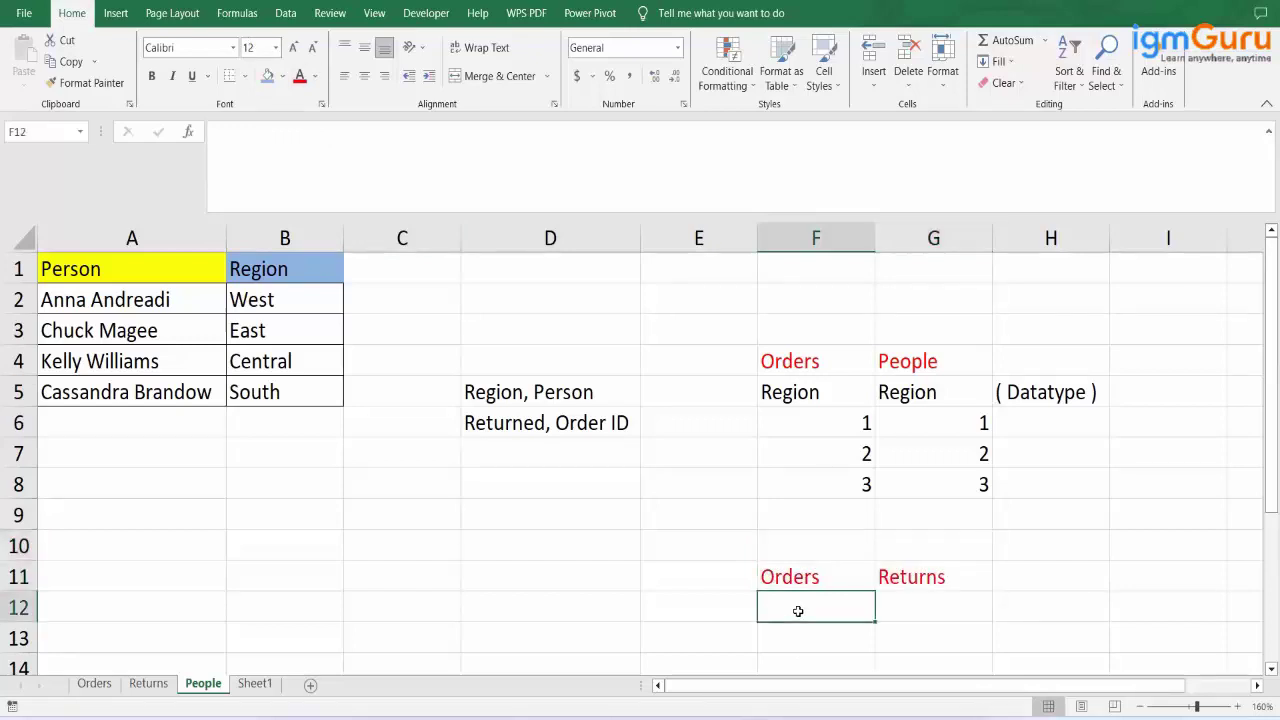
pyautogui.write('Order ID')
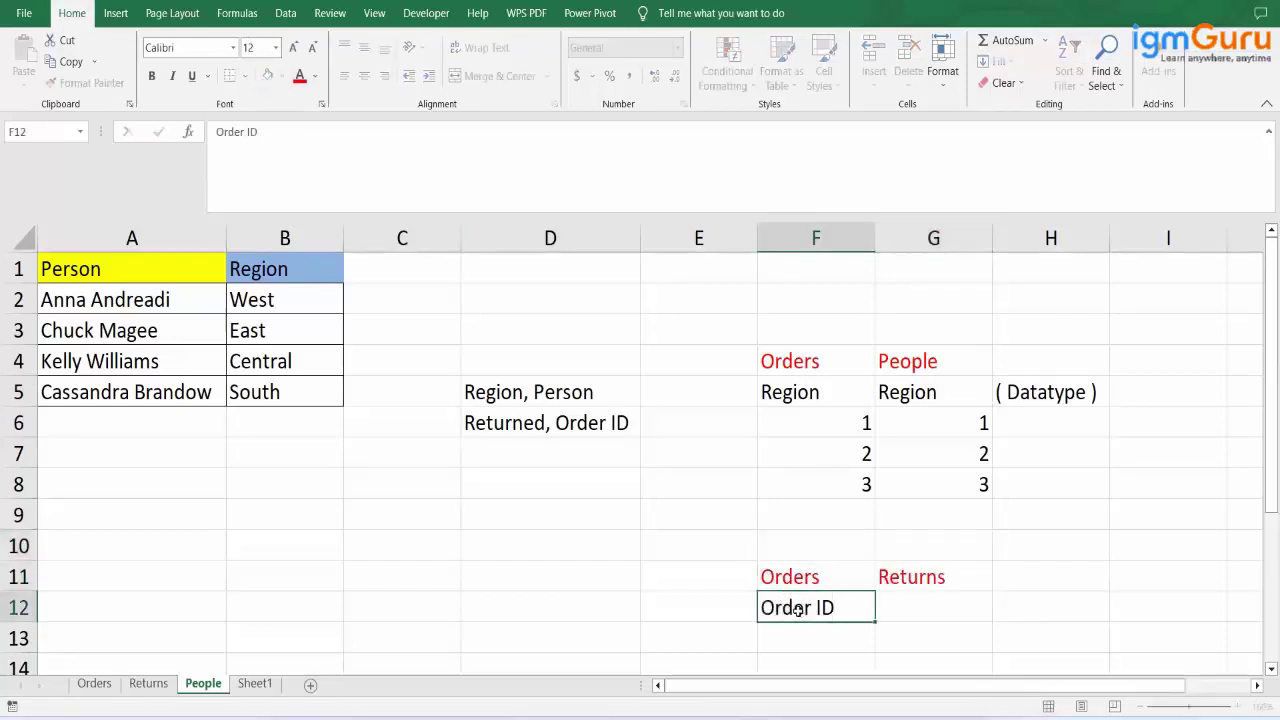
pyautogui.press('Tab')
pyautogui.write('UD')
pyautogui.press('BackSpace')
pyautogui.press('BackSpace')
pyautogui.write('ID')
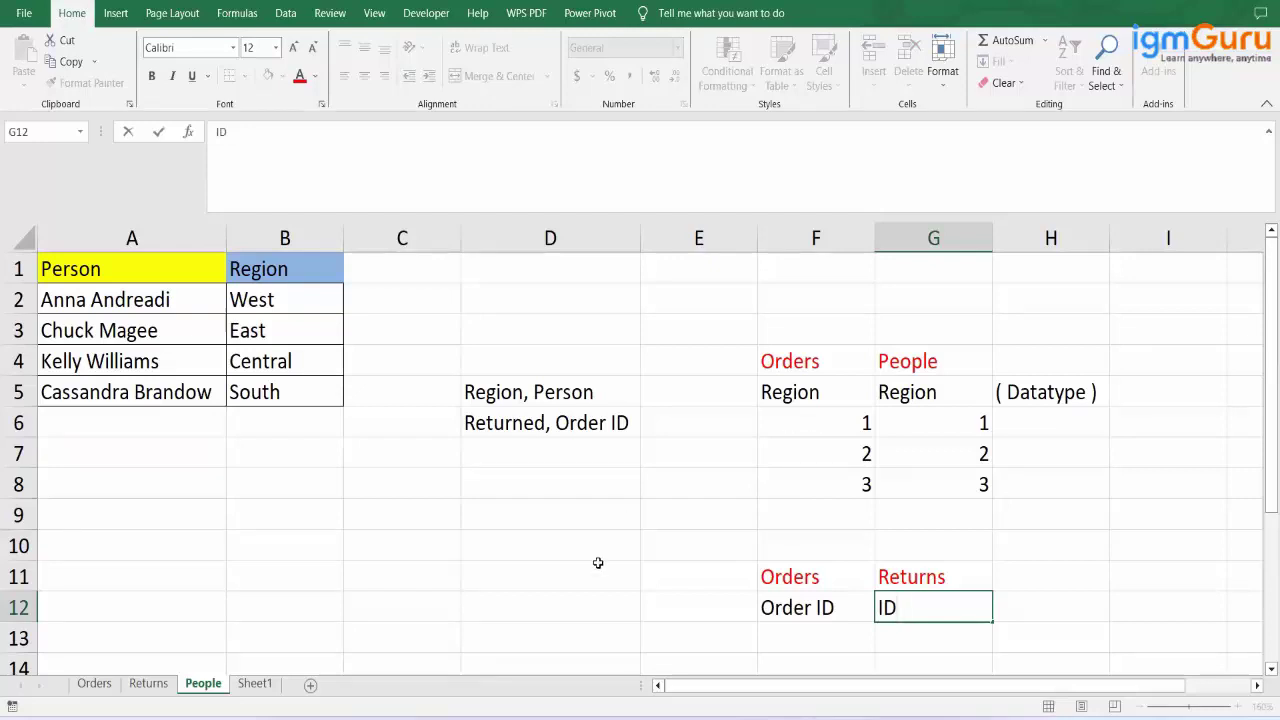
# - Switch to the Power BI Desktop model view, enlarge the Orders table card and look through its field list
pyautogui.hotkey('alt', 'Tab')
pyautogui.hotkey('alt', 'Tab')
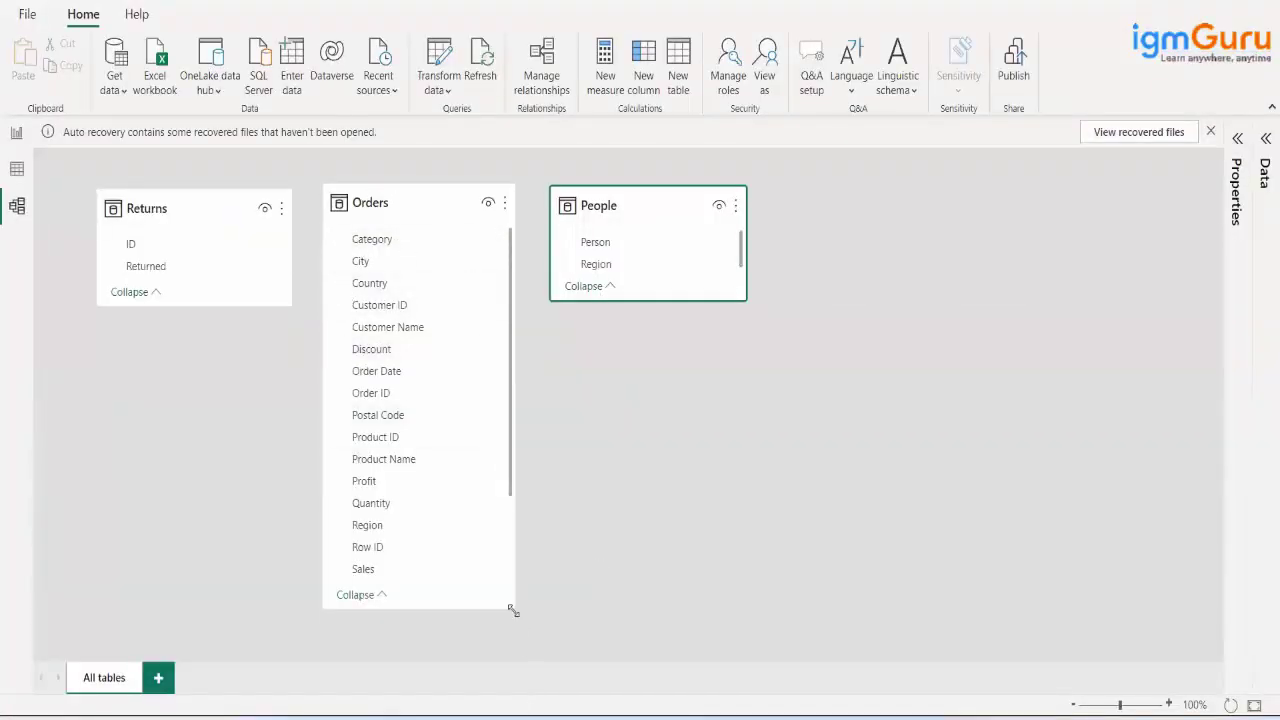
pyautogui.moveTo(511, 606); pyautogui.dragTo(516, 650)
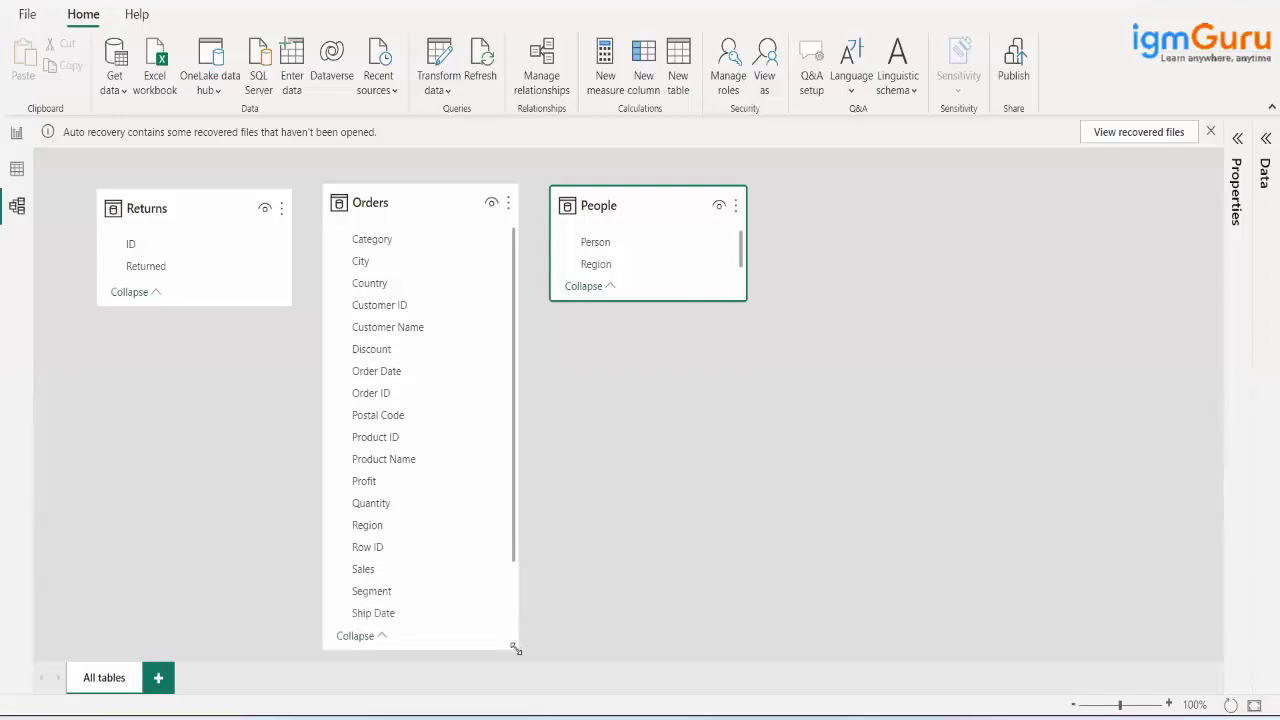
pyautogui.scroll(-3, 516, 621)
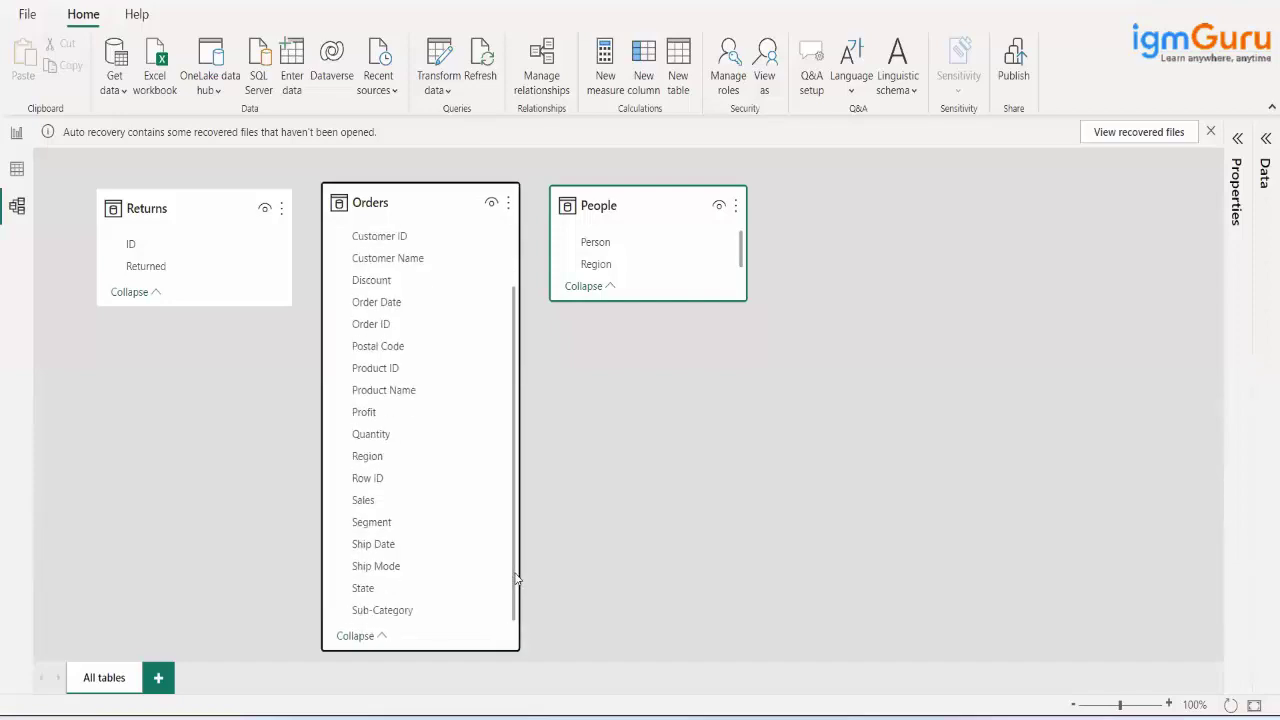
pyautogui.scroll(3, 517, 486)
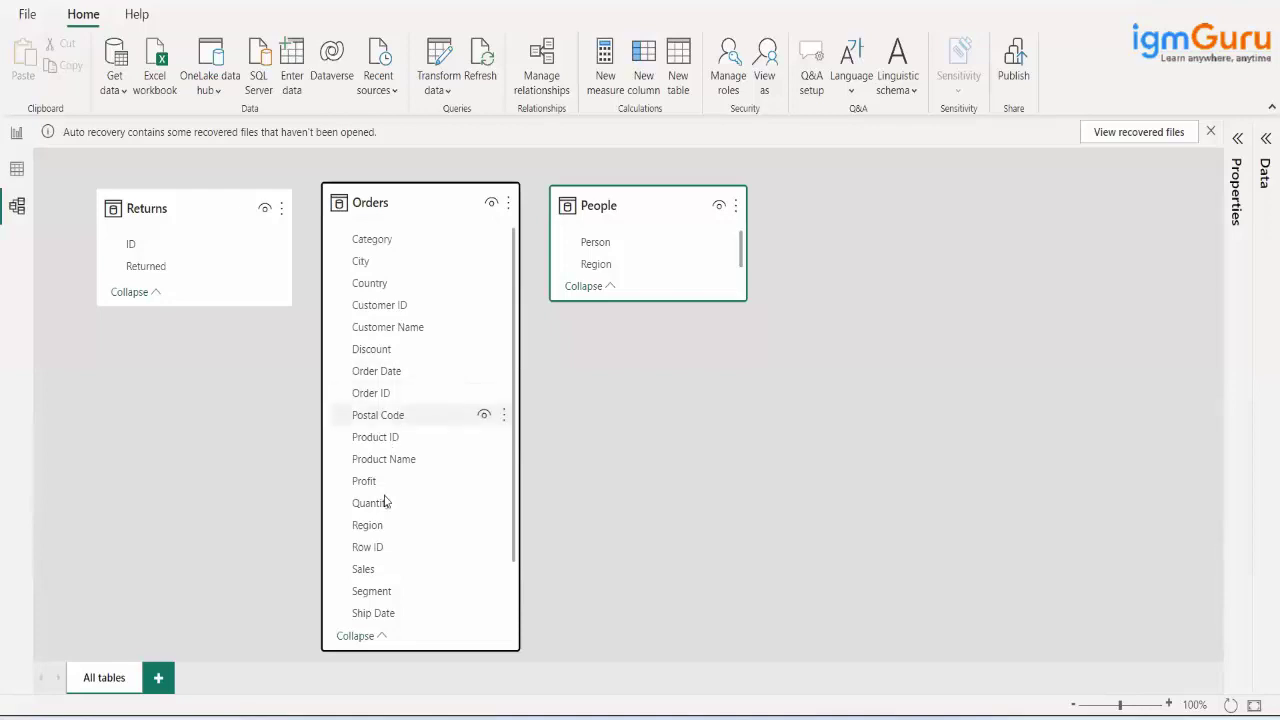
# - Create relationships from Orders Region to People Region and from Orders Order ID to Returns ID, moving the People card slightly away from Orders
pyautogui.moveTo(376, 535); pyautogui.dragTo(603, 273)
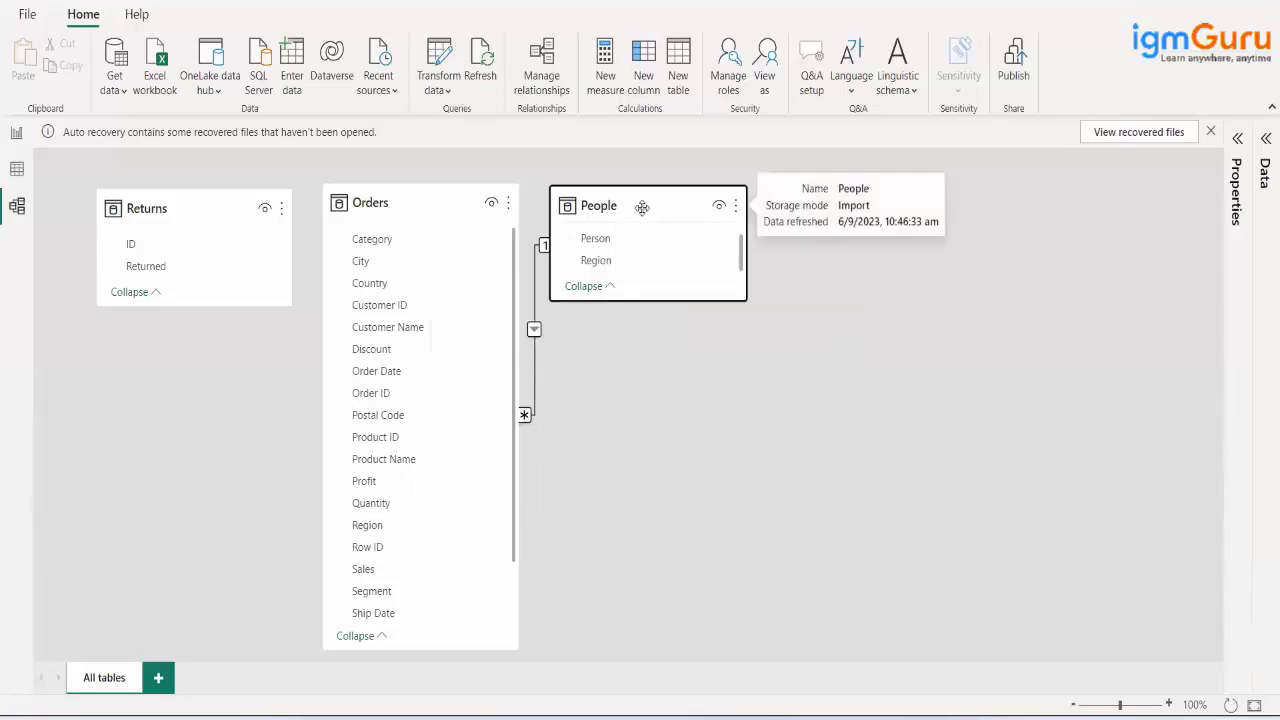
pyautogui.moveTo(641, 206); pyautogui.dragTo(677, 206)
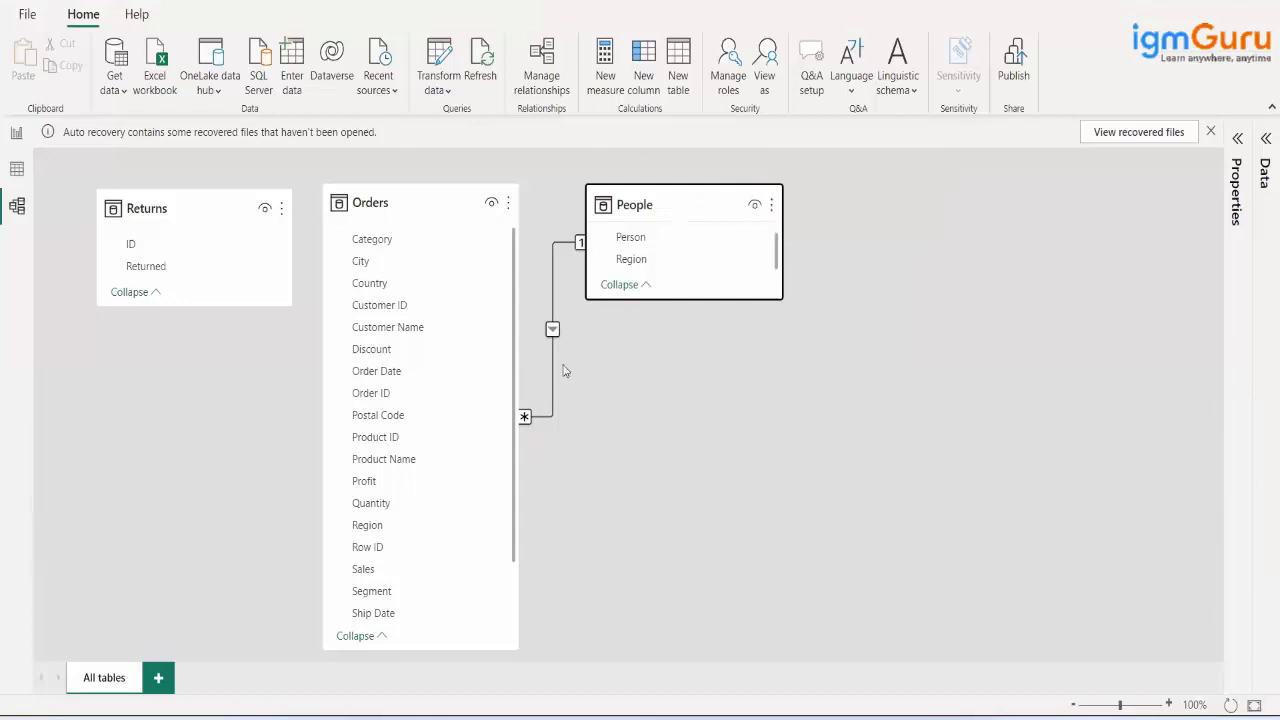
pyautogui.click(130, 208)
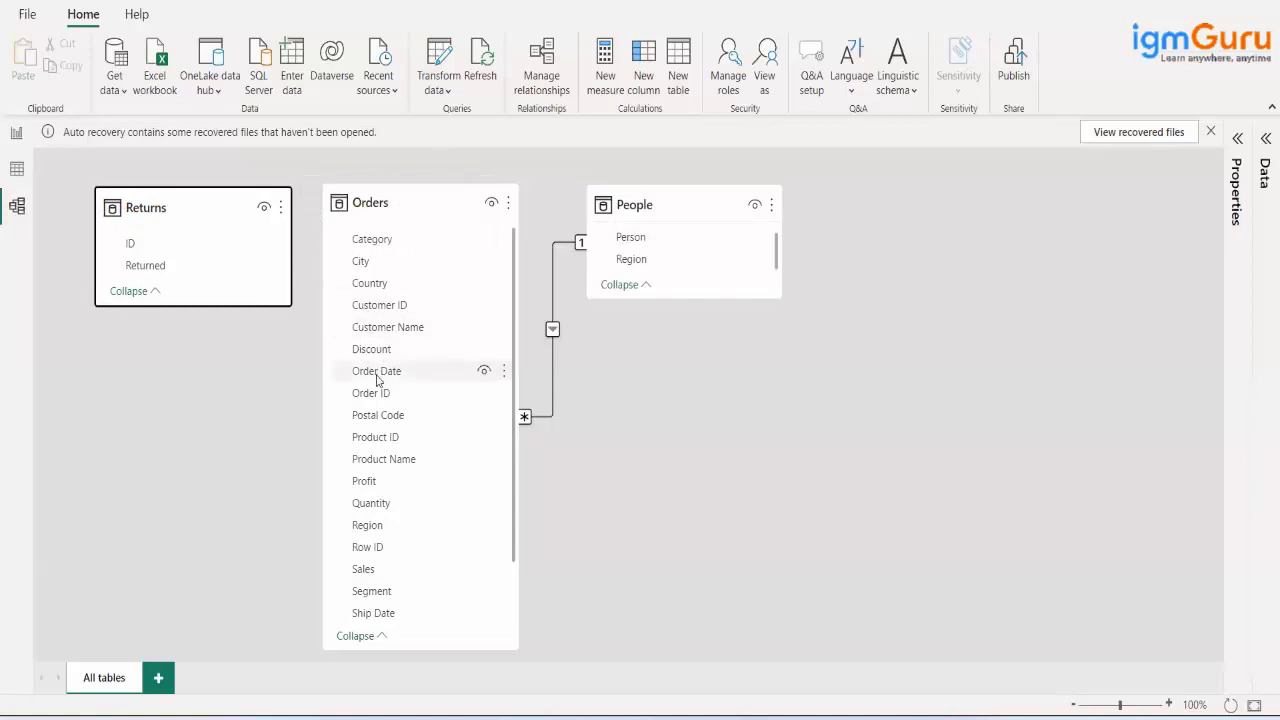
pyautogui.moveTo(352, 395); pyautogui.dragTo(153, 250)
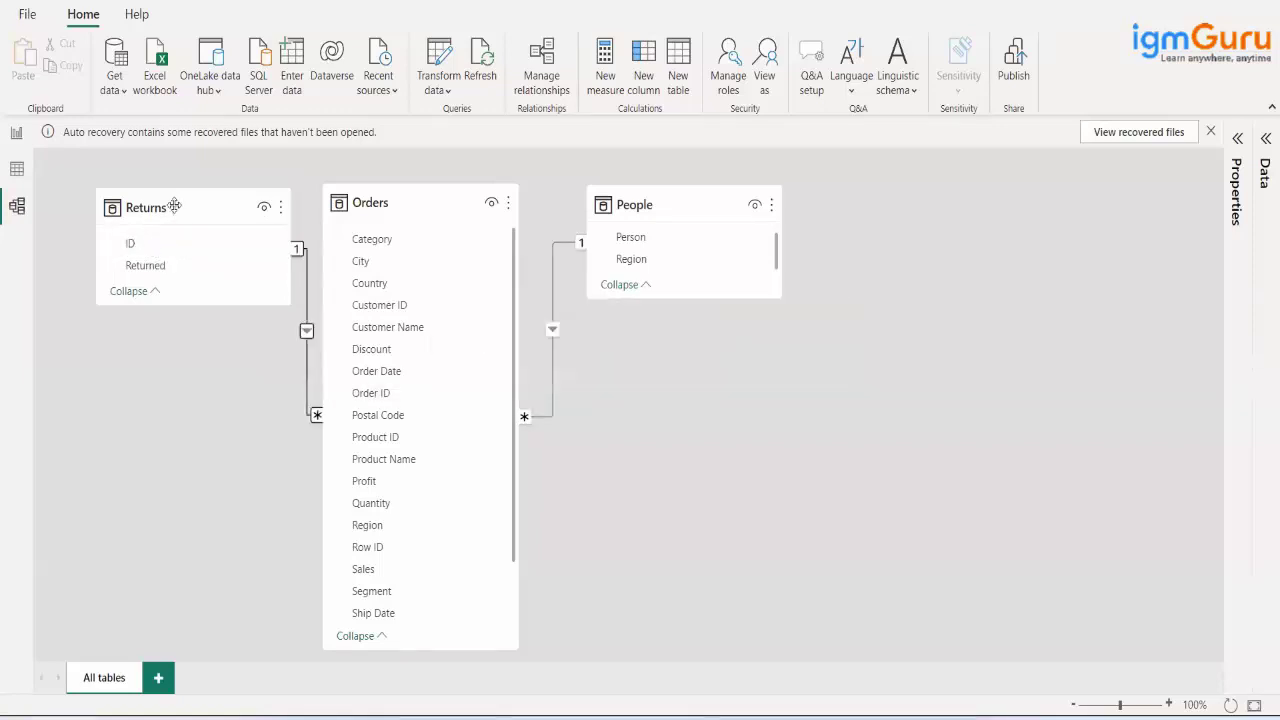
# - Spread out the model diagram by moving the People card farther from Orders and placing Orders midway between Returns and People
pyautogui.click(174, 206)
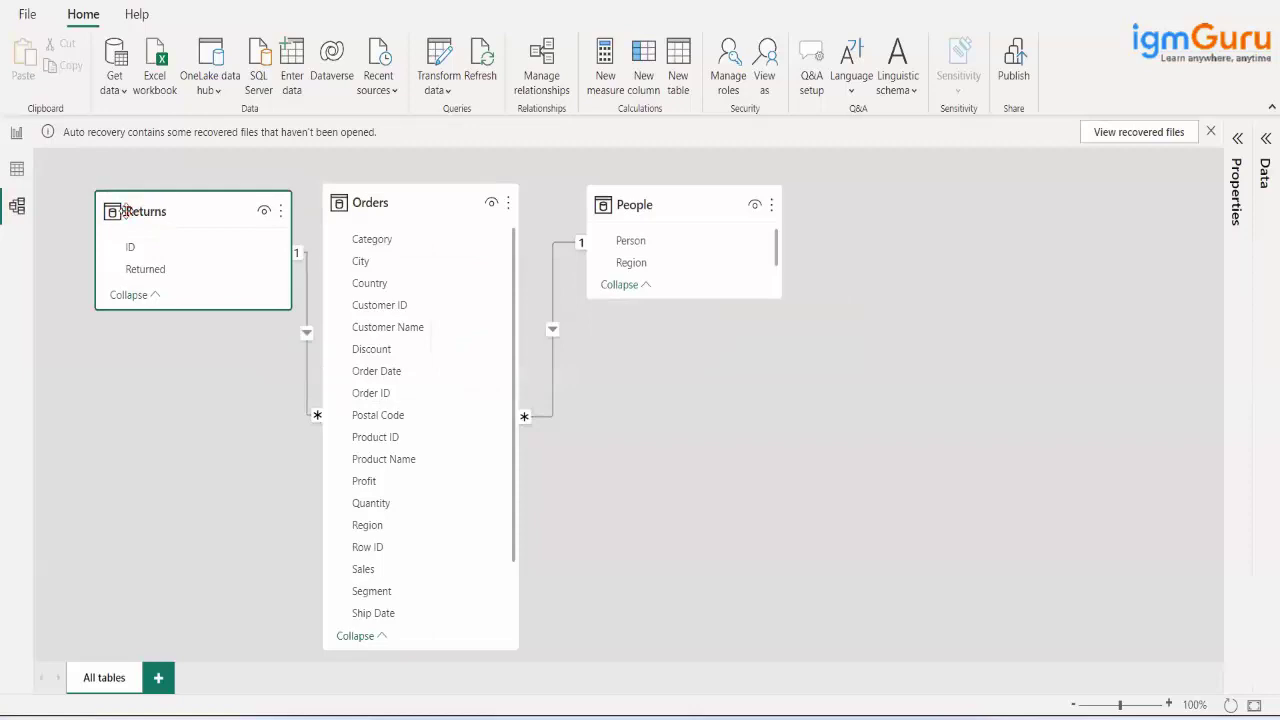
pyautogui.moveTo(766, 217); pyautogui.dragTo(872, 222)
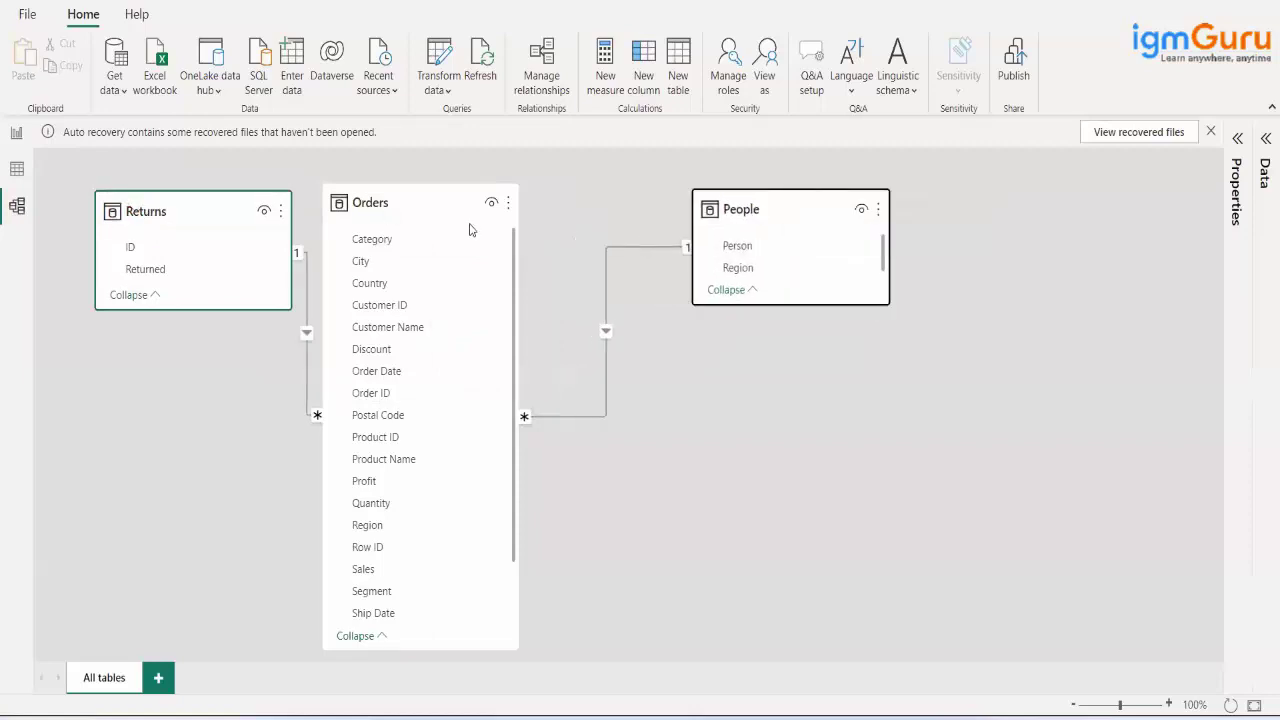
pyautogui.moveTo(431, 206); pyautogui.dragTo(499, 209)
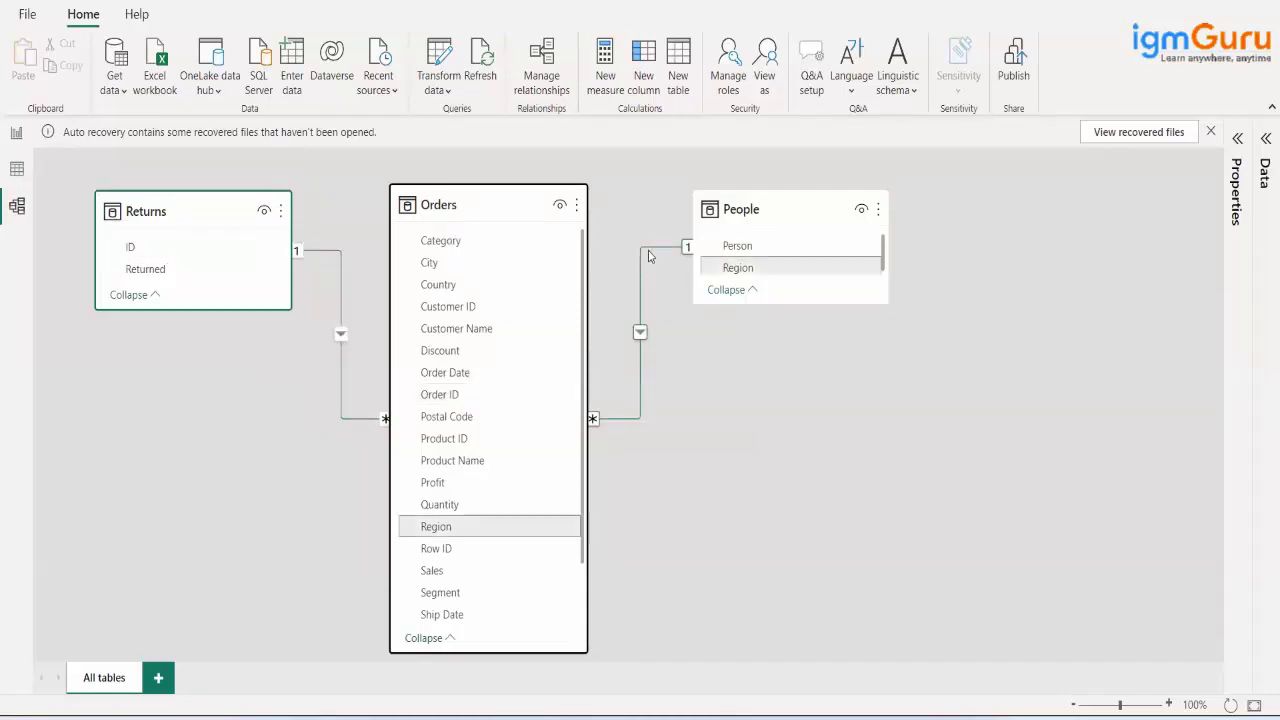
pyautogui.moveTo(491, 197); pyautogui.dragTo(500, 200)
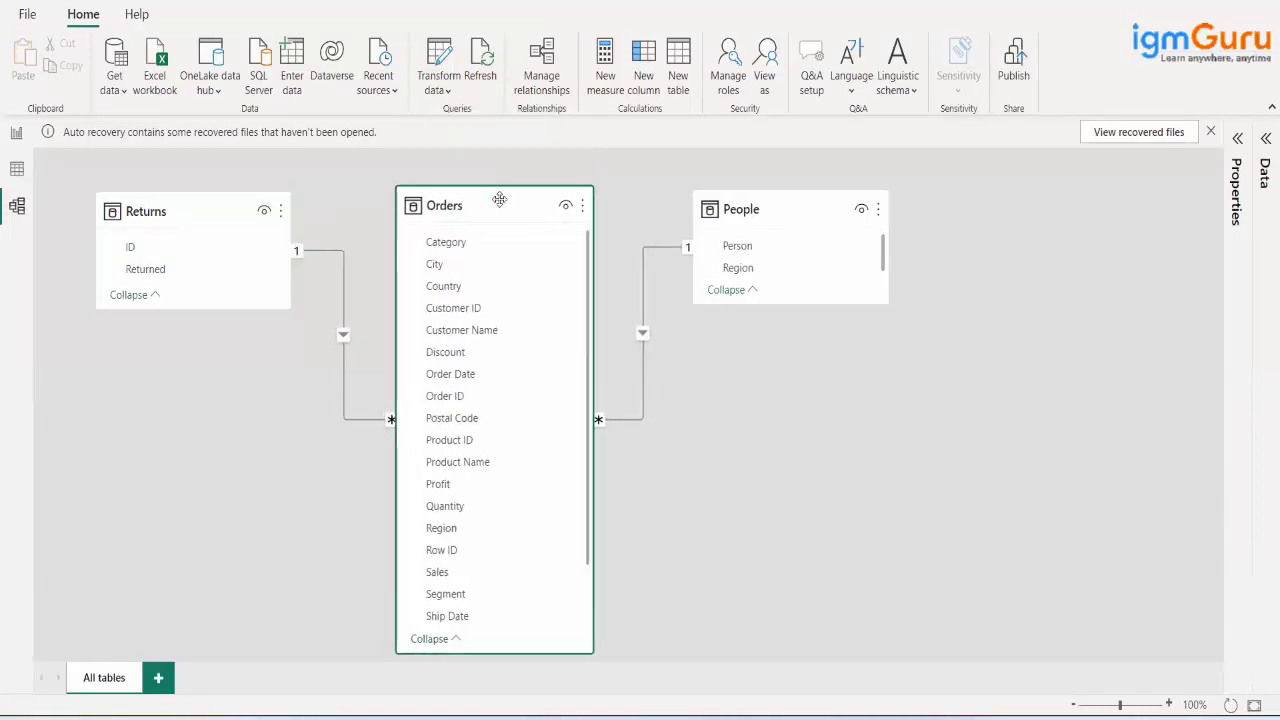